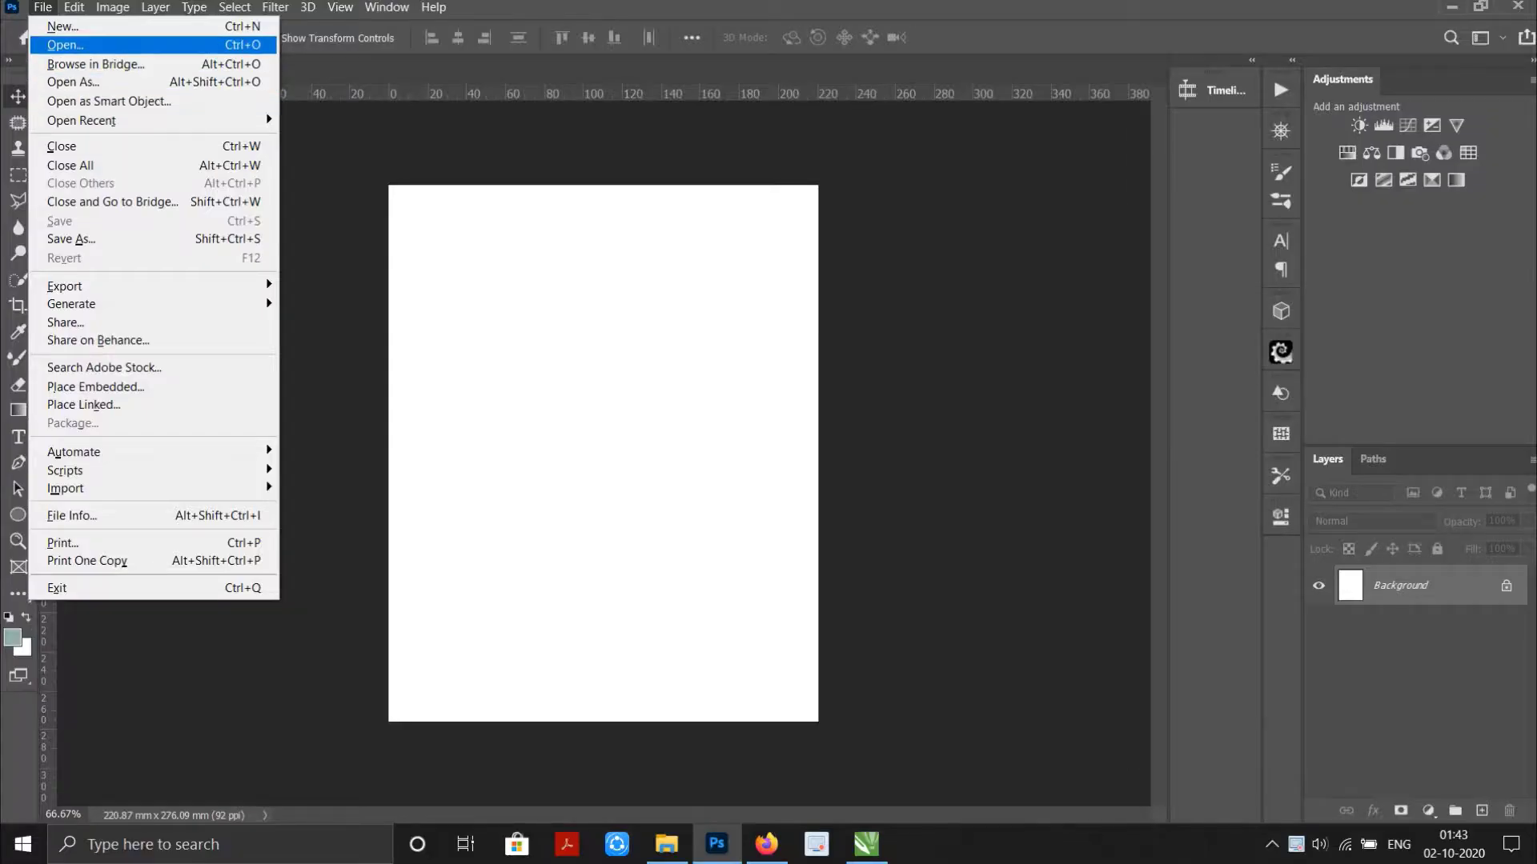
Open the pexels-tim-mossholder pale rock photo.
click(36, 40)
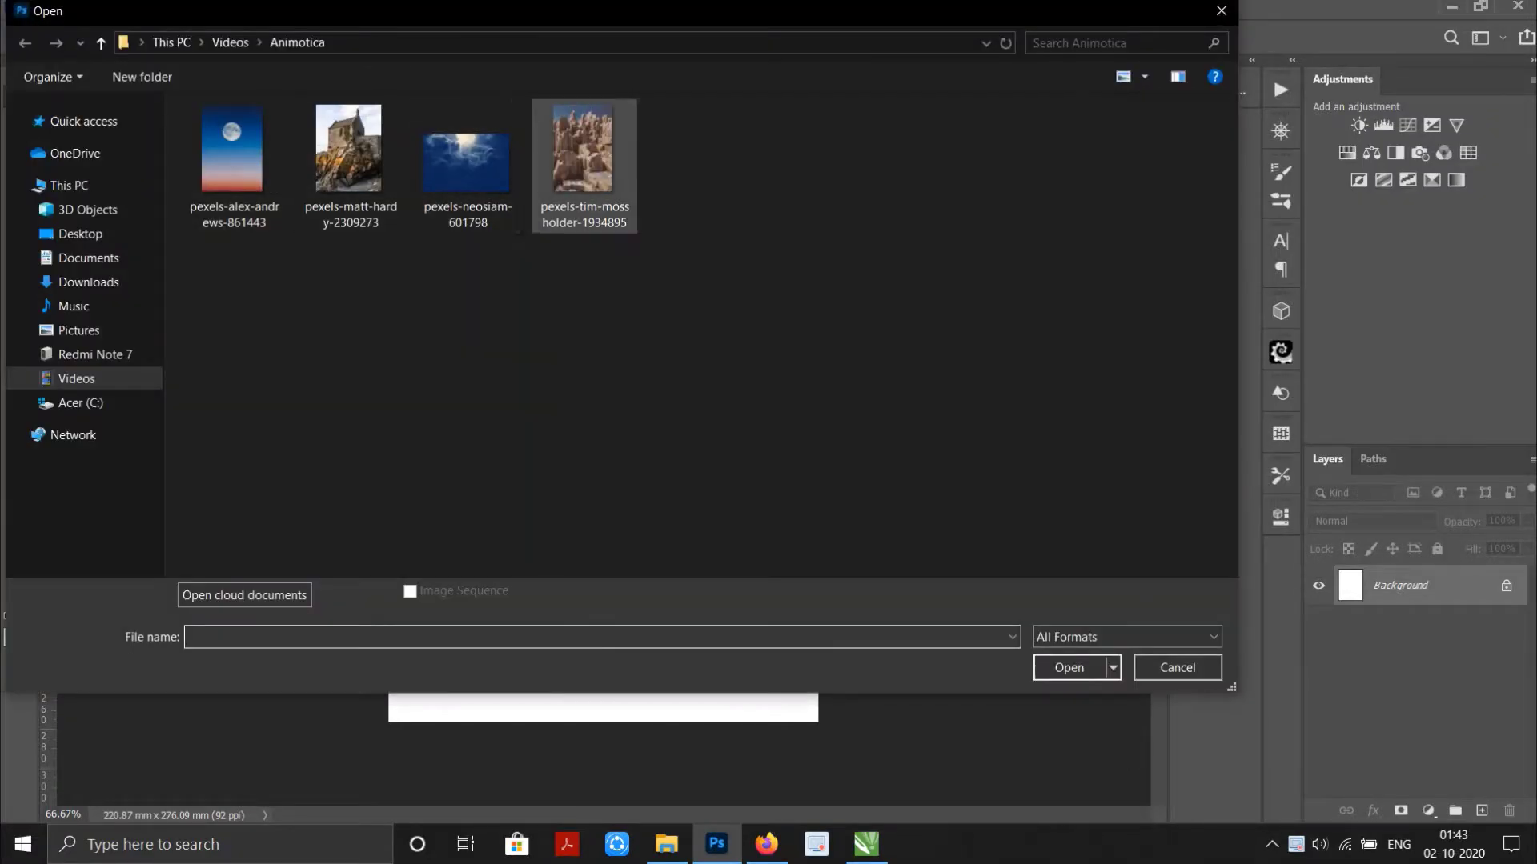
click(582, 160)
click(1069, 668)
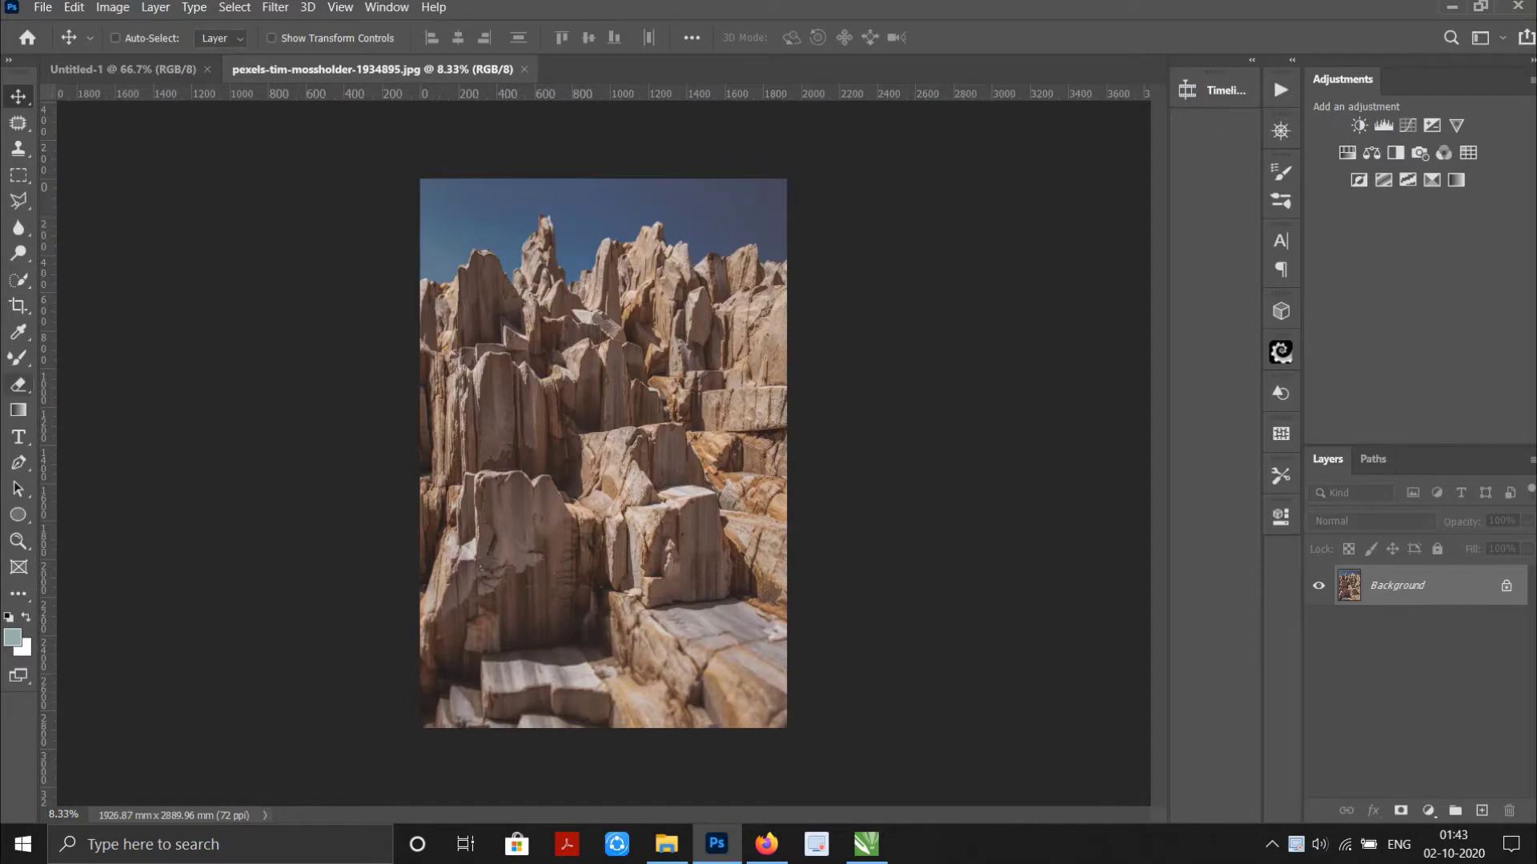
Erase the blue sky with the Magic Eraser and drag the rocks into Untitled-1.
right_click(19, 384)
click(80, 403)
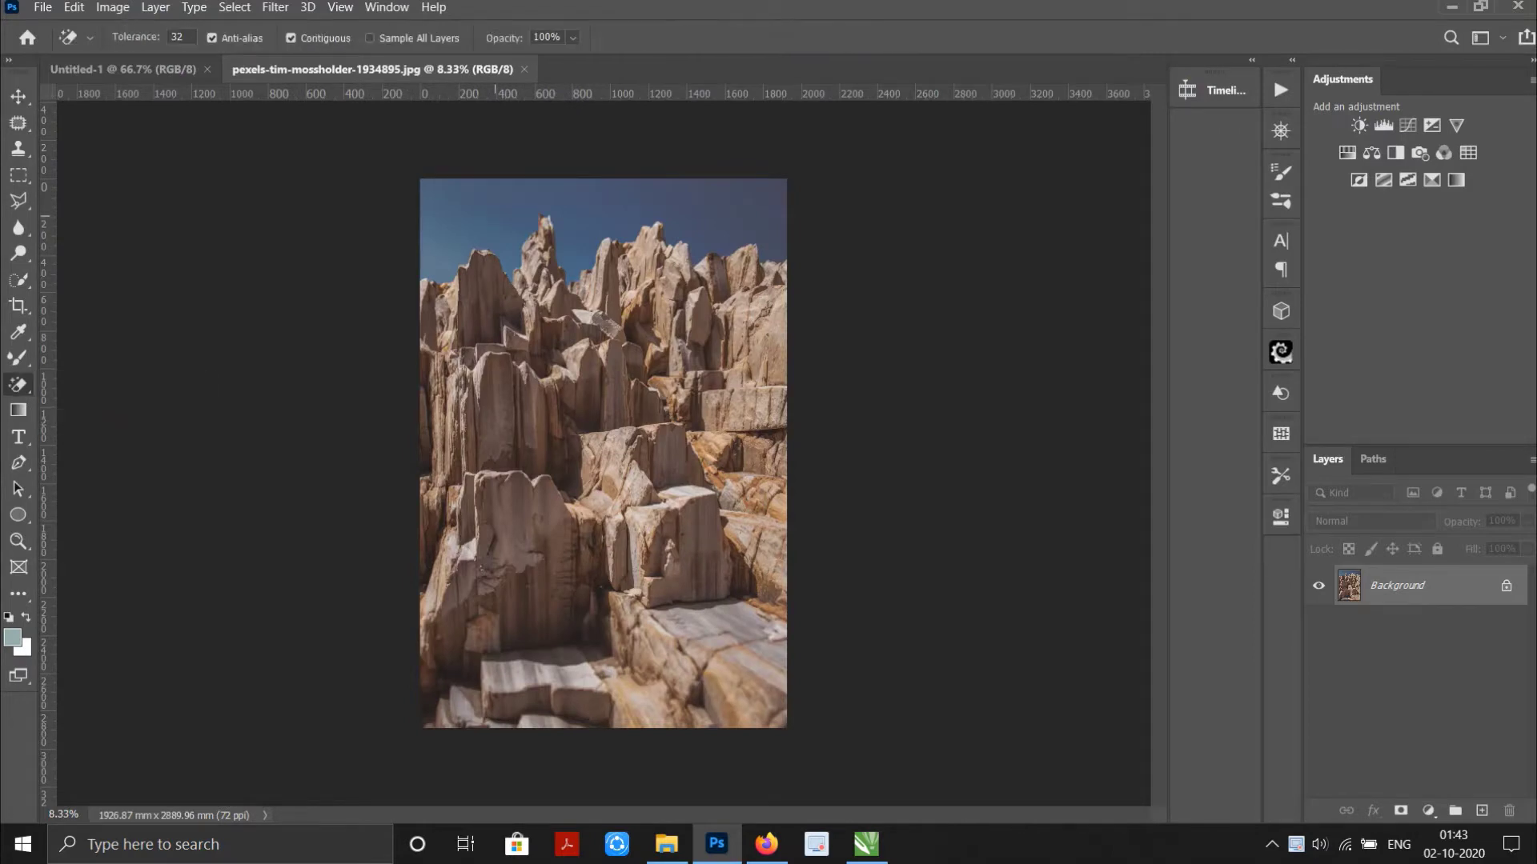
click(507, 208)
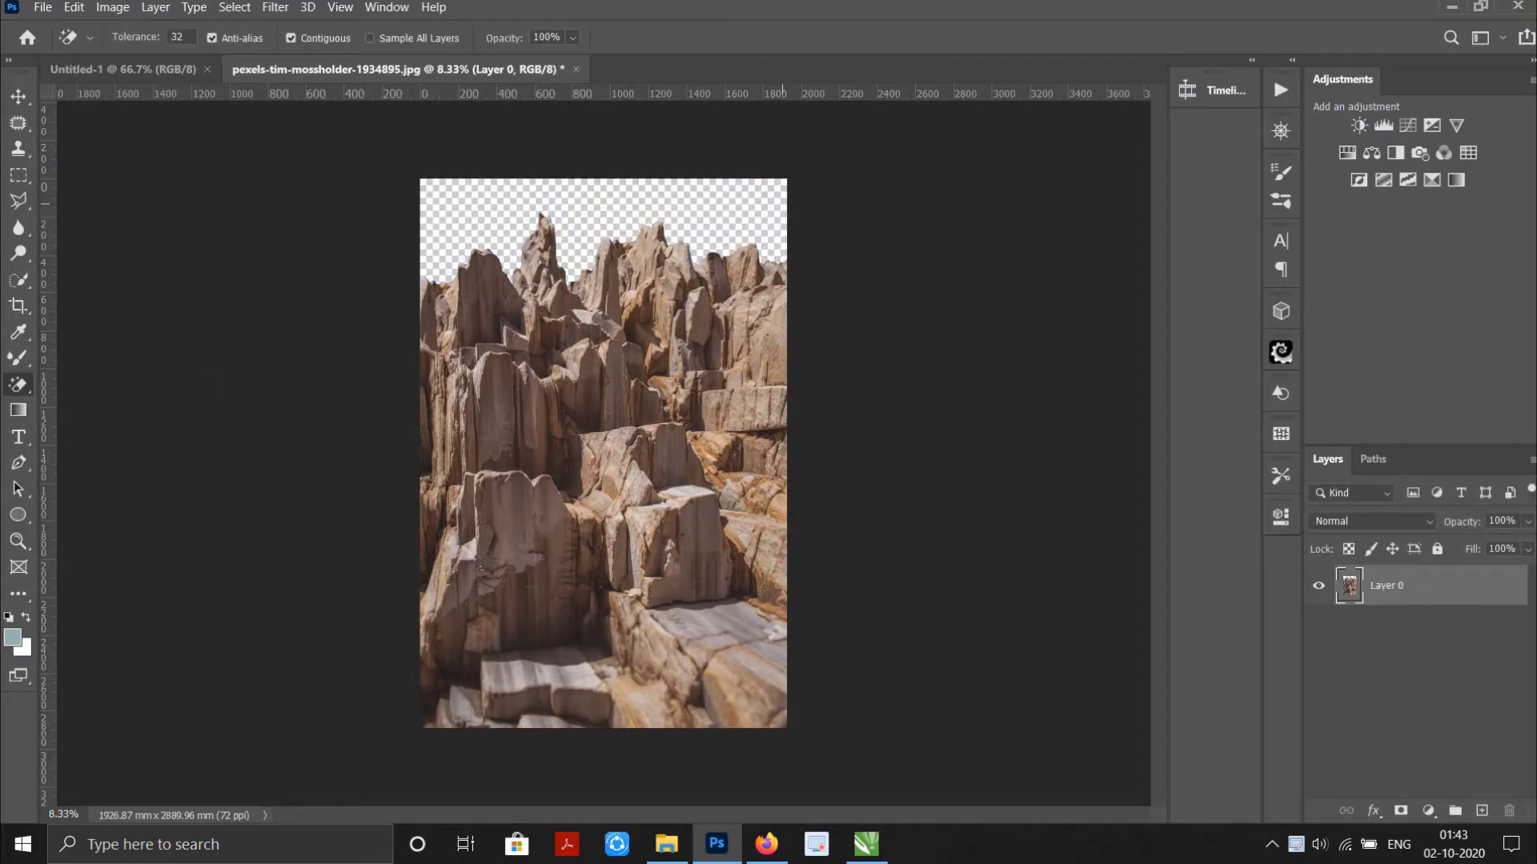
key(v)
mouse_move(677, 324)
mouse_down()
mouse_move(121, 69)
mouse_move(603, 453)
mouse_up()
Scale the placed rock layer down with Free Transform.
scroll(603, 453, down, 5)
key(ctrl+t)
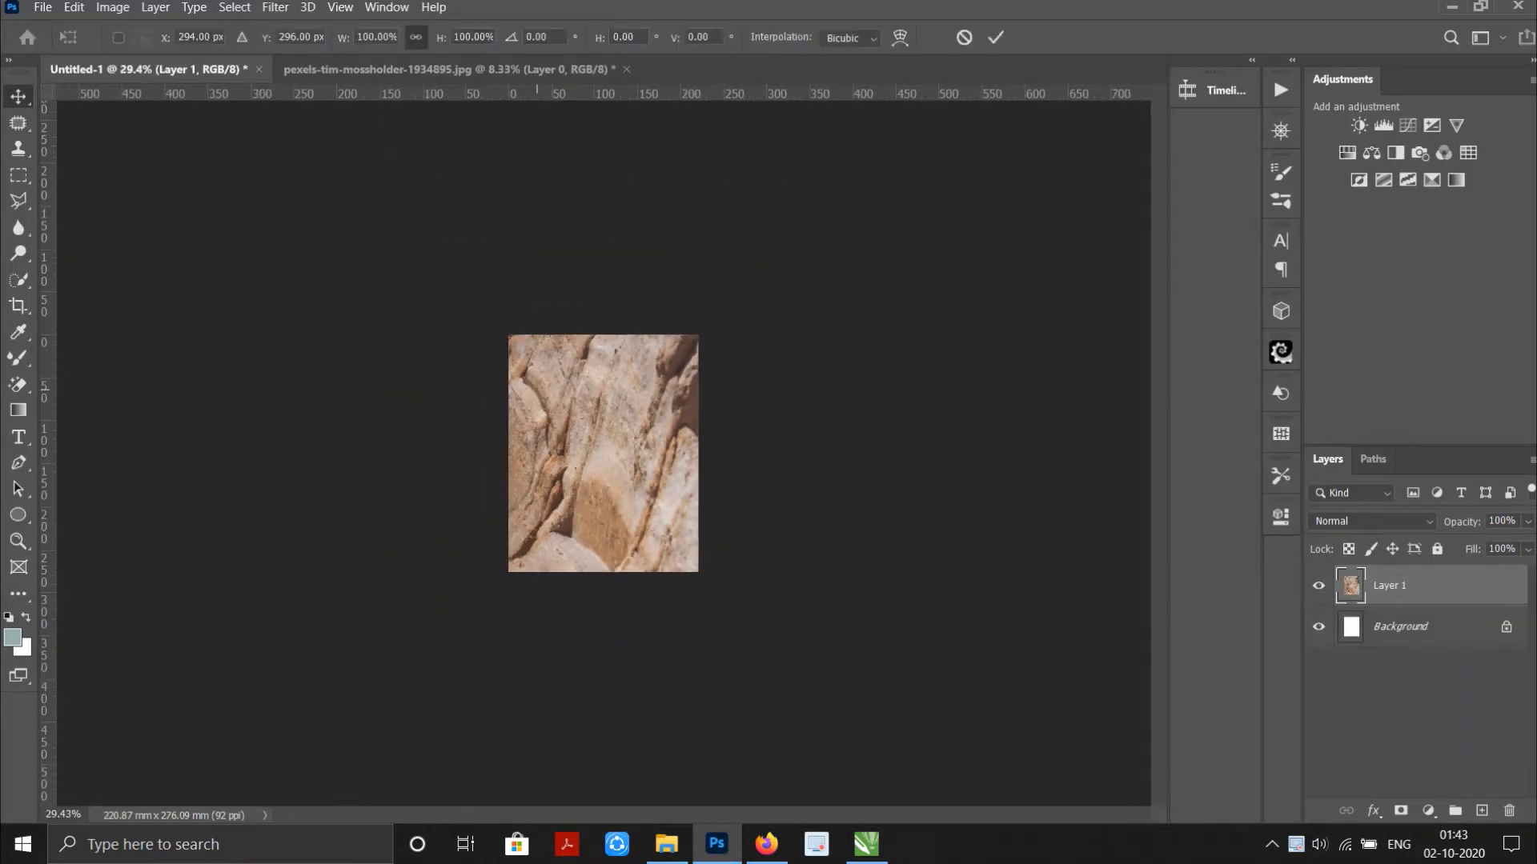
scroll(603, 453, down, 2)
scroll(603, 453, down, 2)
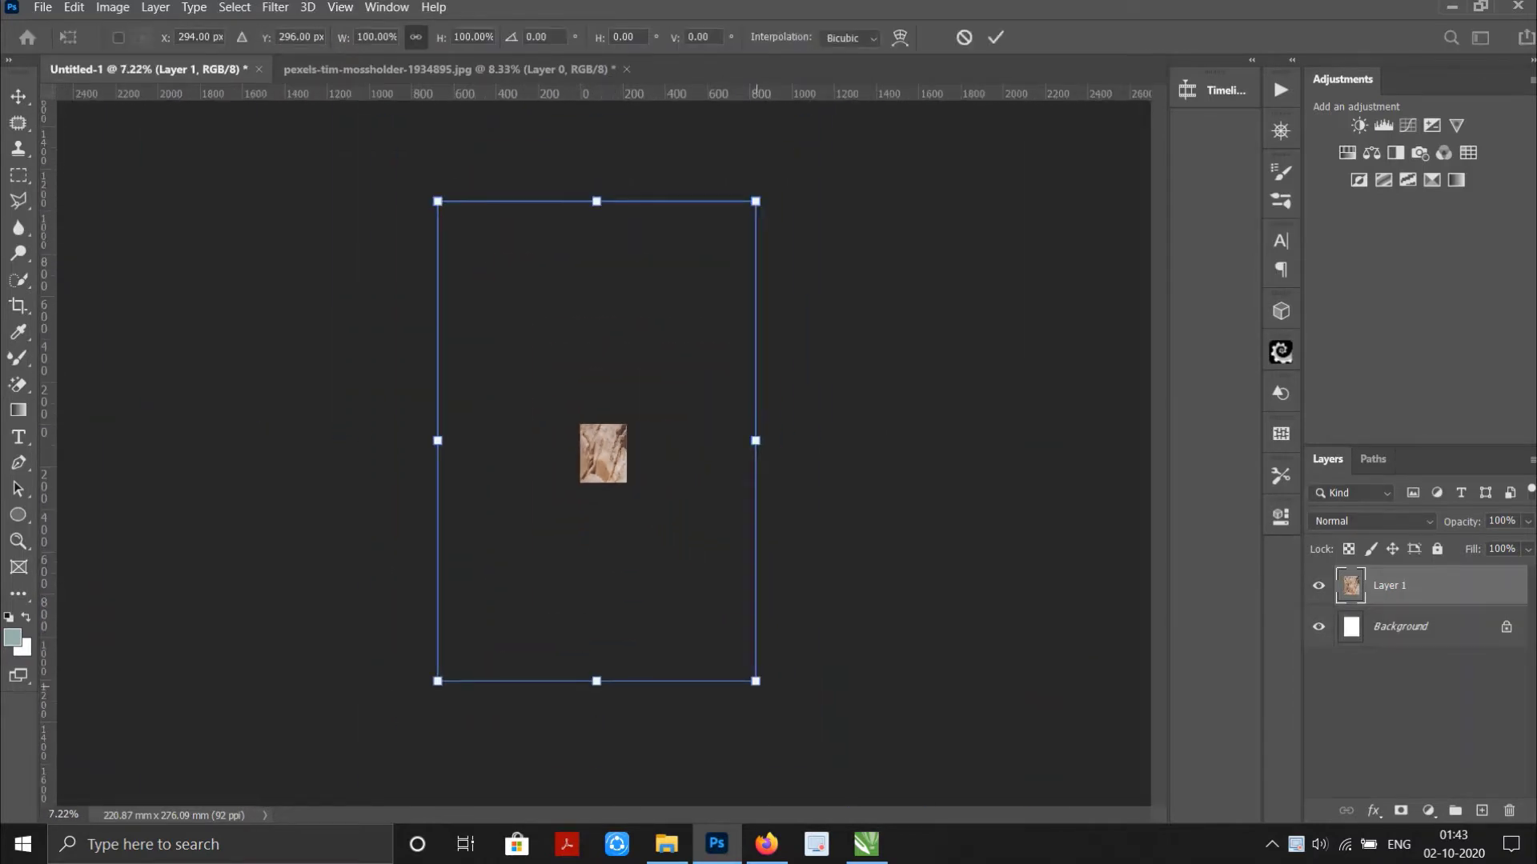
drag(756, 681, 638, 493)
scroll(638, 494, up, 2)
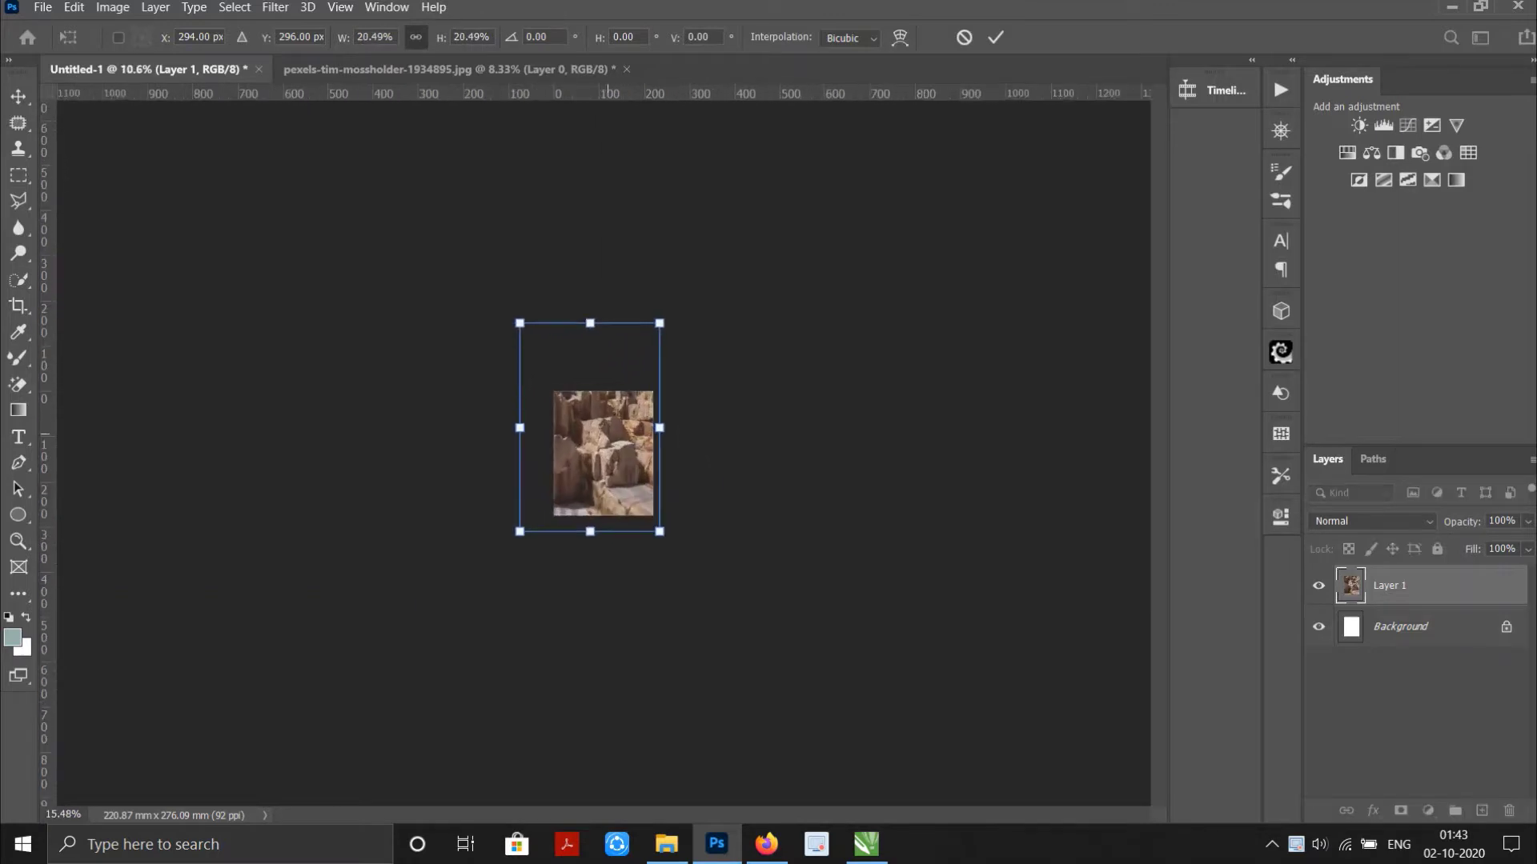
scroll(607, 453, up, 2)
drag(456, 219, 512, 307)
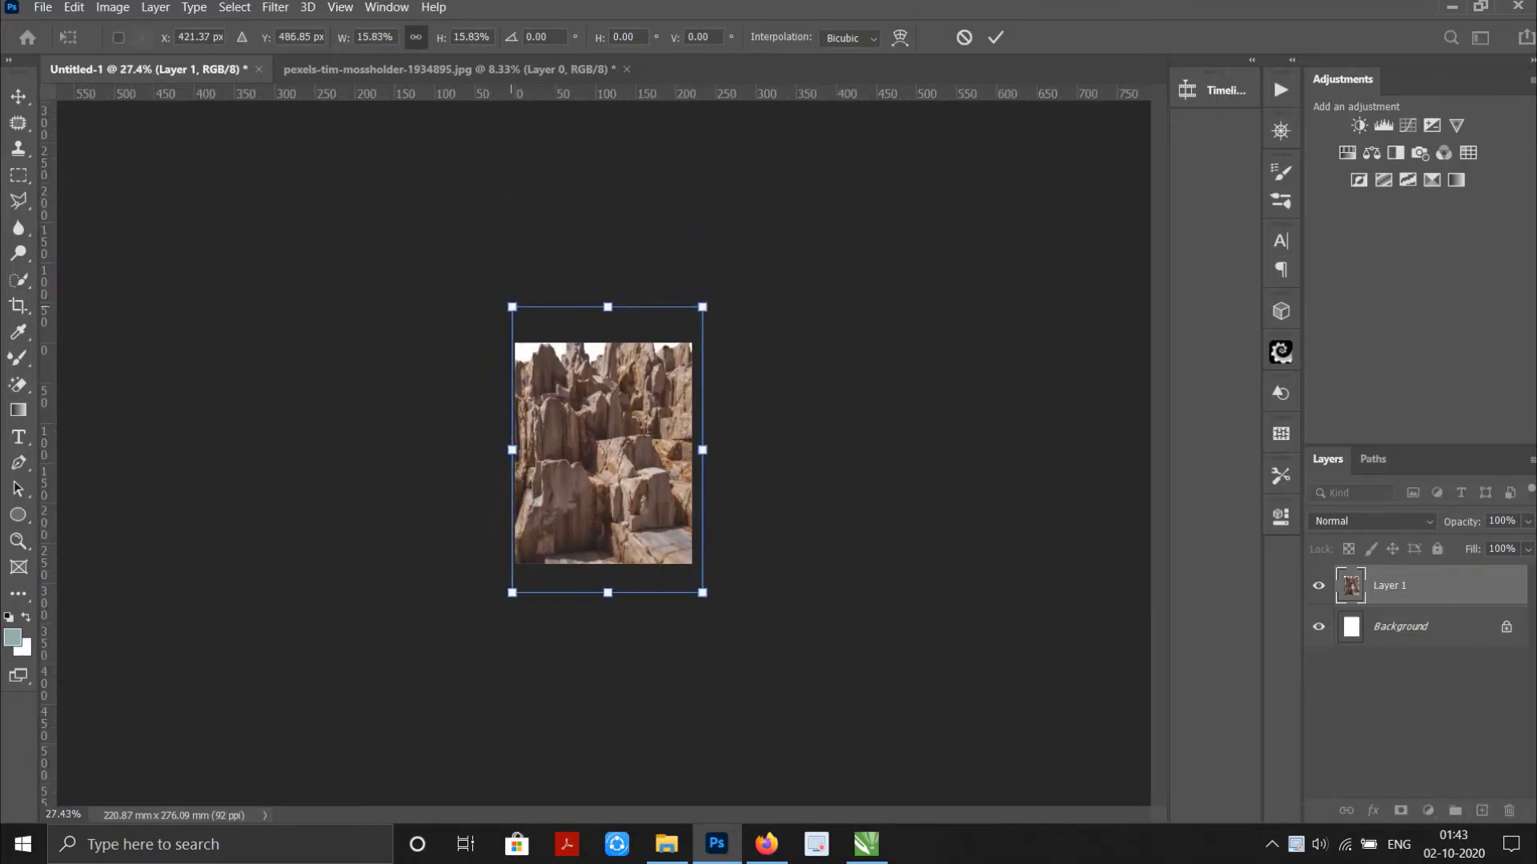
scroll(609, 449, up, 1)
drag(737, 639, 652, 515)
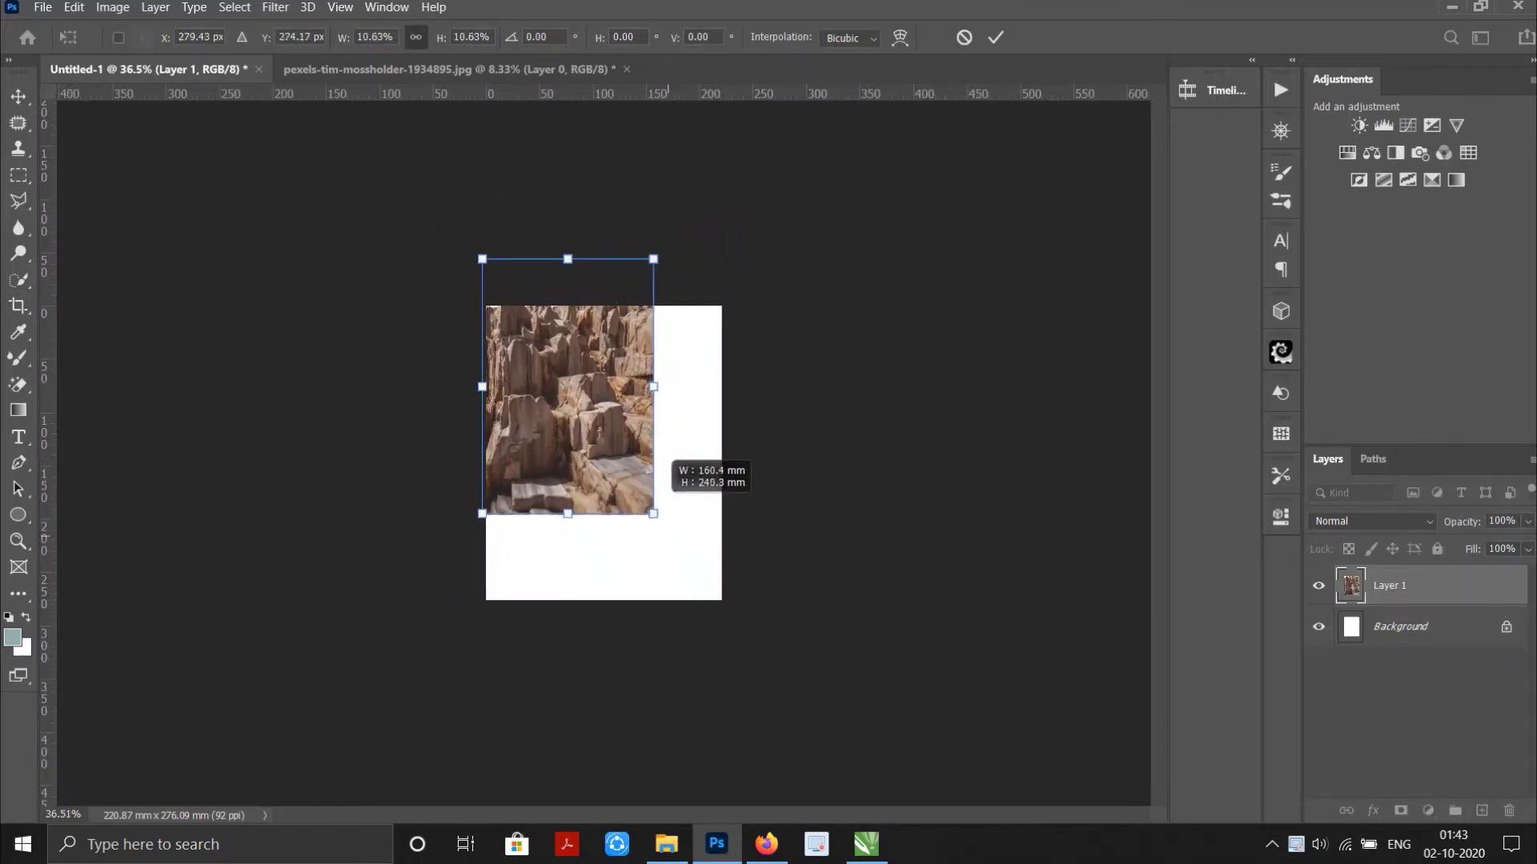
Move the rocks to the canvas bottom, stretch them to full width, and commit.
drag(611, 368, 616, 461)
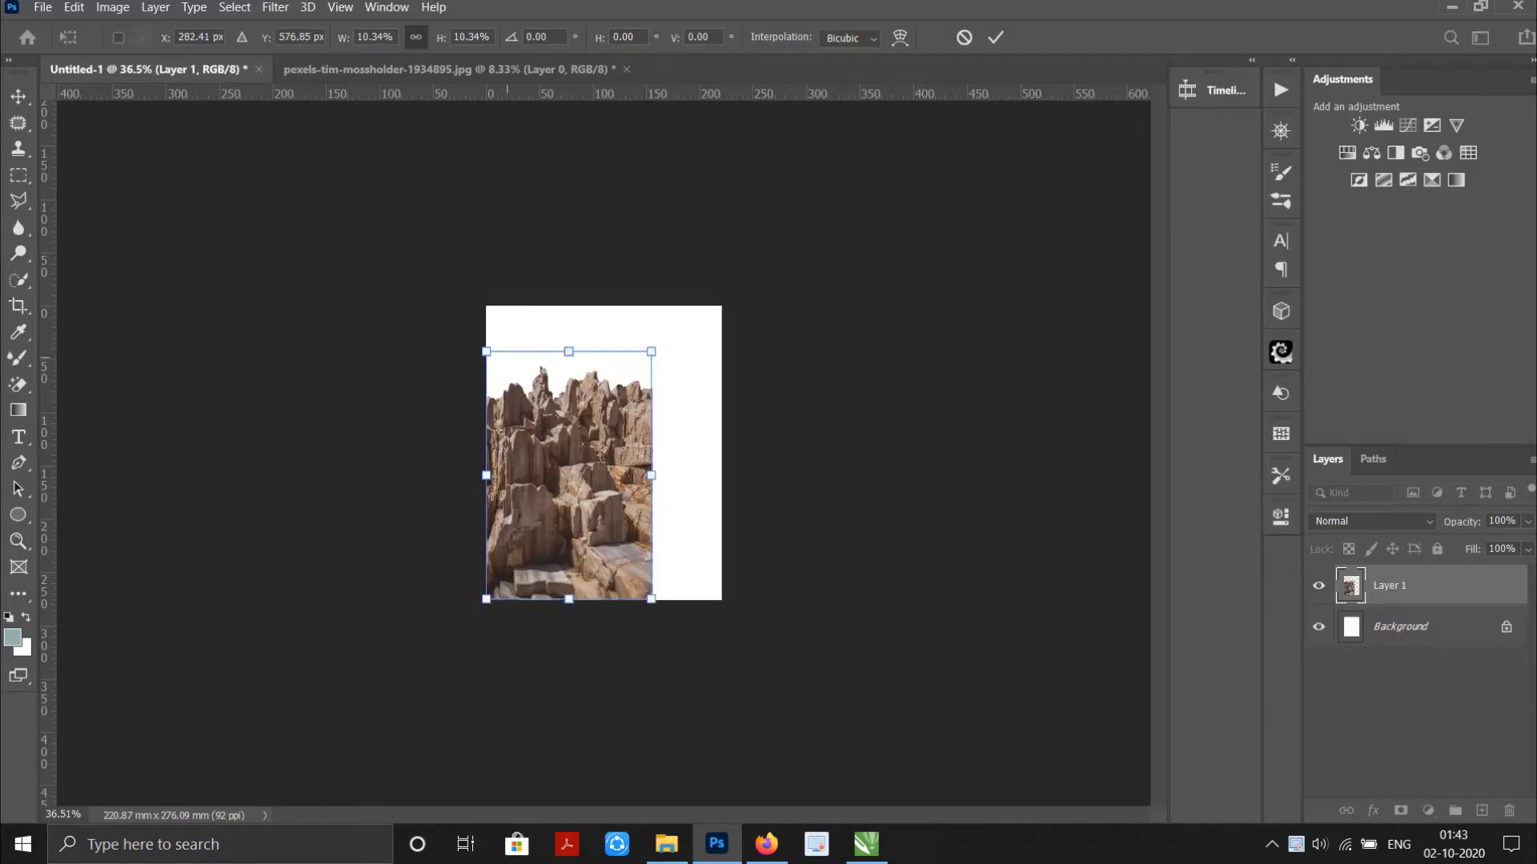
drag(486, 347, 499, 371)
mouse_move(576, 472)
mouse_down()
mouse_move(563, 473)
mouse_move(722, 485)
mouse_up()
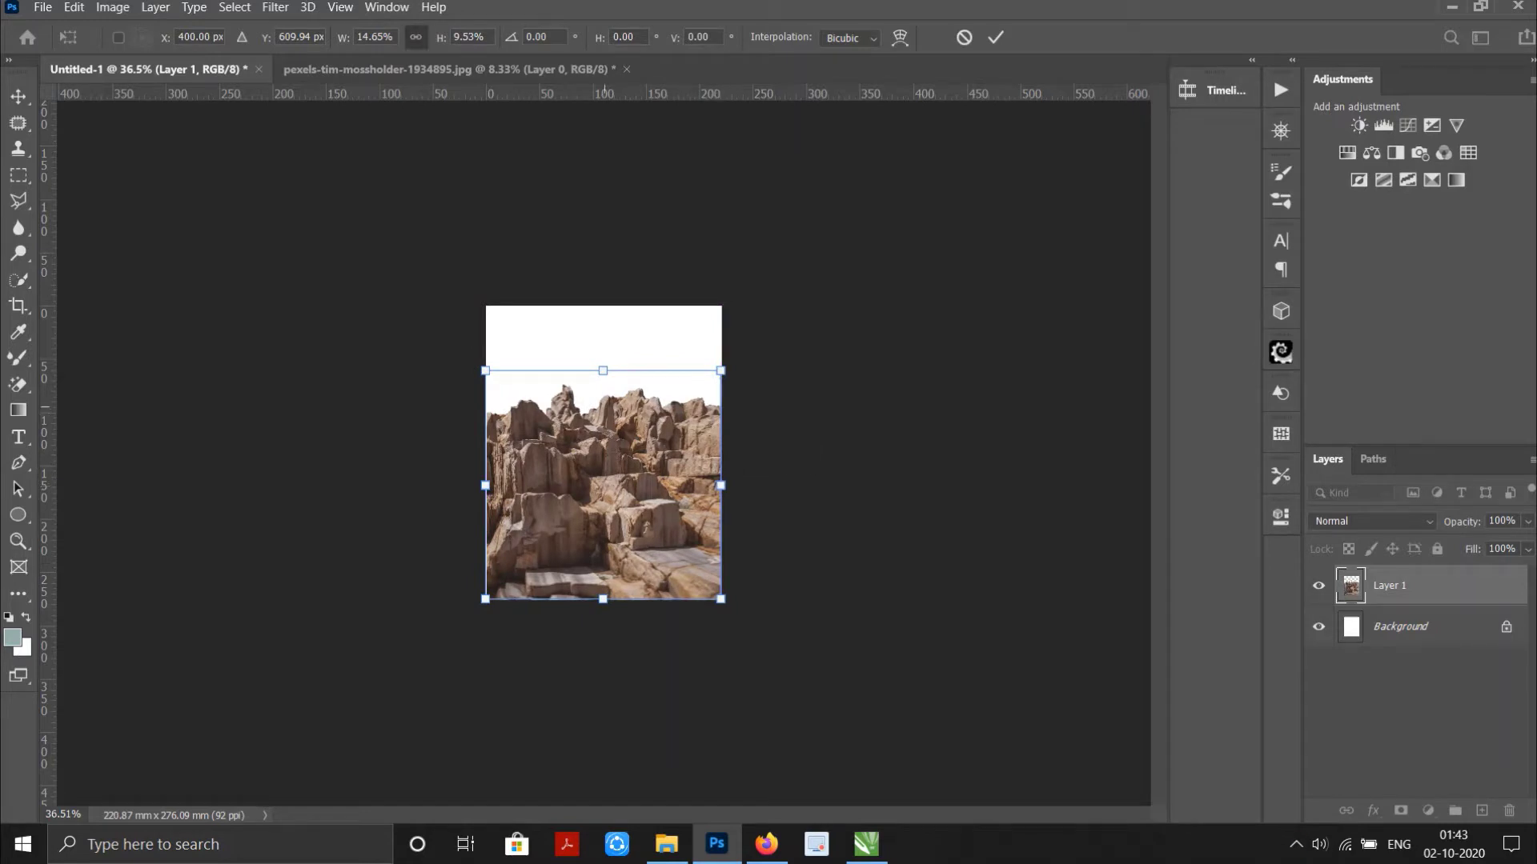
drag(603, 371, 603, 400)
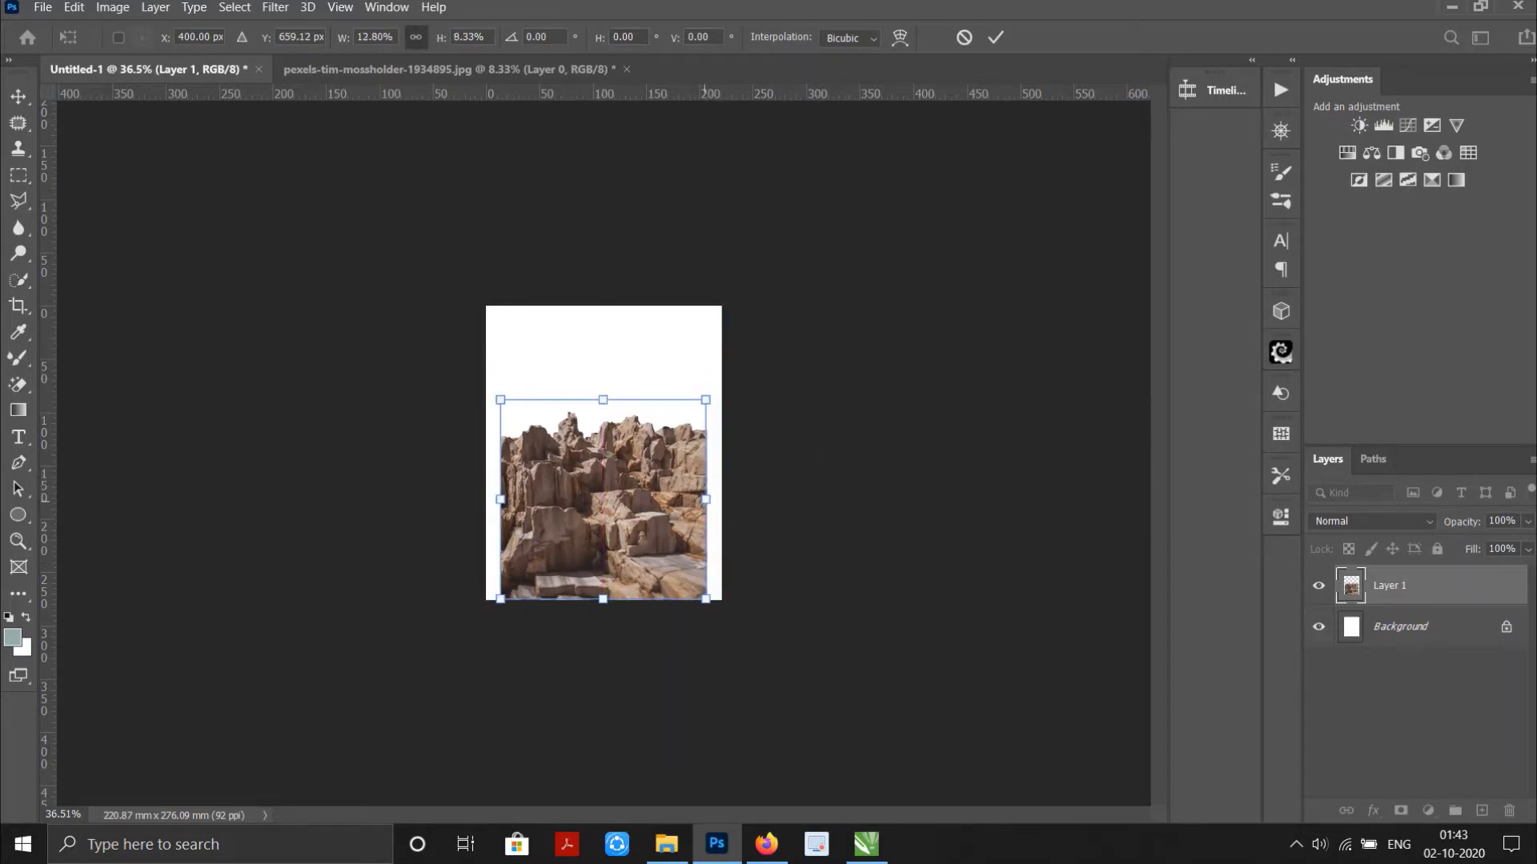
drag(706, 499, 721, 499)
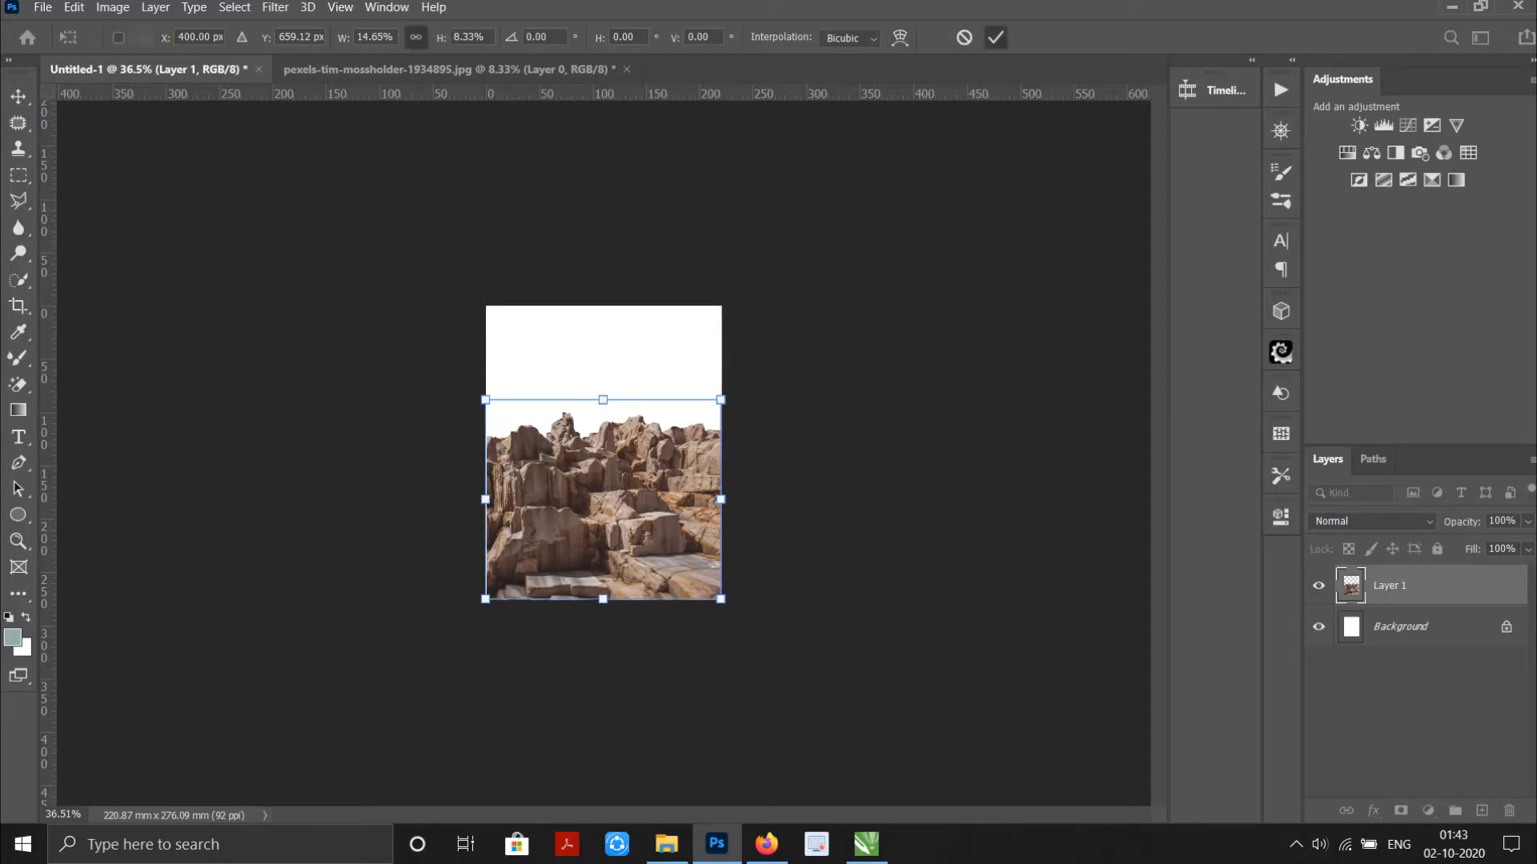
click(995, 37)
Close the rock photo without saving and open the pexels-matt-hardy chapel photo.
click(626, 69)
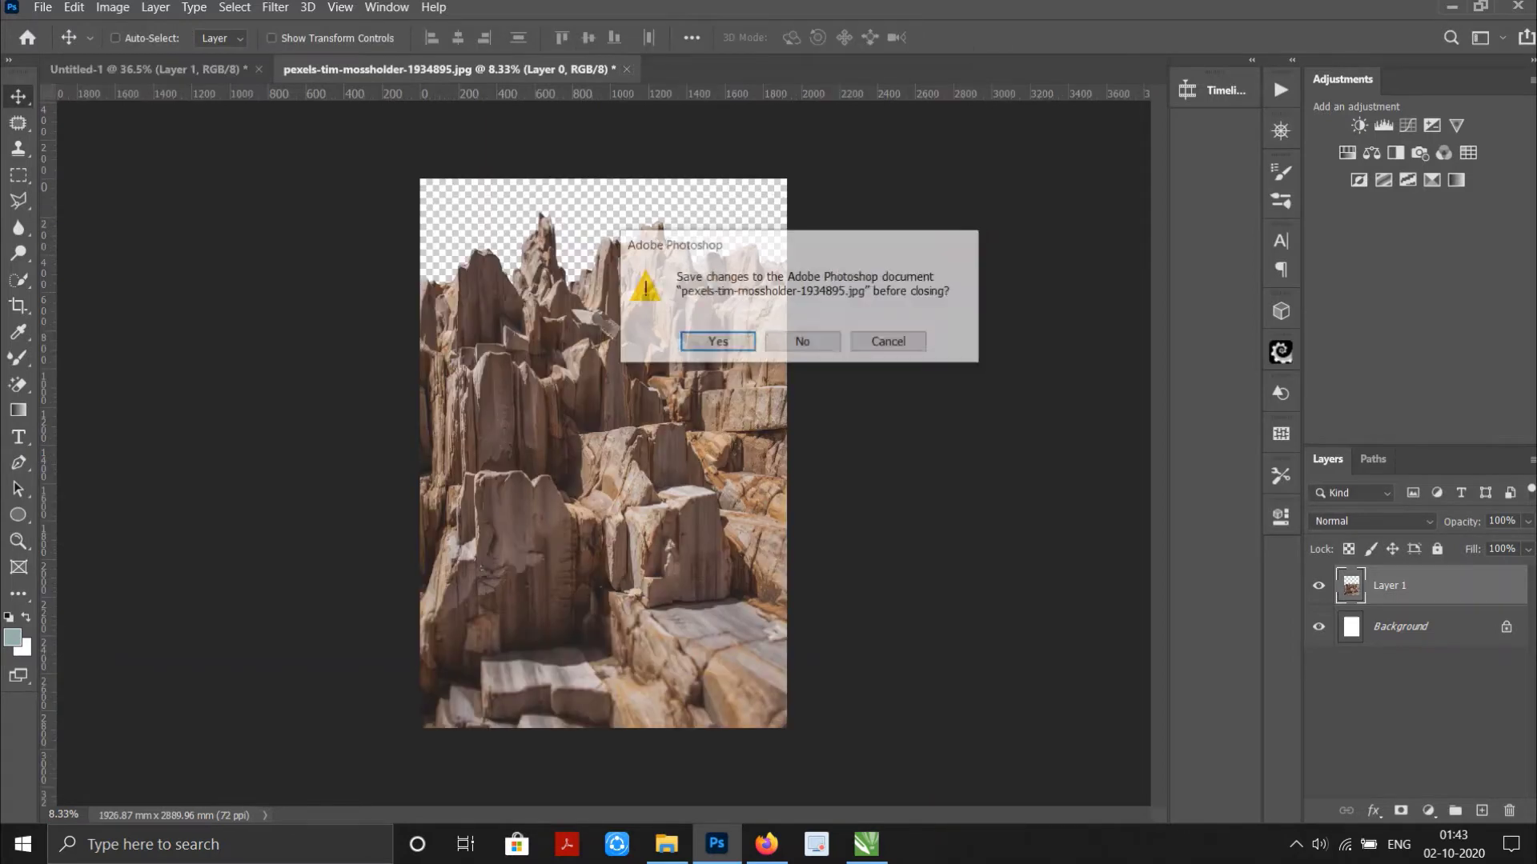
click(800, 341)
key(ctrl+o)
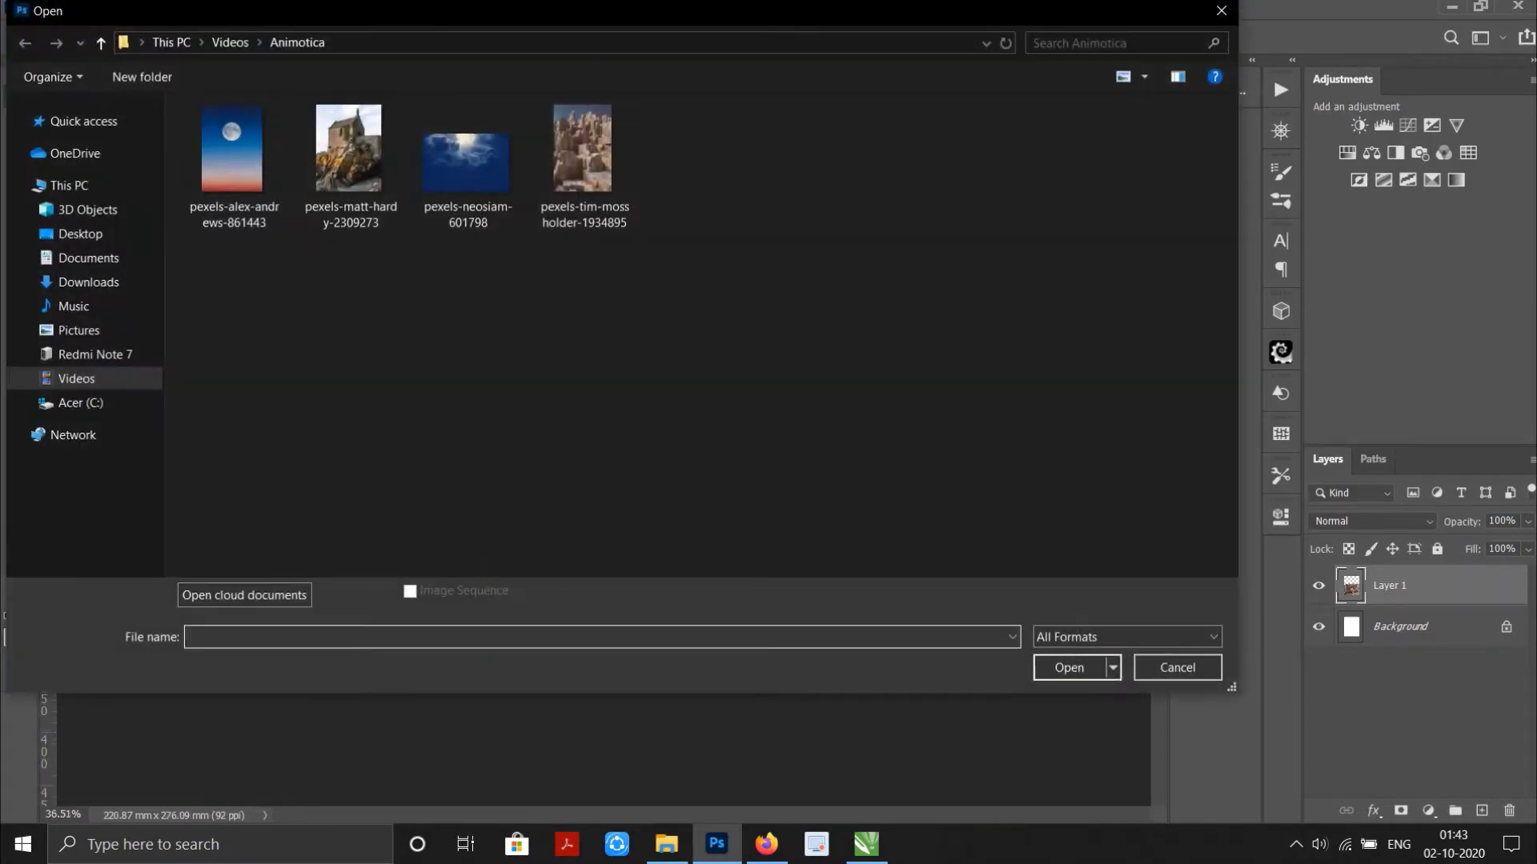
click(347, 148)
click(1067, 665)
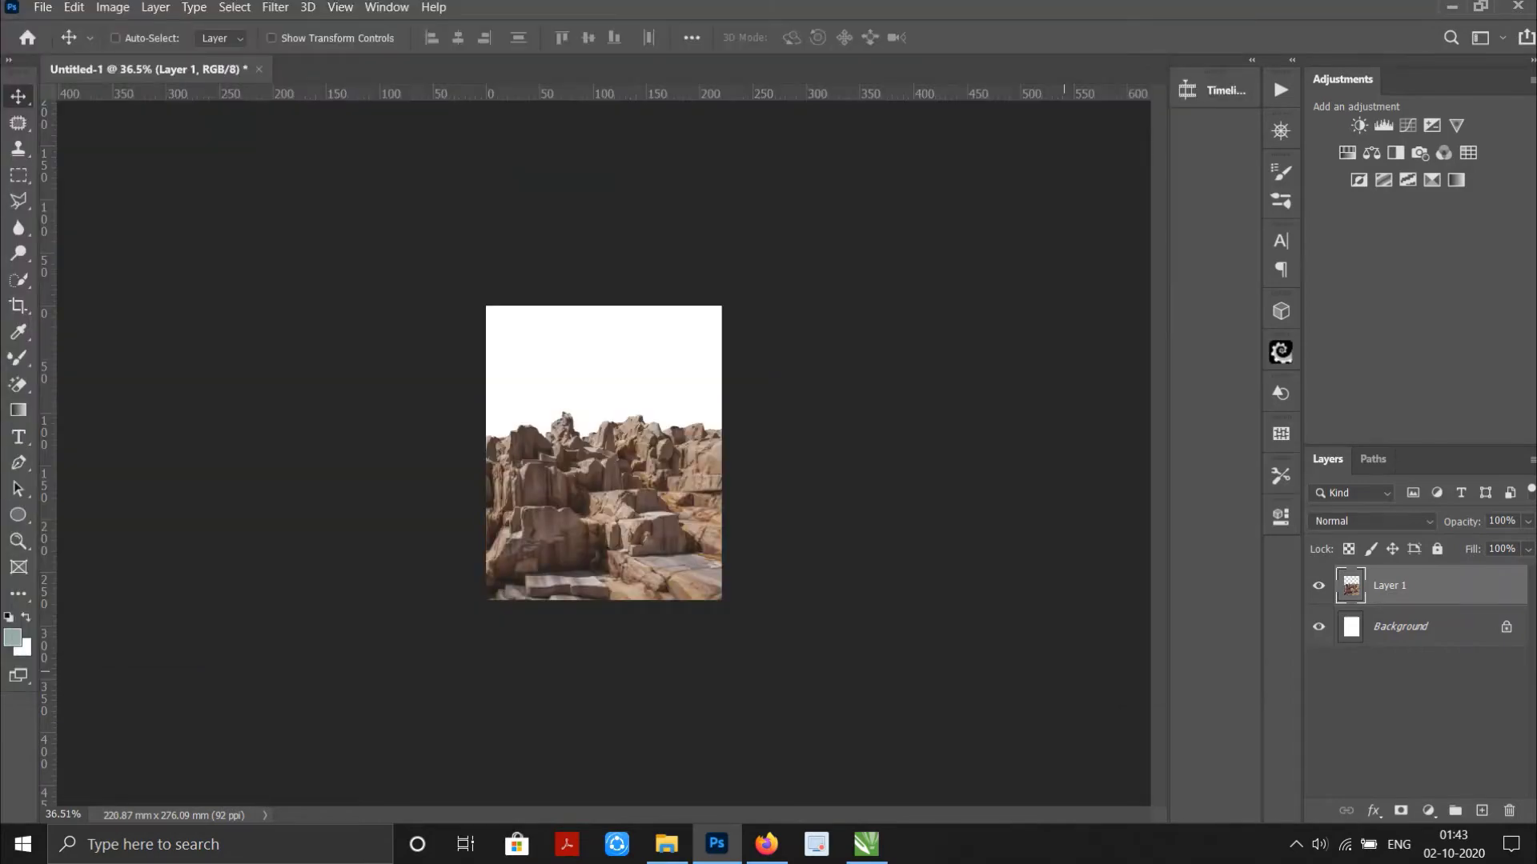
Magic Erase the sky patches around the chapel, undoing an accidental chapel deletion.
scroll(646, 452, up, 3)
scroll(645, 453, up, 2)
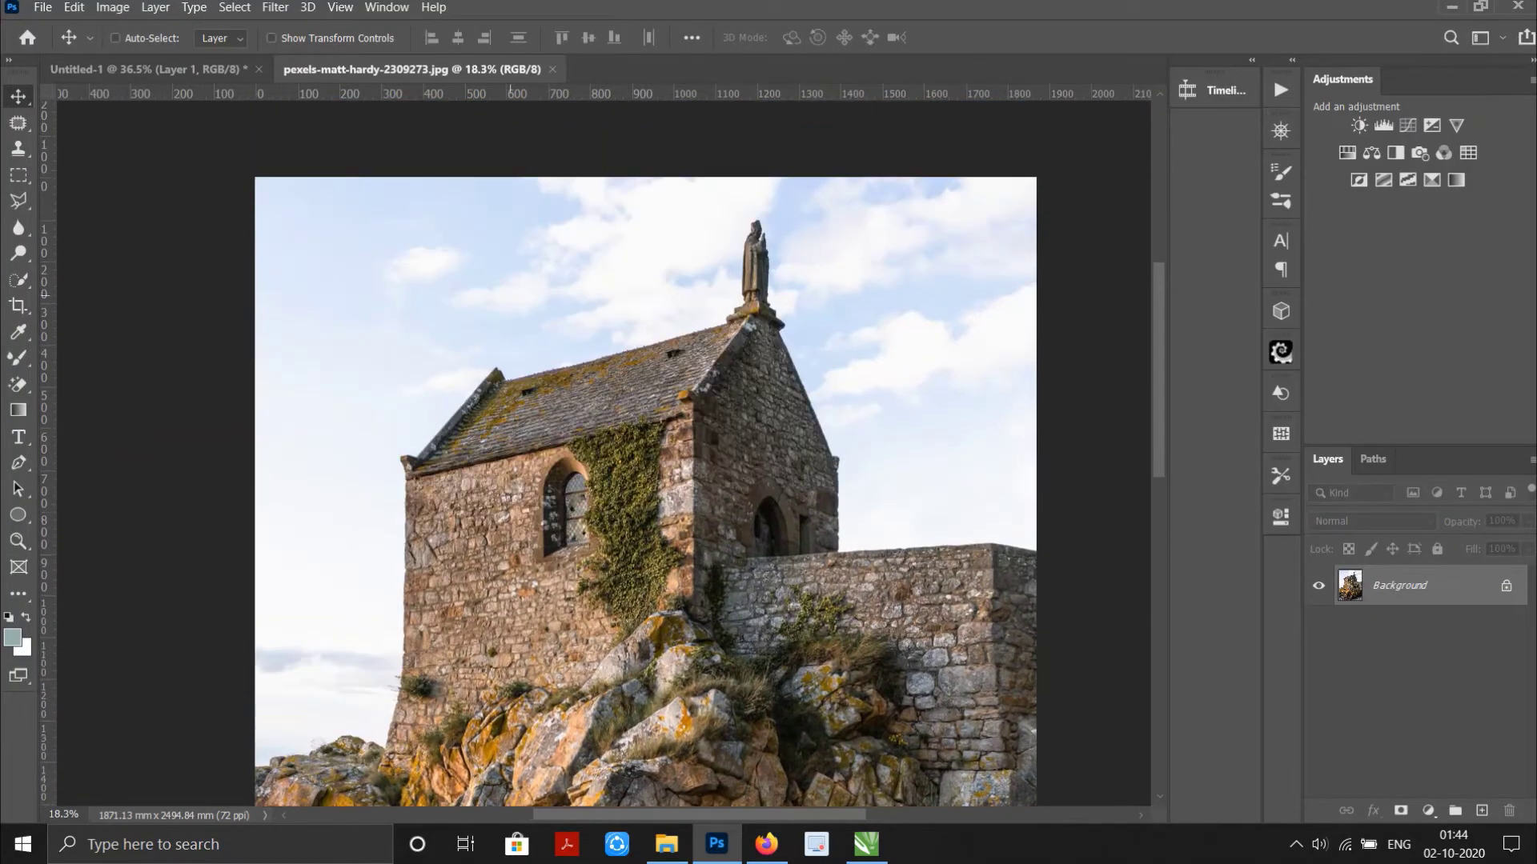
key(e)
click(336, 321)
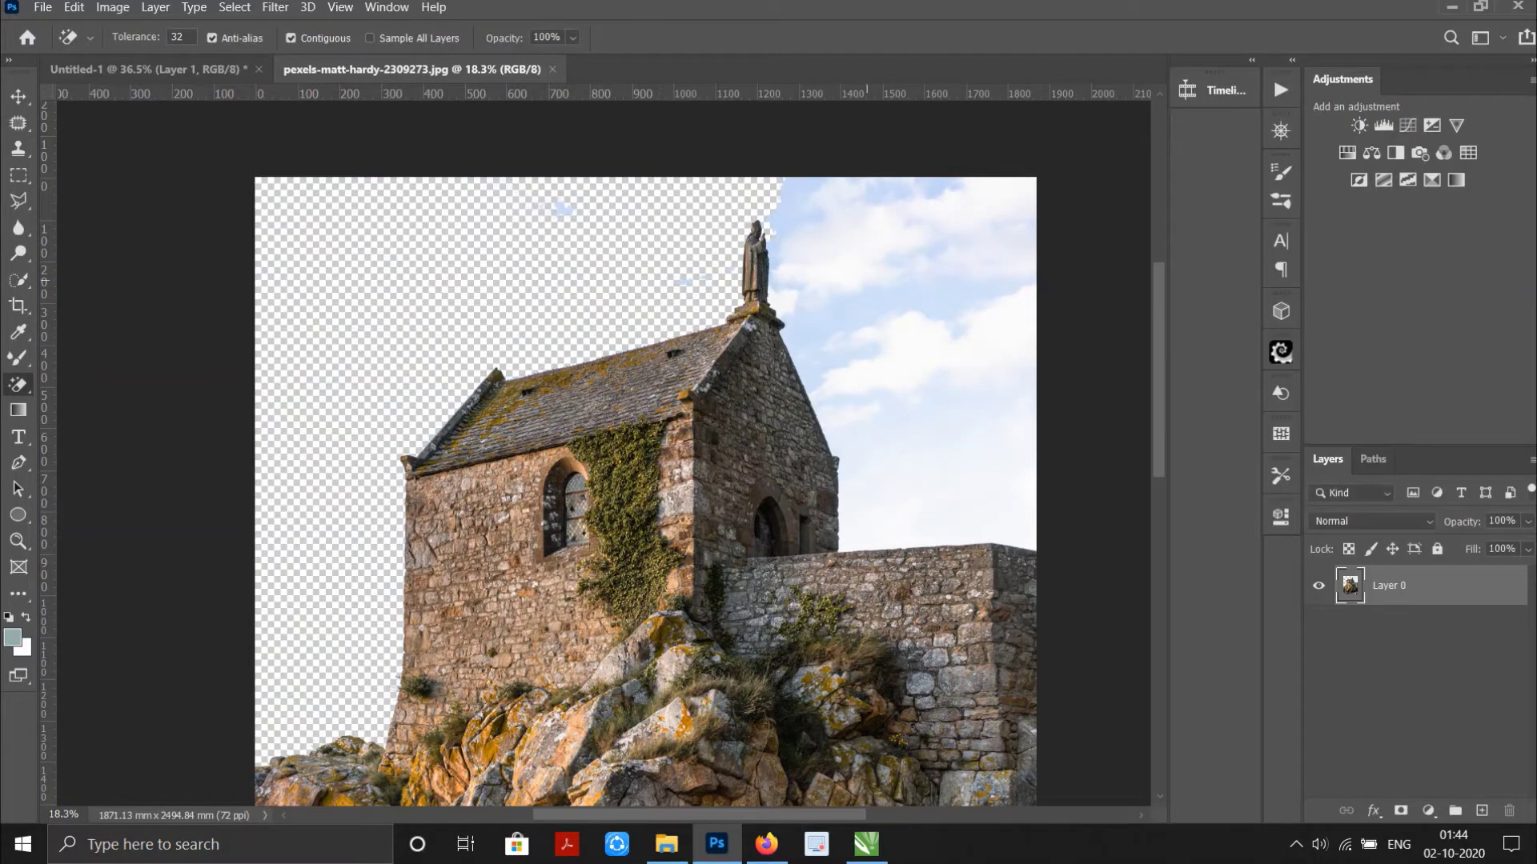
click(881, 480)
click(845, 361)
click(773, 200)
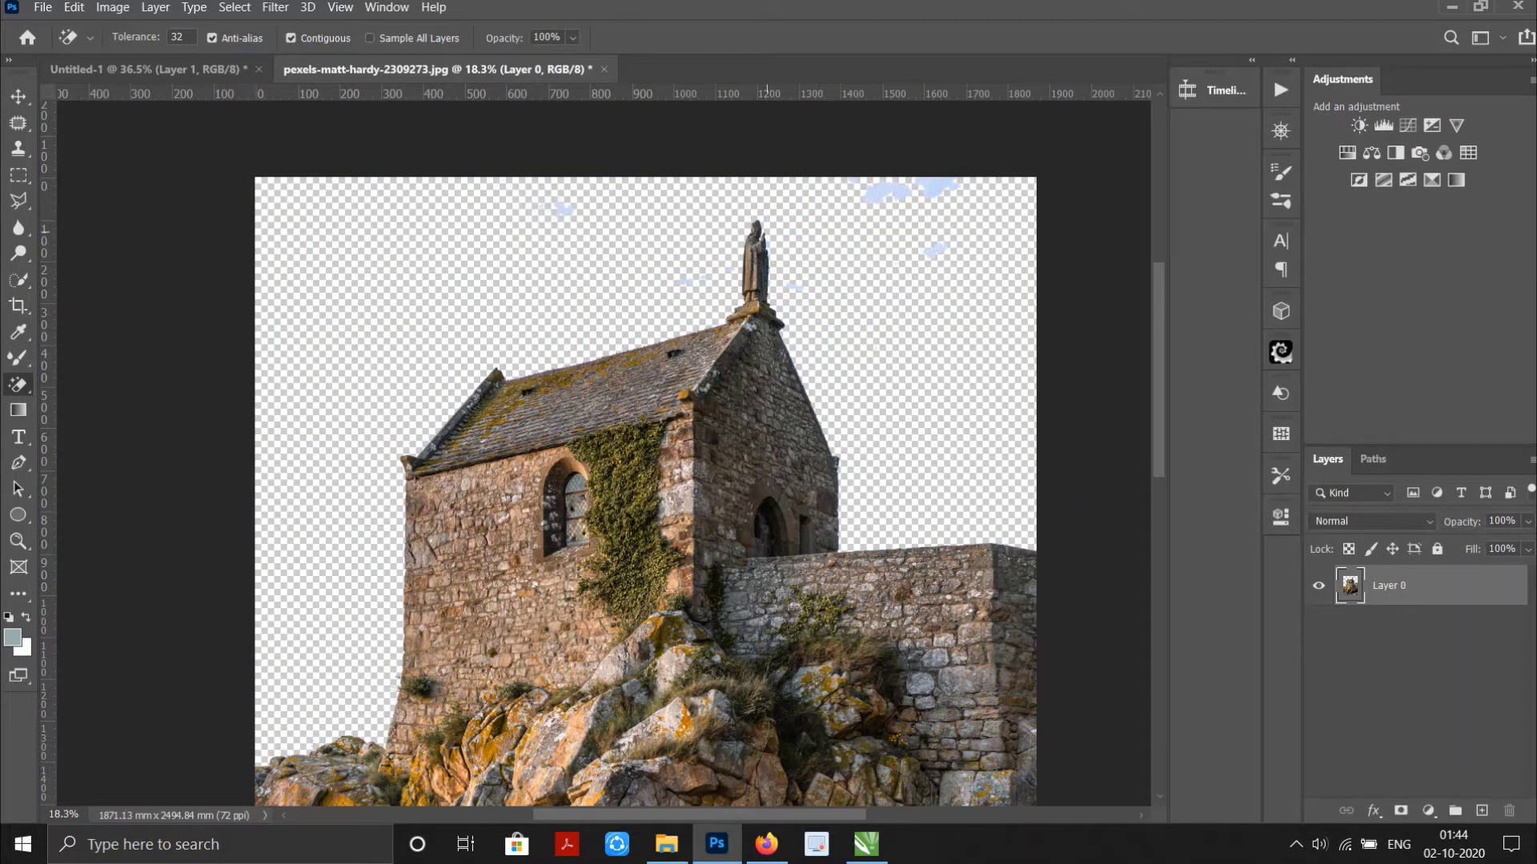
click(879, 193)
click(936, 187)
click(934, 251)
key(Delete)
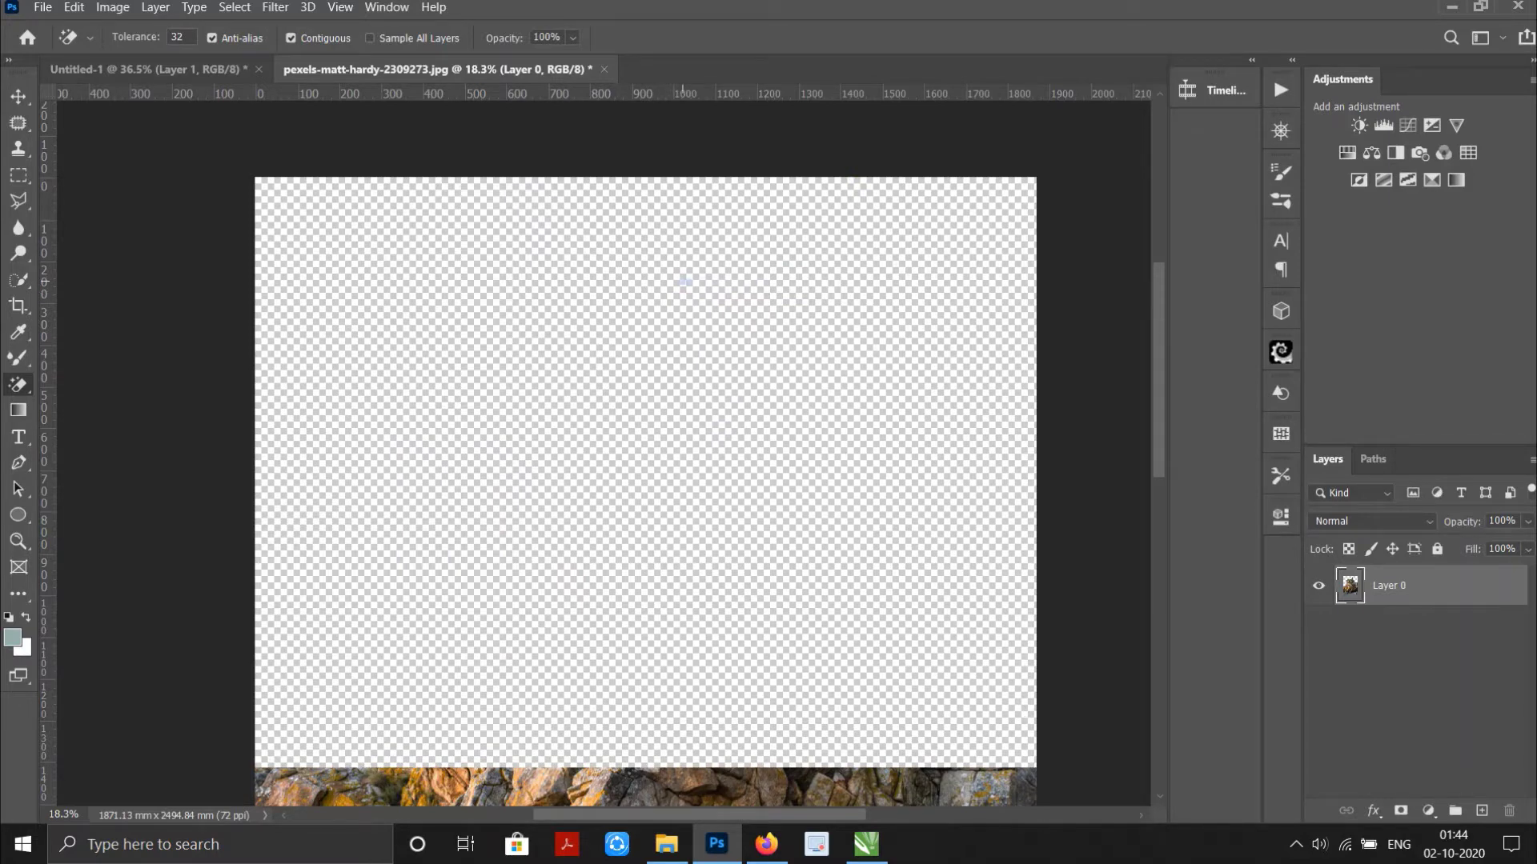
key(ctrl+z)
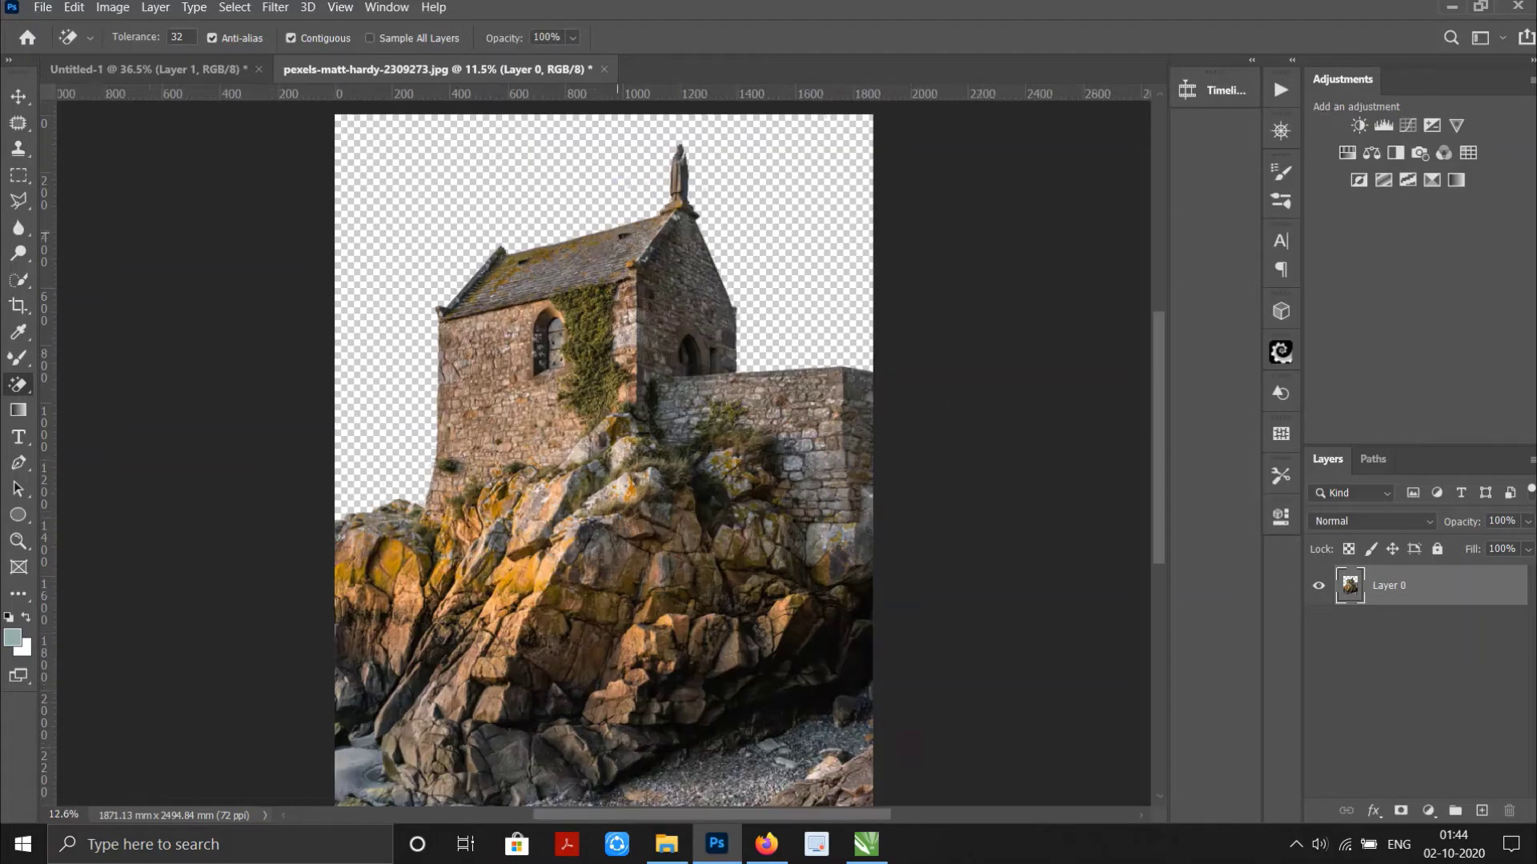
Inspect the cut-out, switch to a 400 px Eraser Tool, and deselect.
scroll(800, 321, up, 5)
scroll(568, 360, up, 3)
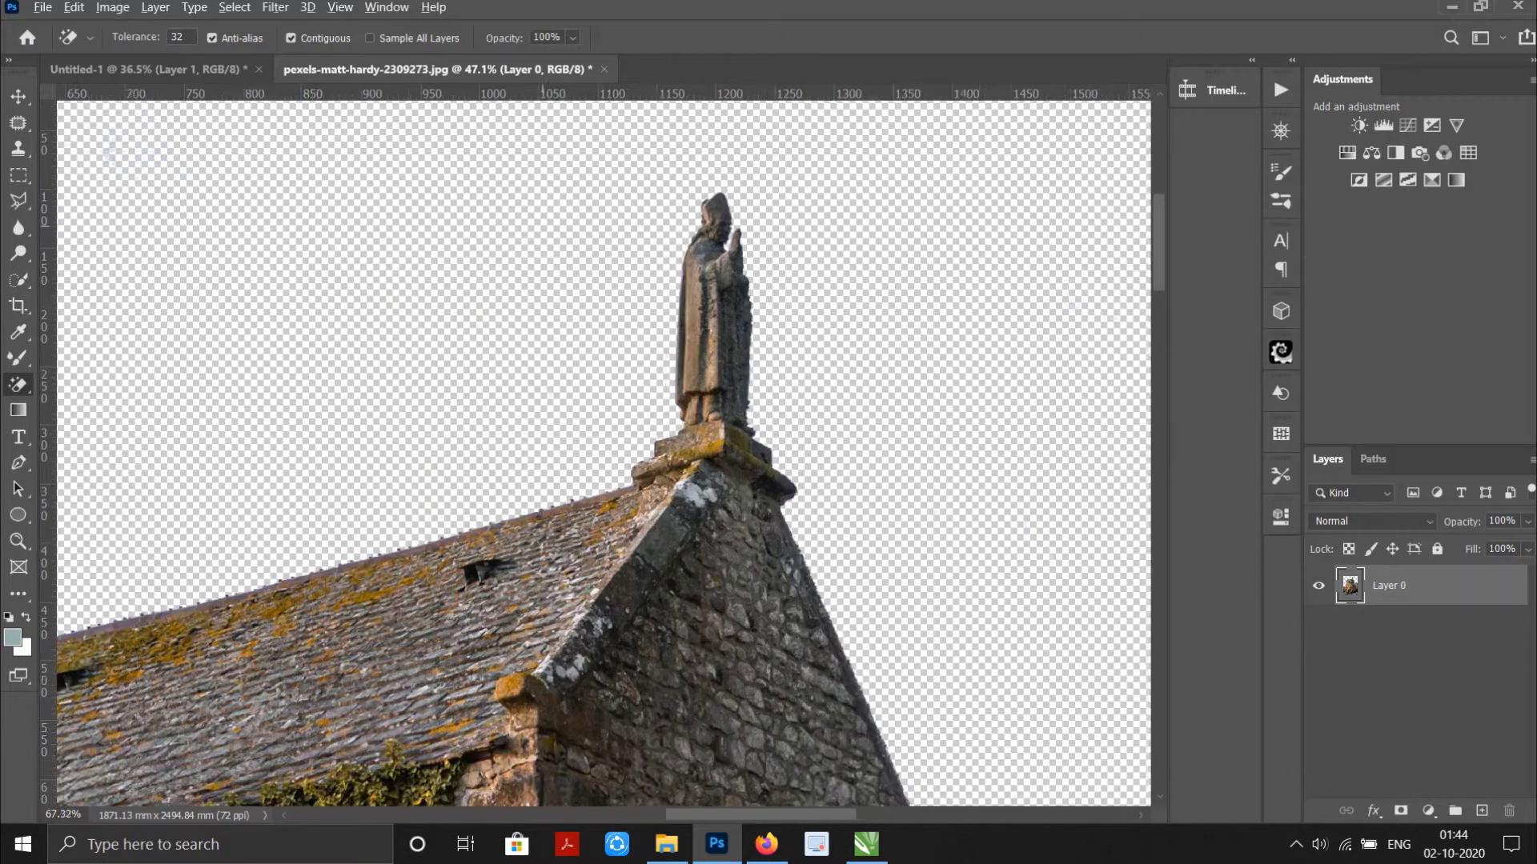
scroll(665, 264, up, 3)
scroll(665, 264, down, 2)
scroll(664, 265, down, 2)
scroll(633, 448, down, 5)
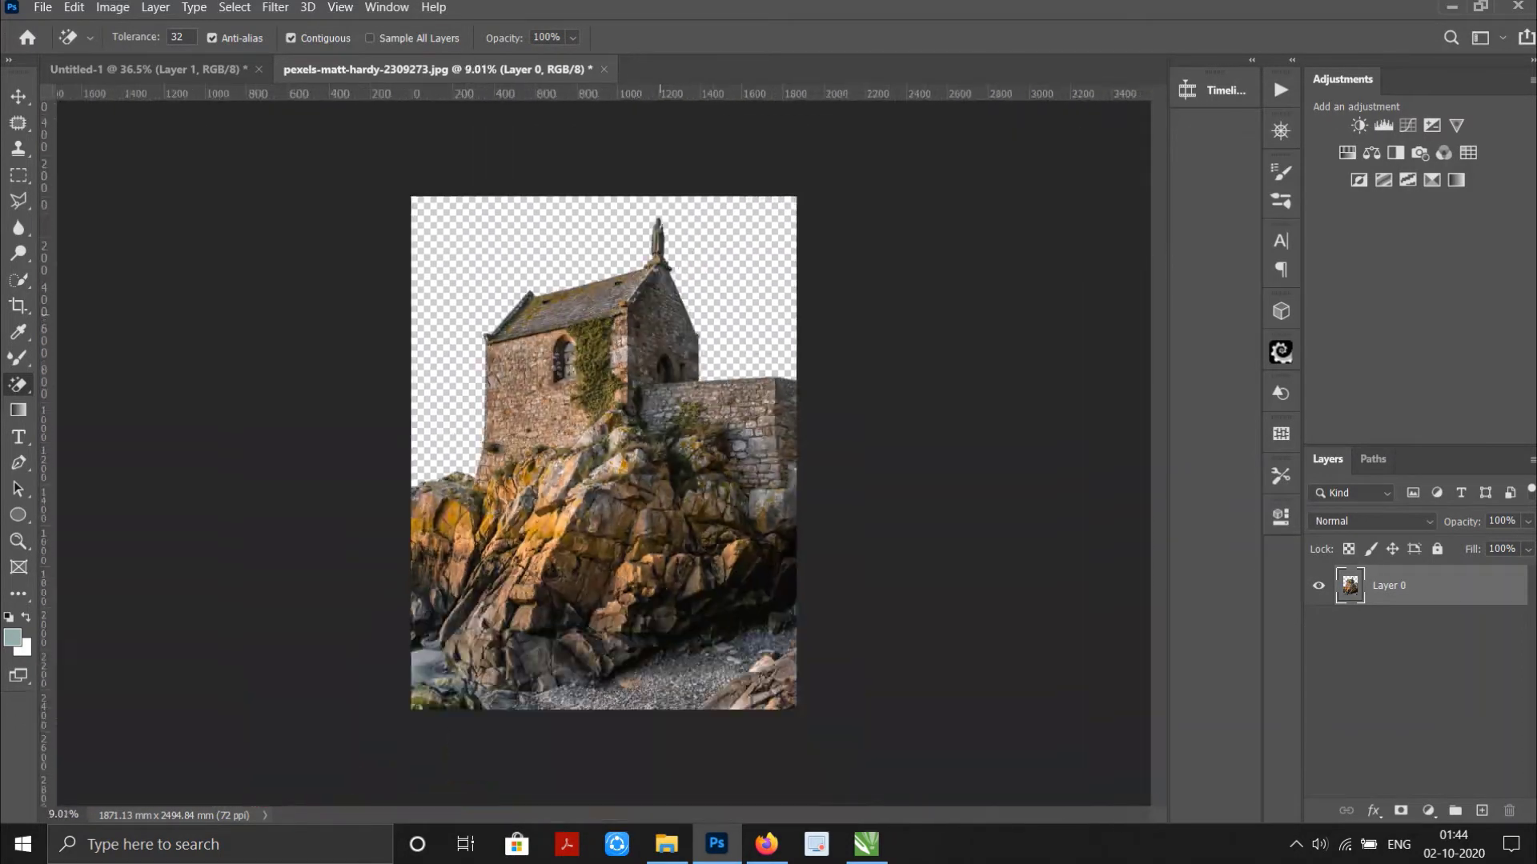
scroll(632, 448, up, 2)
scroll(633, 449, up, 1)
scroll(633, 449, down, 3)
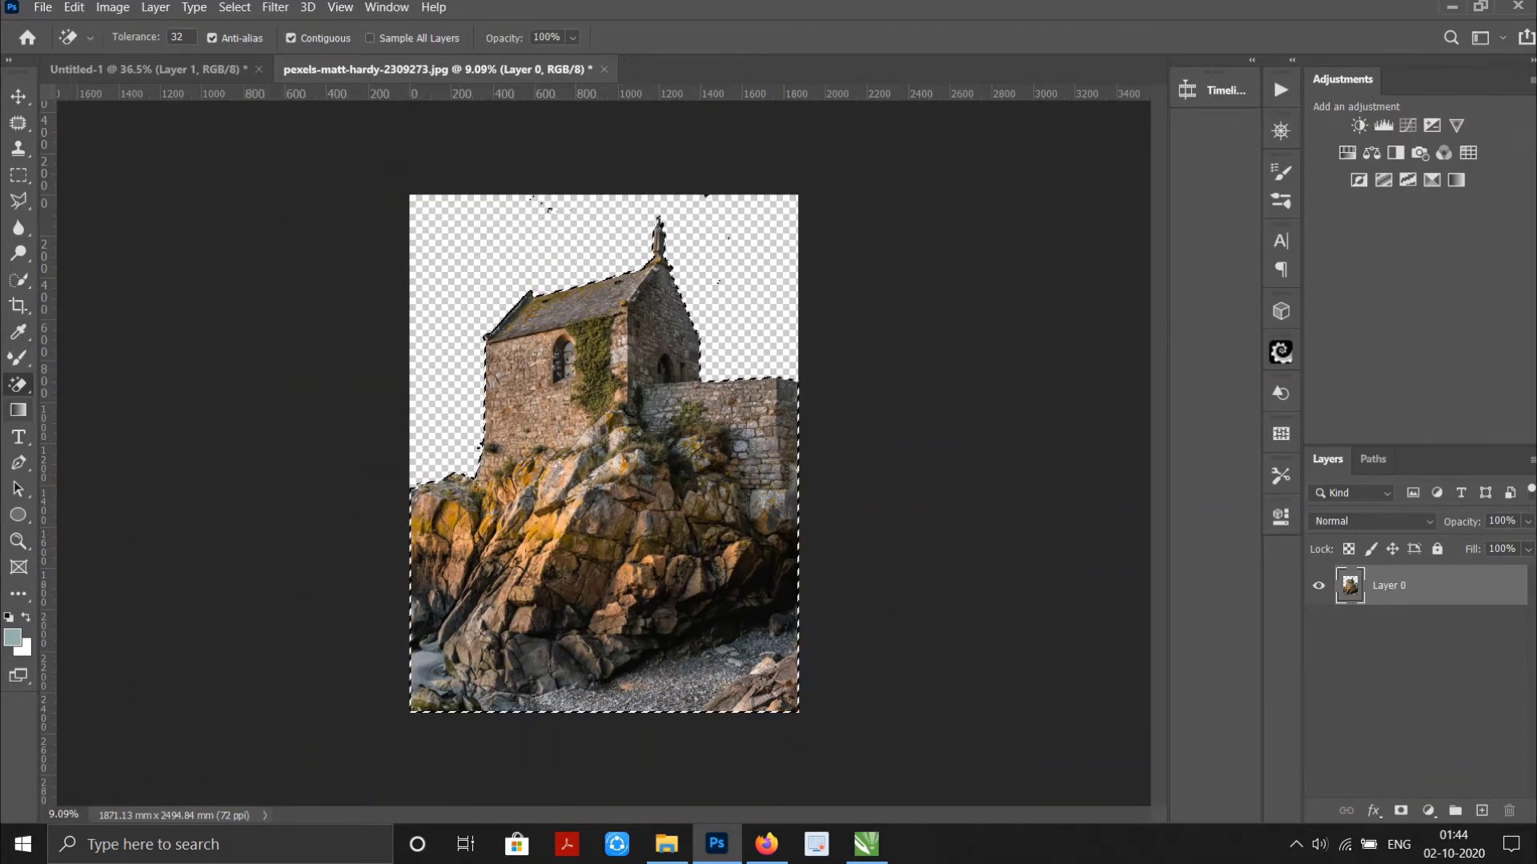
right_click(18, 385)
click(103, 423)
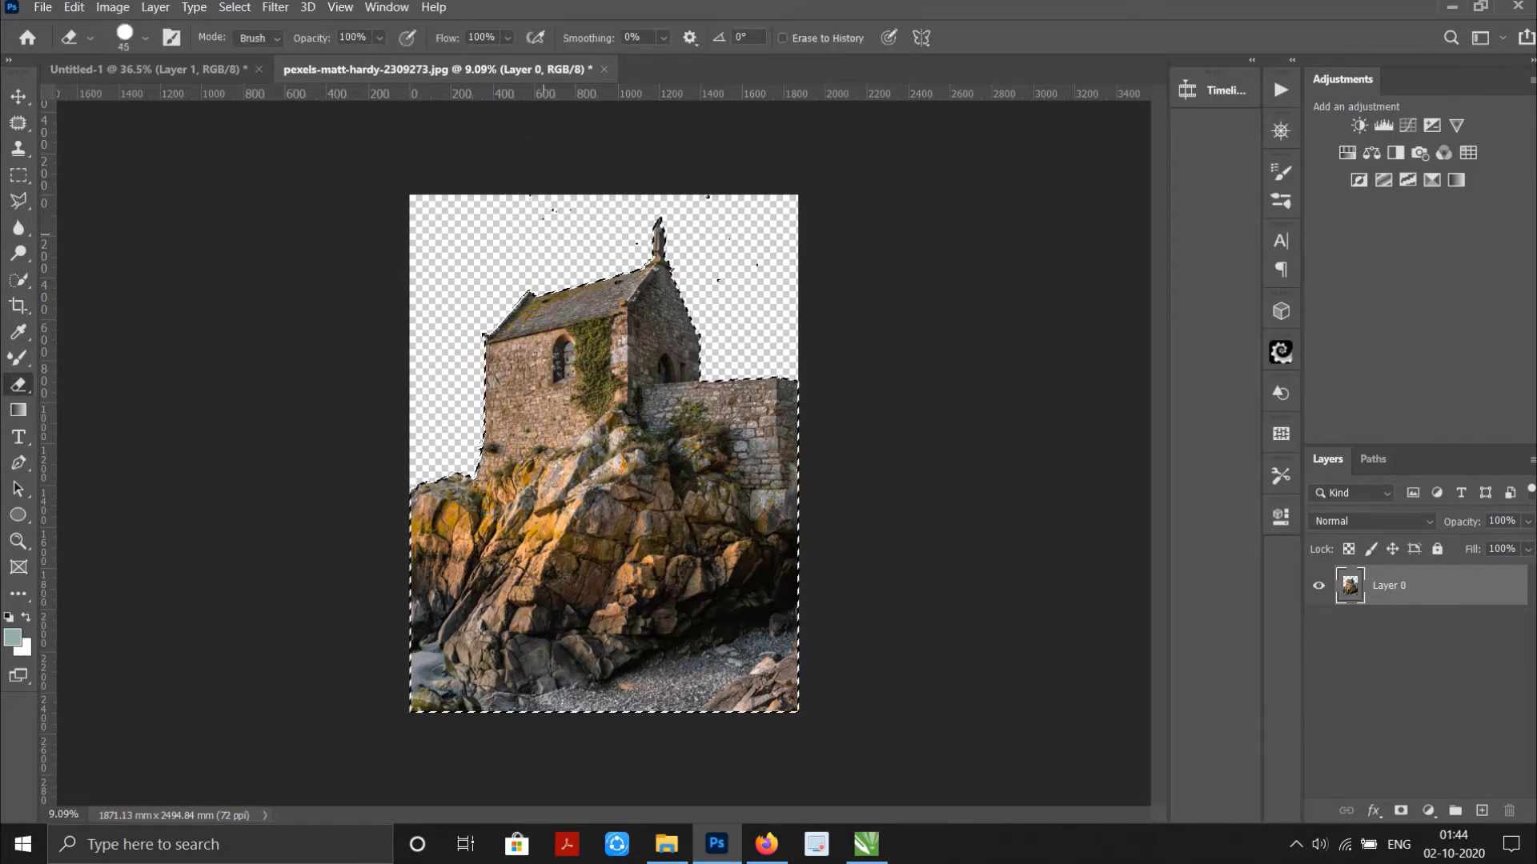
key(bracketright)
key(bracketright)
key(bracketright)
key(ctrl+d)
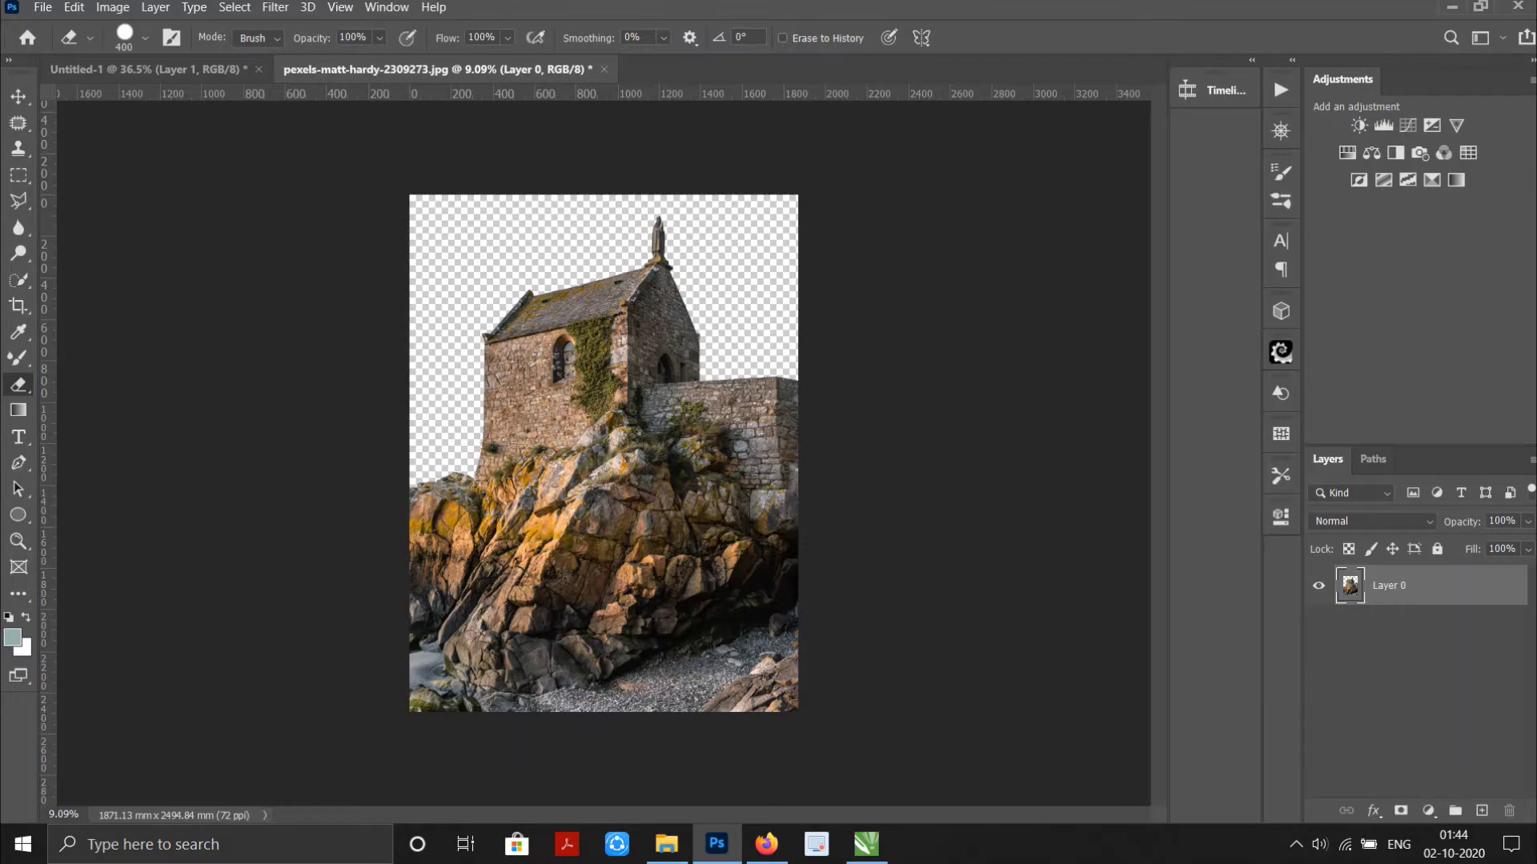
Drag the chapel cut-out into Untitled-1 and zoom out on the composition.
key(v)
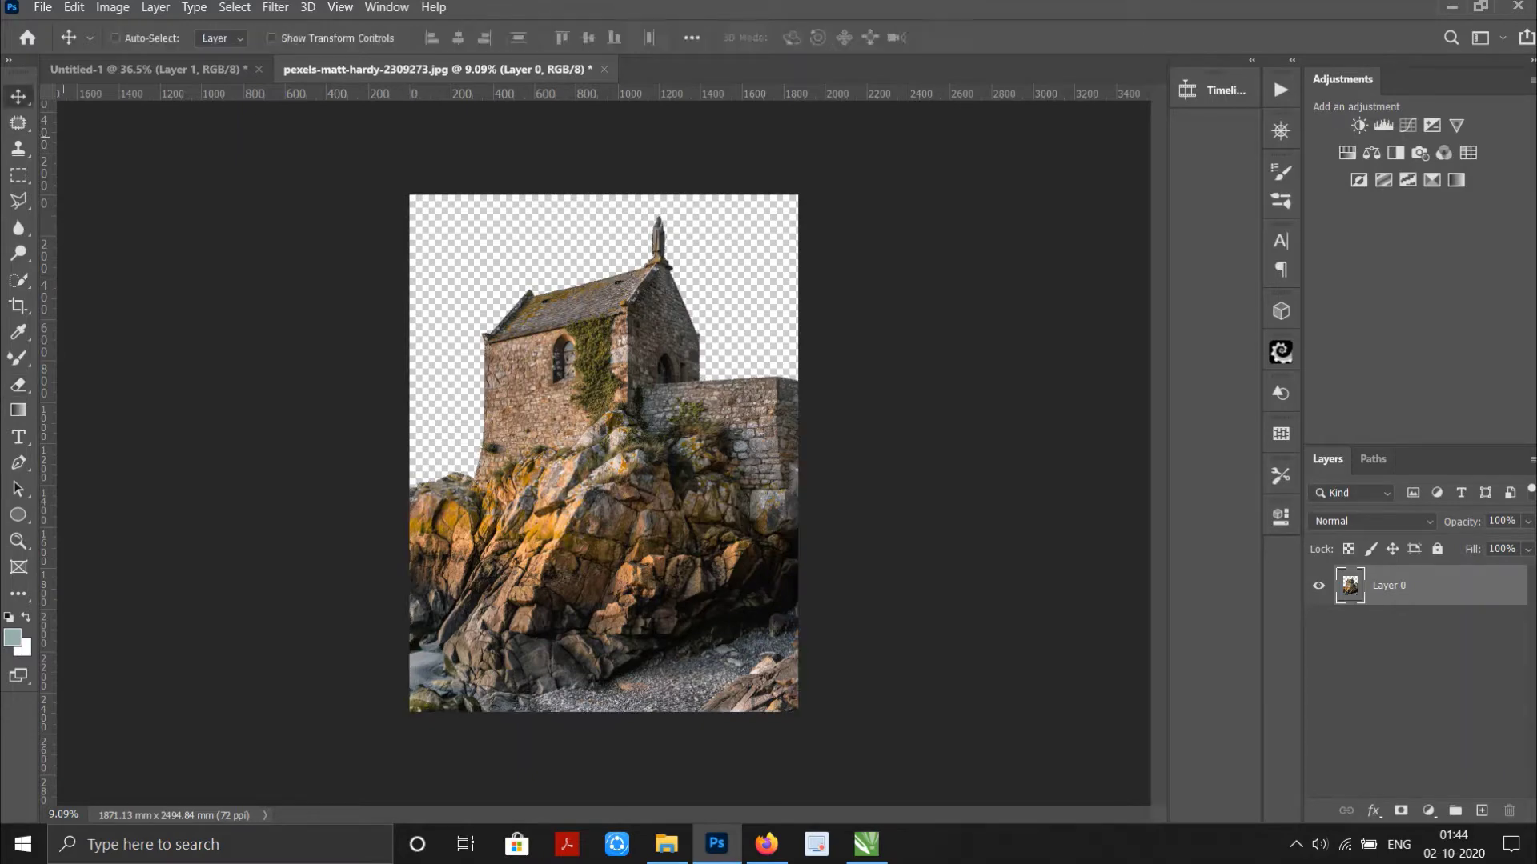
drag(600, 480, 148, 69)
key(ctrl+v)
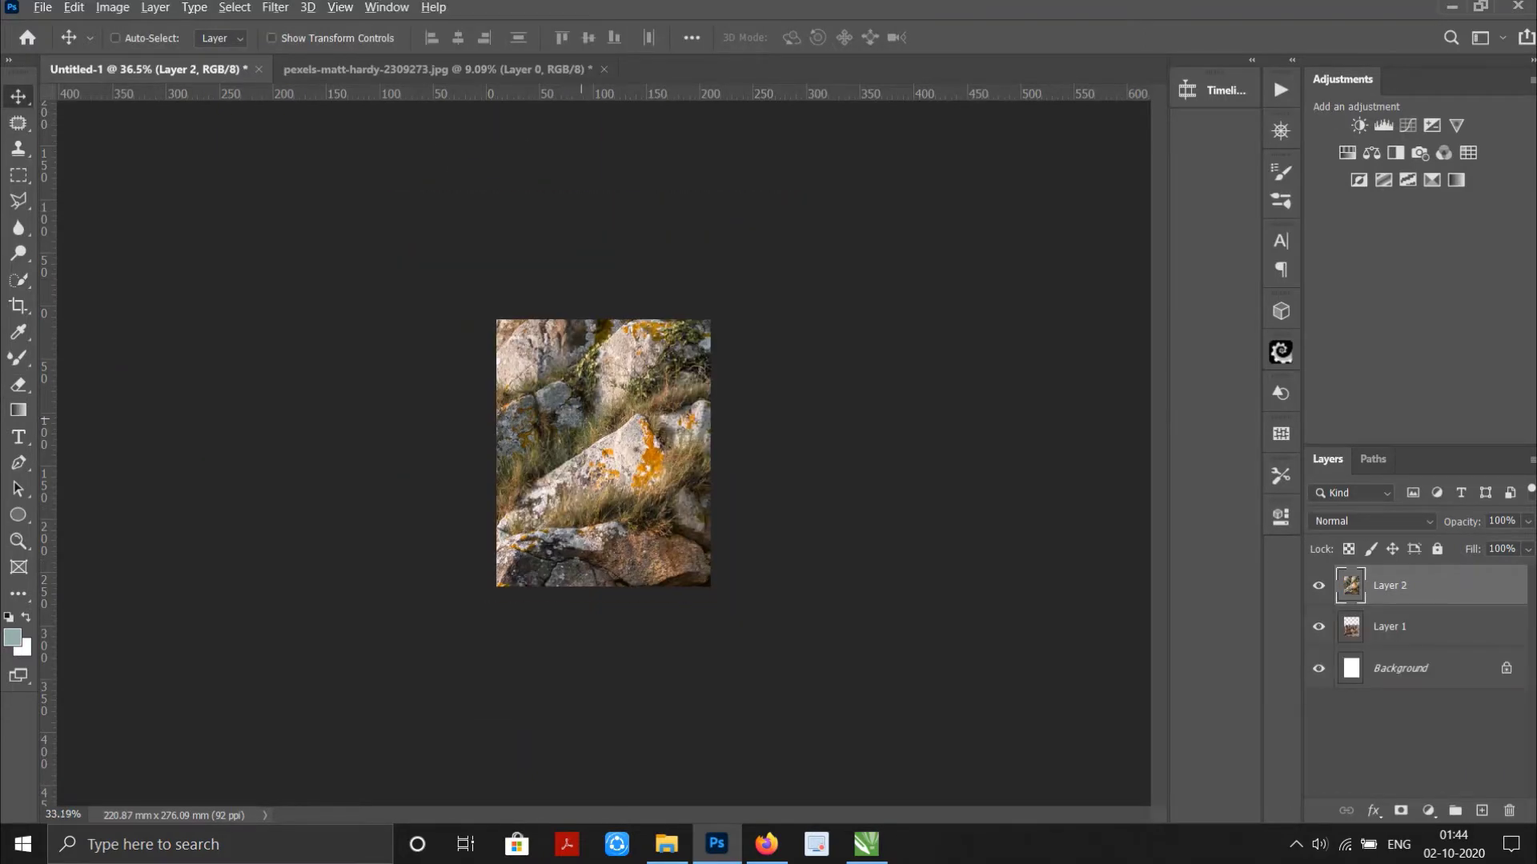
key(ctrl+minus)
Enlarge the chapel layer over the rocks, shift it right, and commit the transform.
key(ctrl+t)
key(ctrl+minus)
key(ctrl+minus)
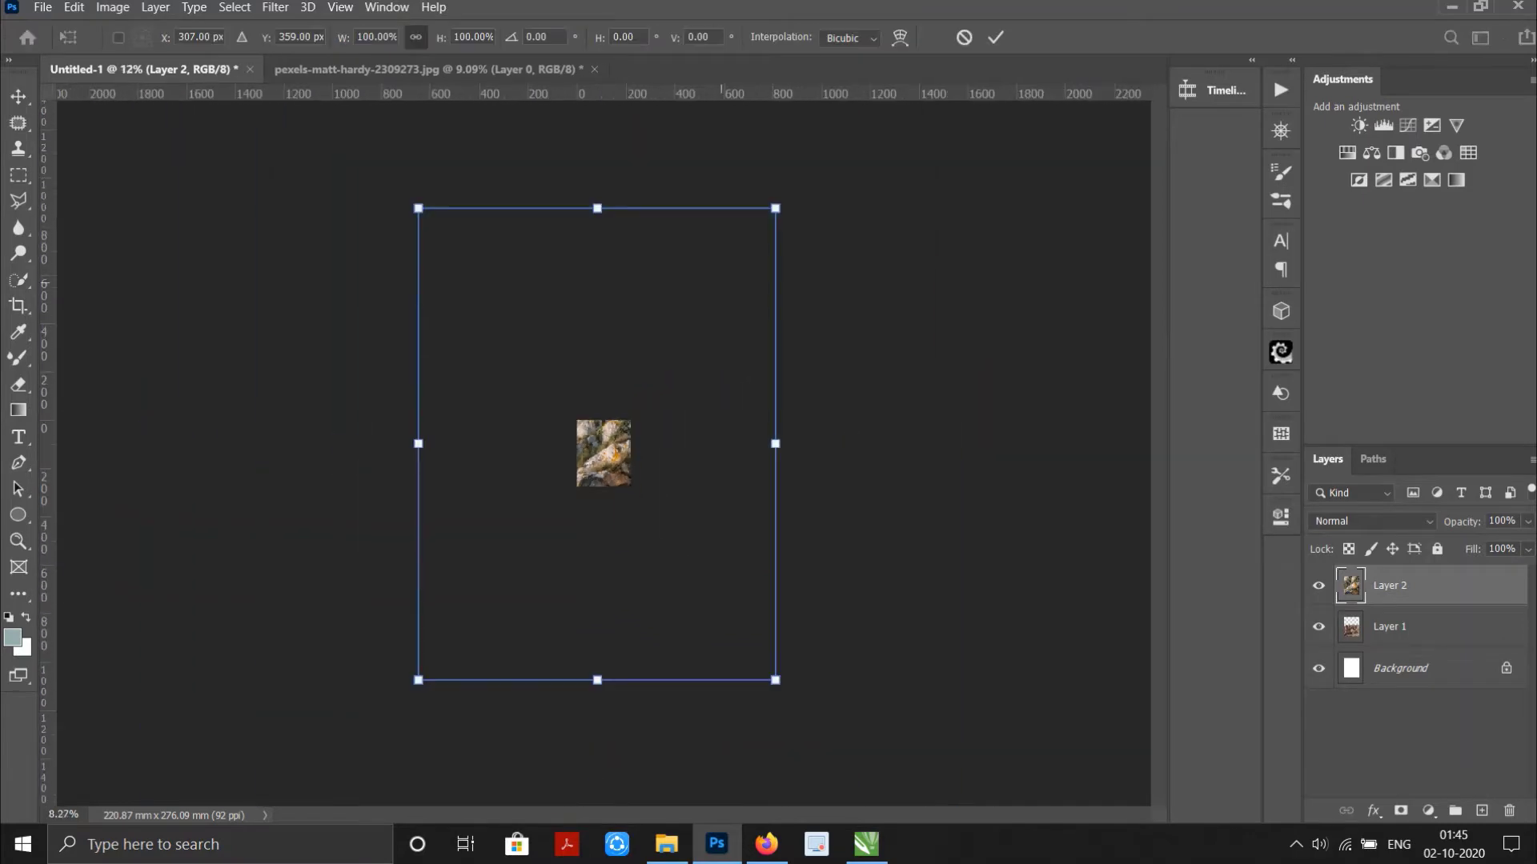
drag(774, 206, 633, 428)
key(ctrl+plus)
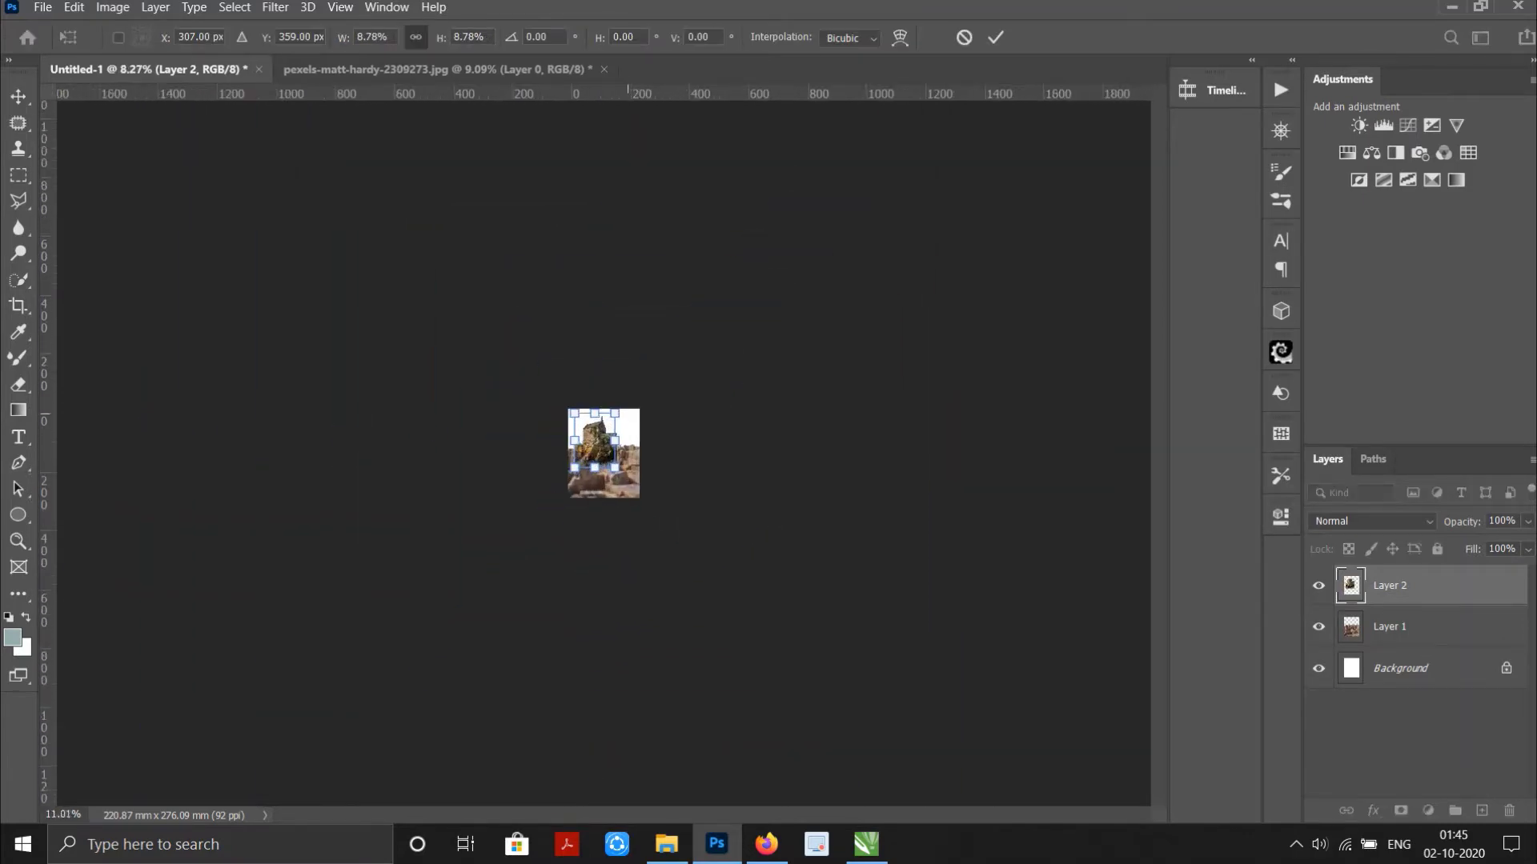
key(ctrl+plus)
key(ctrl+plus)
key(ctrl+plus)
key(ctrl+plus)
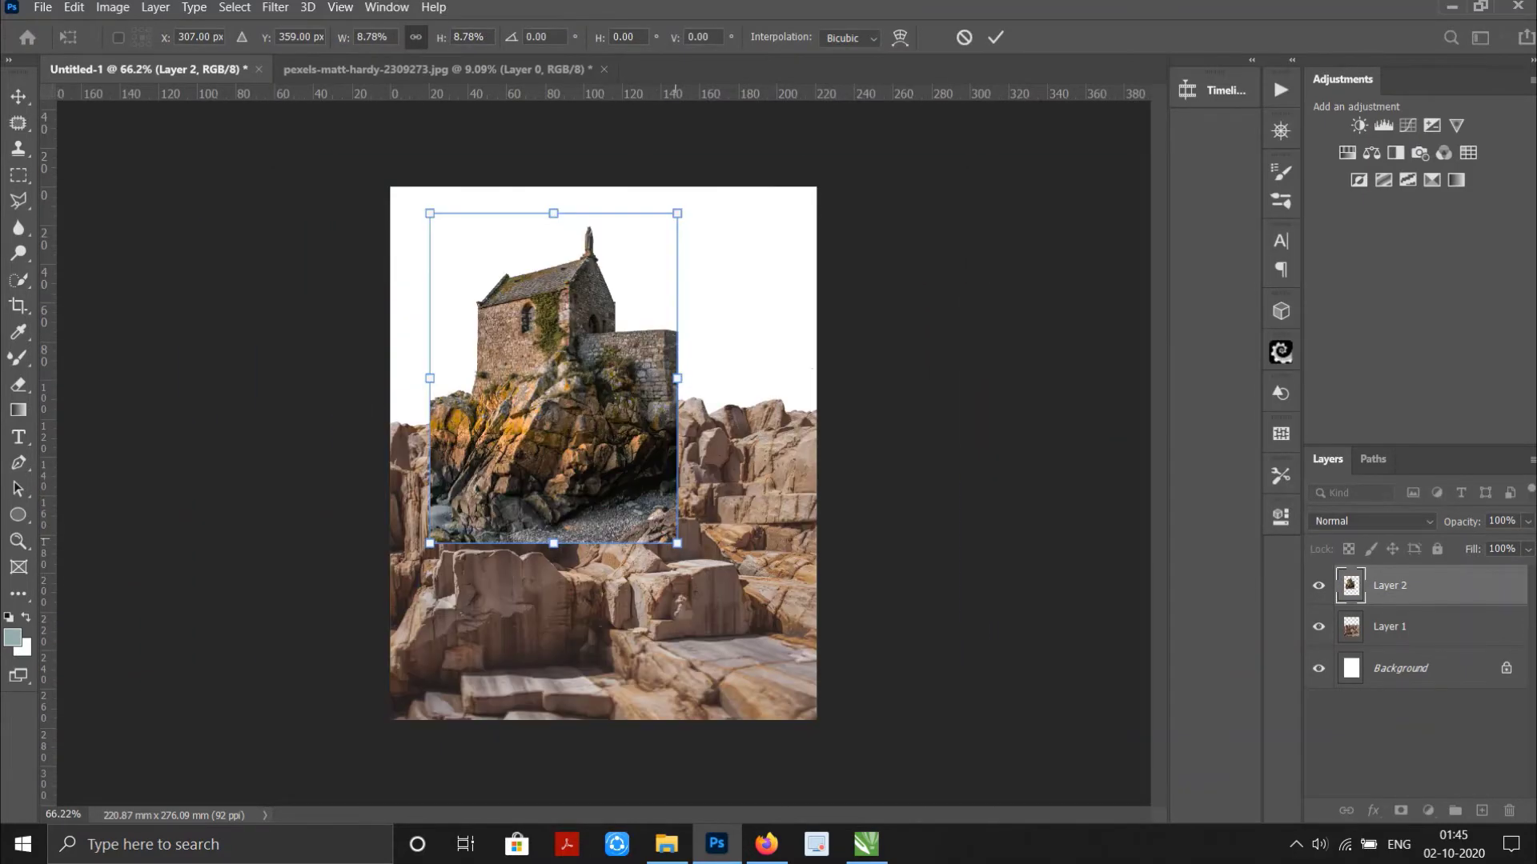
drag(677, 543, 811, 722)
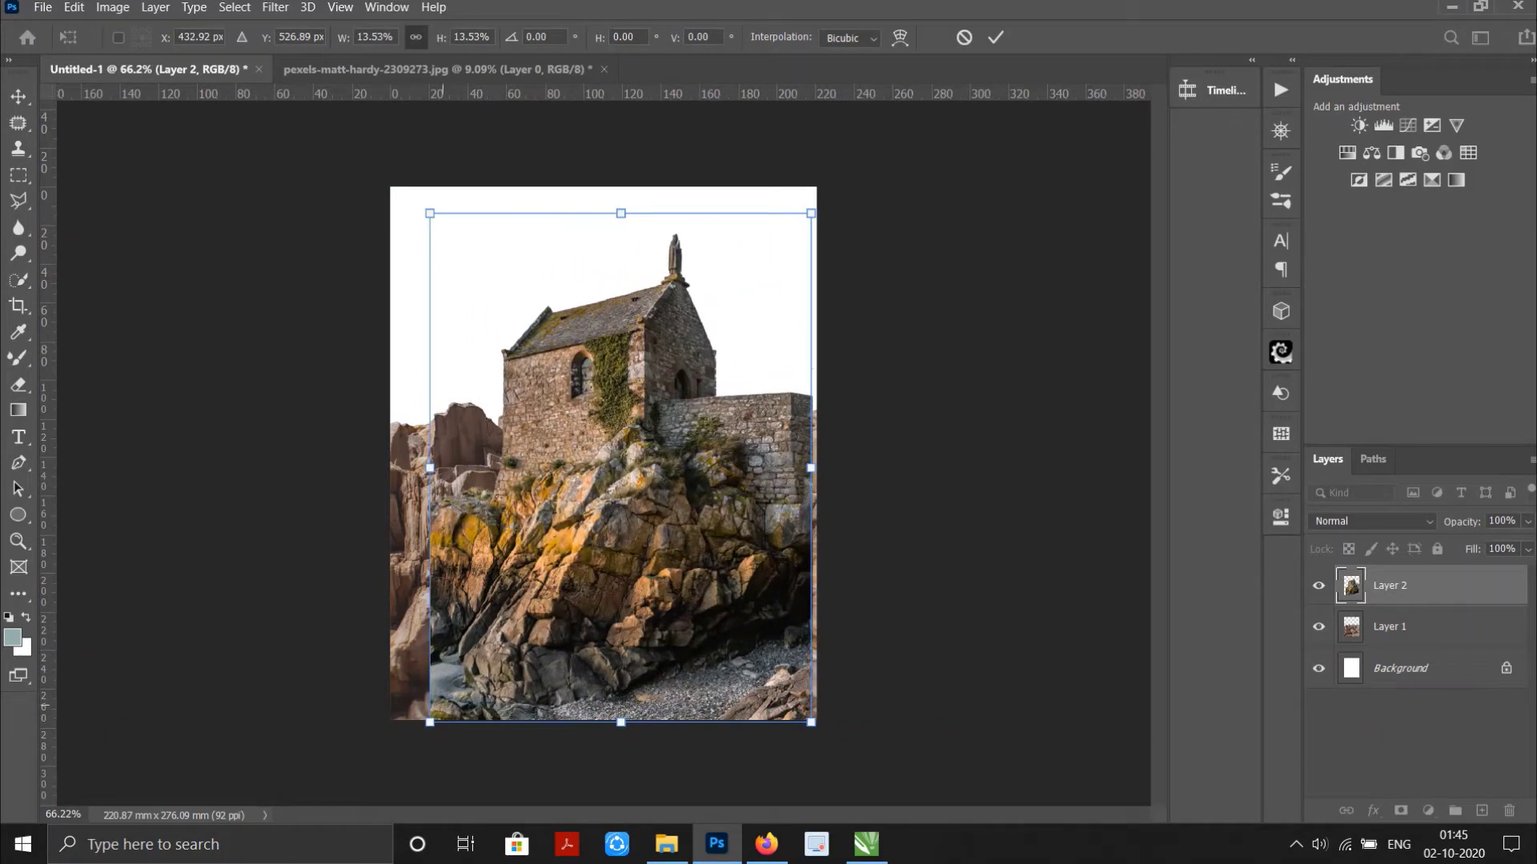
drag(578, 574, 560, 520)
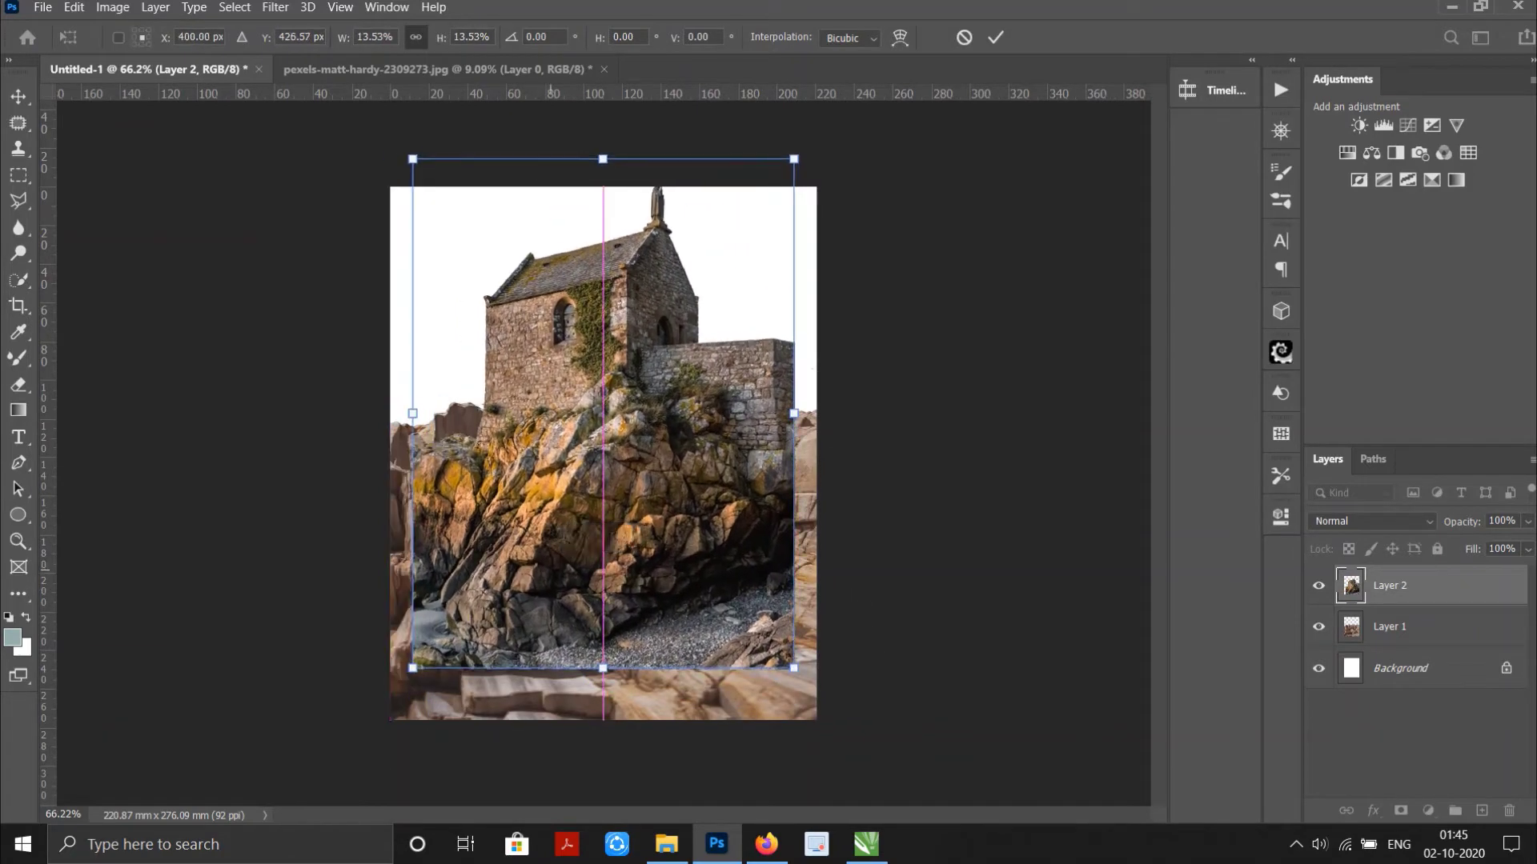
drag(793, 668, 816, 699)
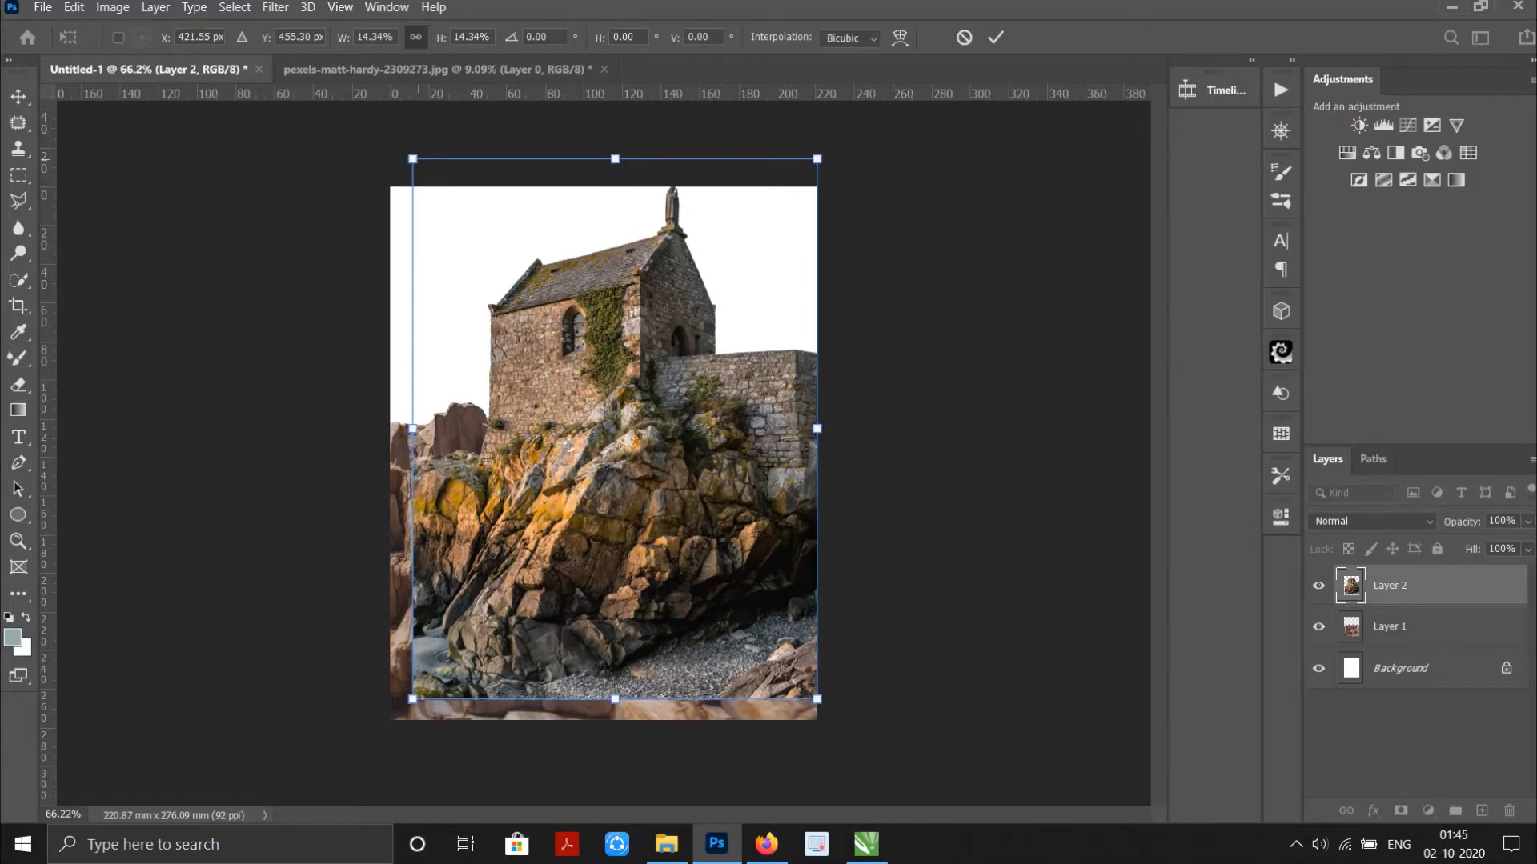
drag(412, 159, 448, 206)
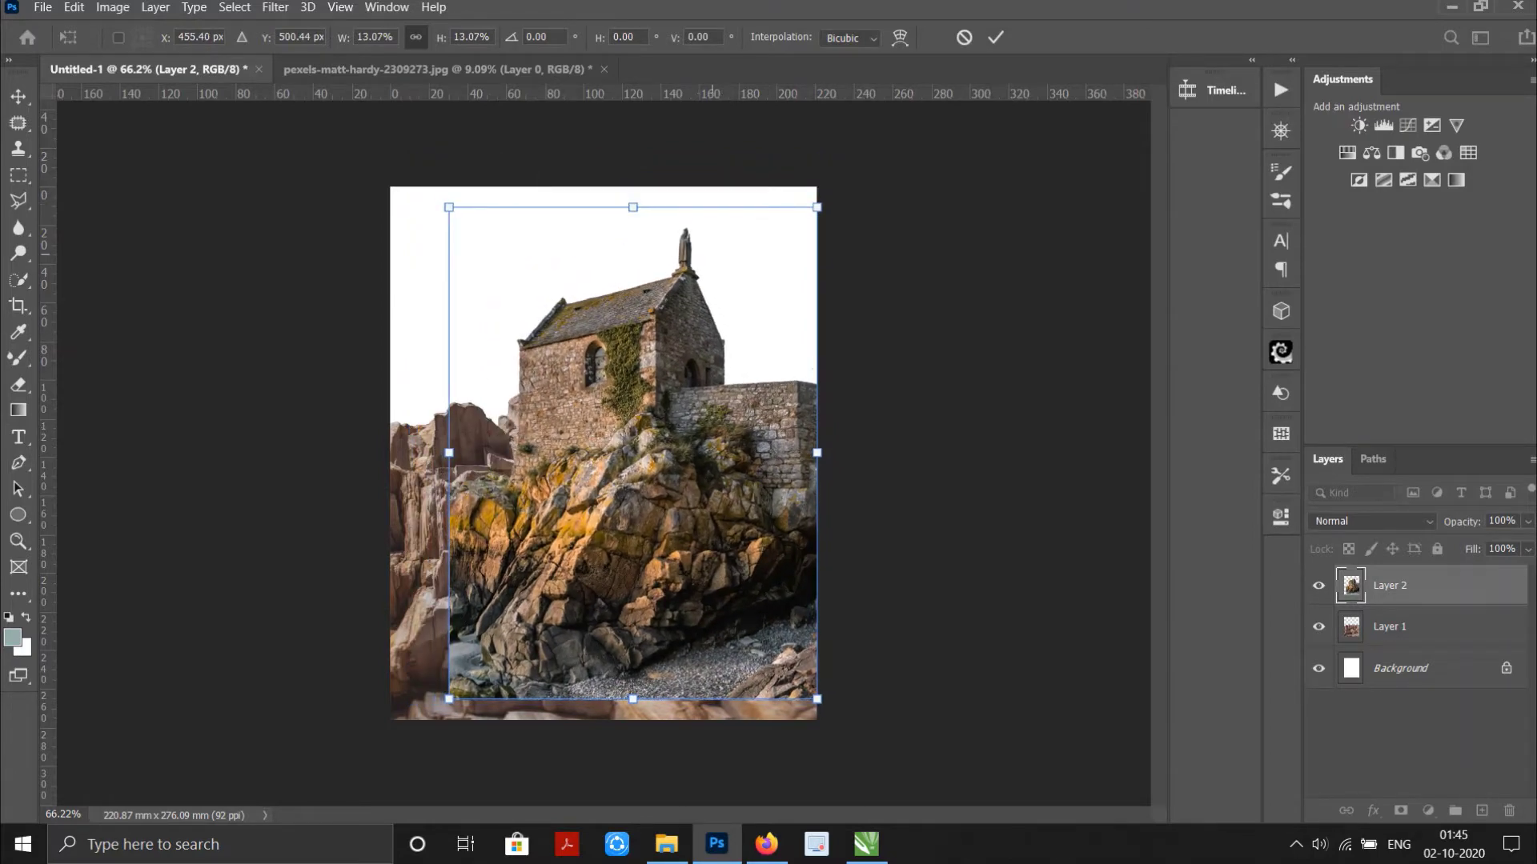
key(Return)
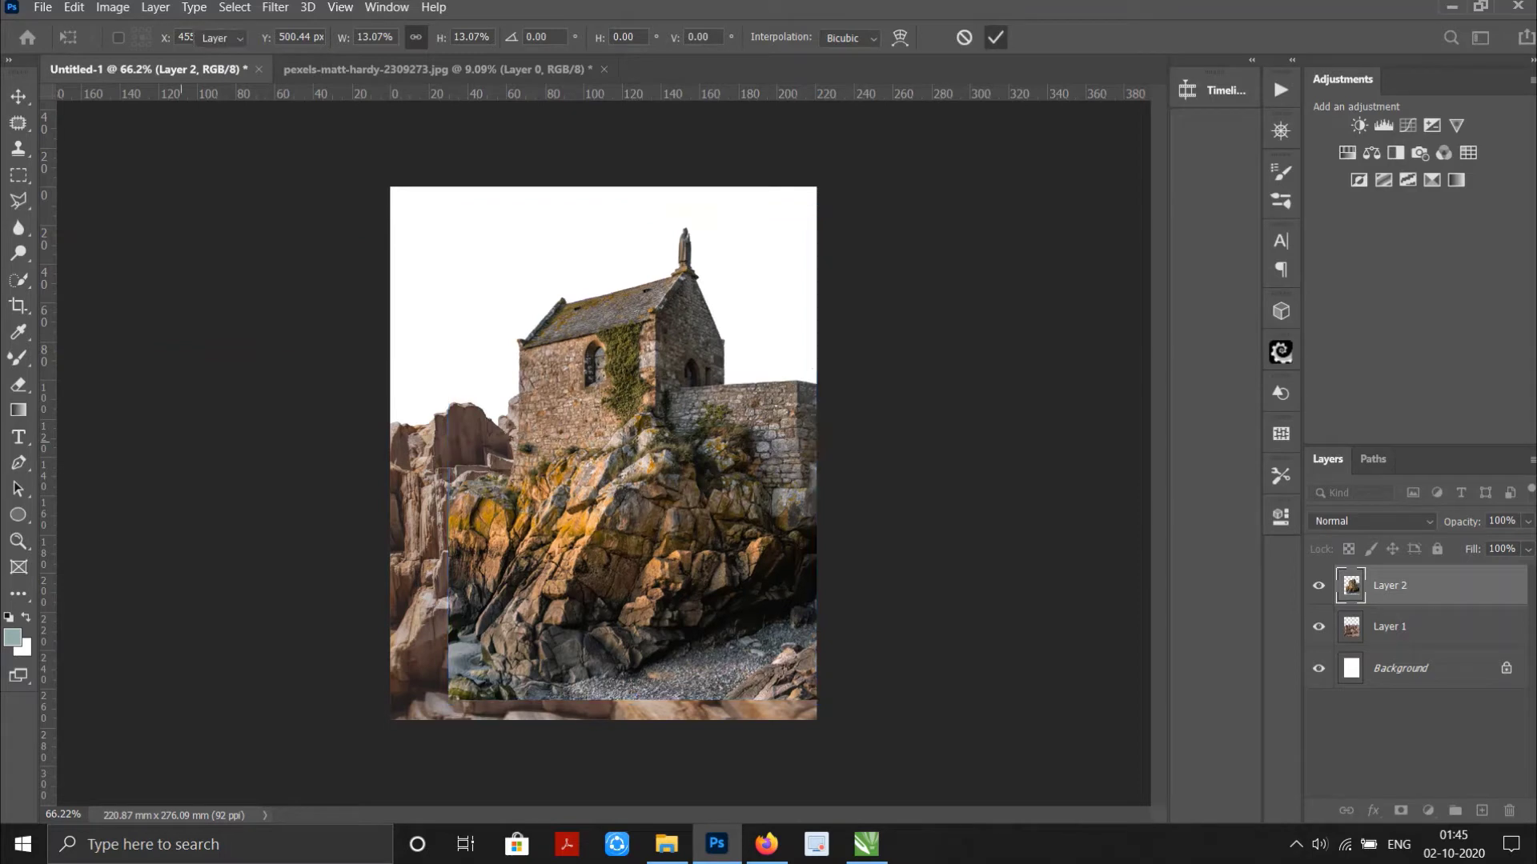
Paint black on the mask to hide the chapel photo's strip along the canvas bottom.
click(18, 358)
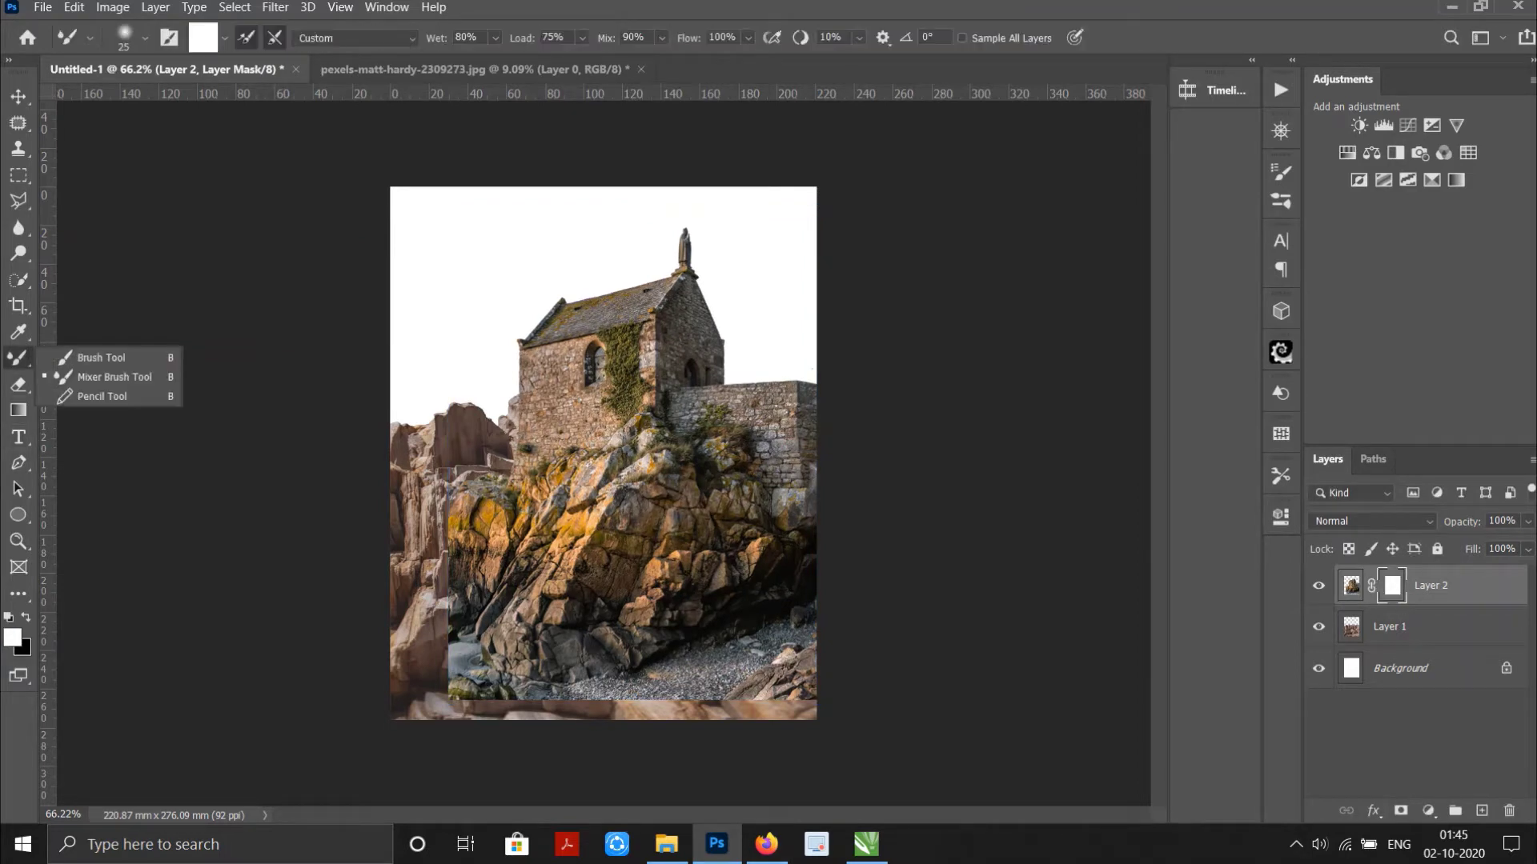
click(88, 353)
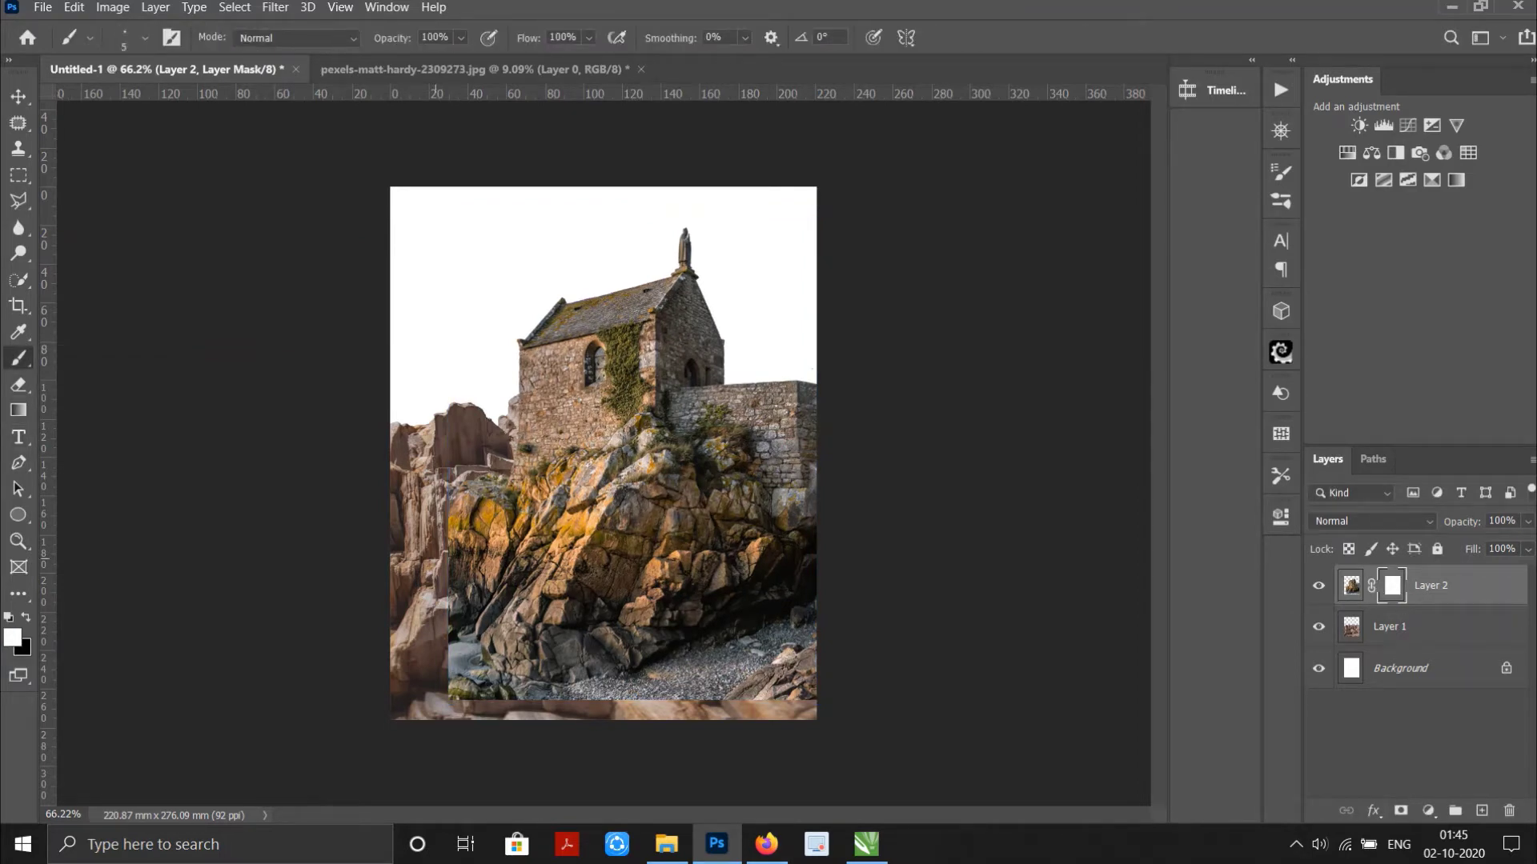
key(x)
mouse_move(460, 664)
mouse_down()
mouse_move(796, 648)
mouse_move(788, 560)
mouse_move(721, 464)
mouse_move(641, 444)
mouse_move(576, 488)
mouse_move(553, 480)
mouse_move(477, 512)
mouse_move(492, 481)
mouse_move(468, 552)
mouse_move(560, 577)
mouse_move(633, 488)
mouse_move(712, 496)
mouse_move(696, 545)
mouse_move(609, 608)
mouse_move(640, 641)
mouse_move(752, 576)
mouse_move(769, 600)
mouse_move(656, 640)
mouse_move(760, 616)
mouse_up()
scroll(565, 459, up, 2)
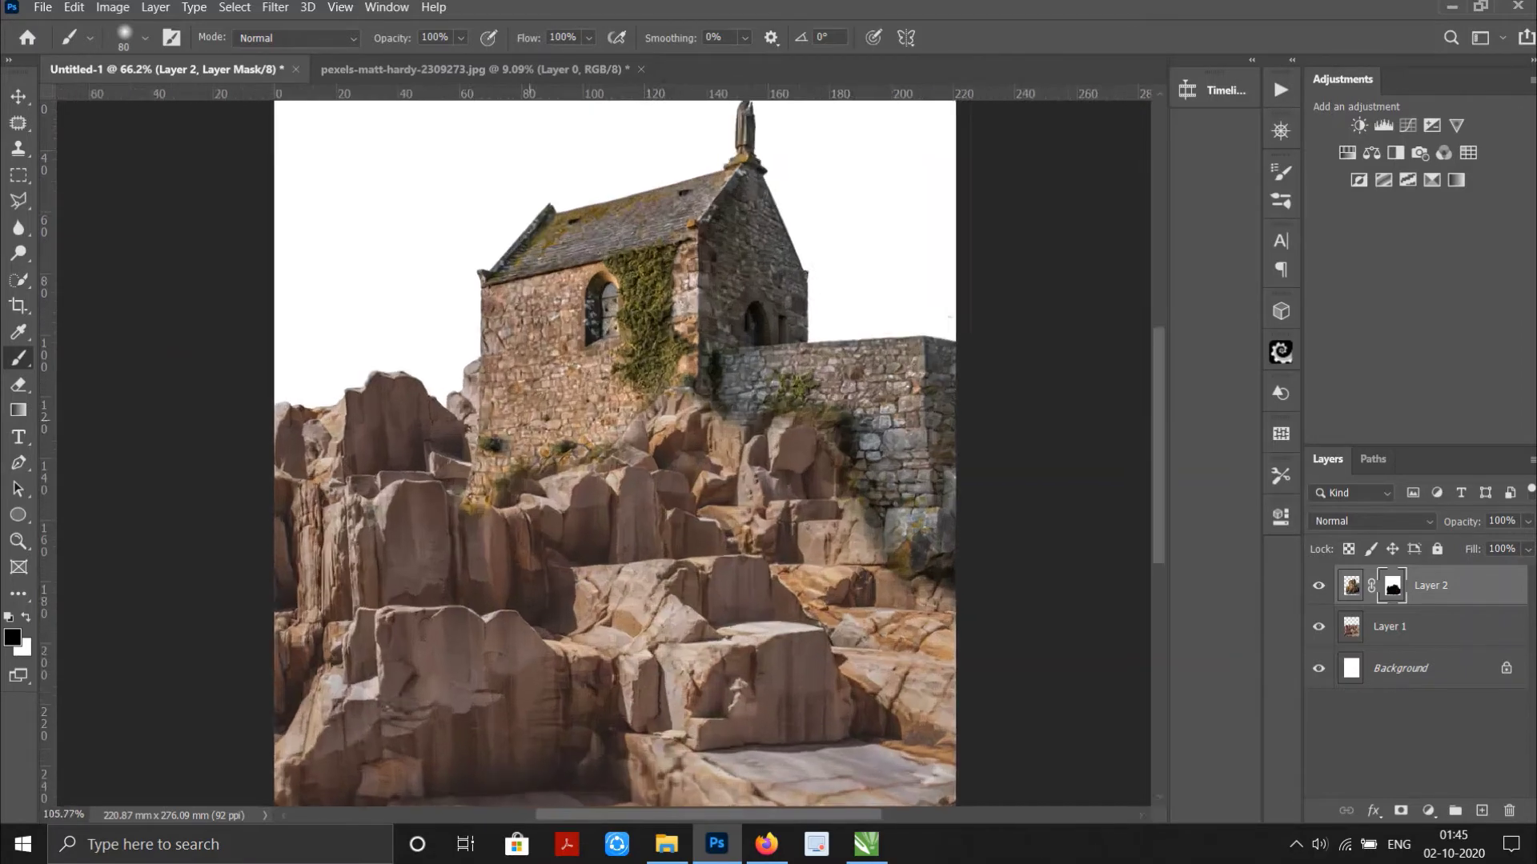
scroll(565, 460, up, 3)
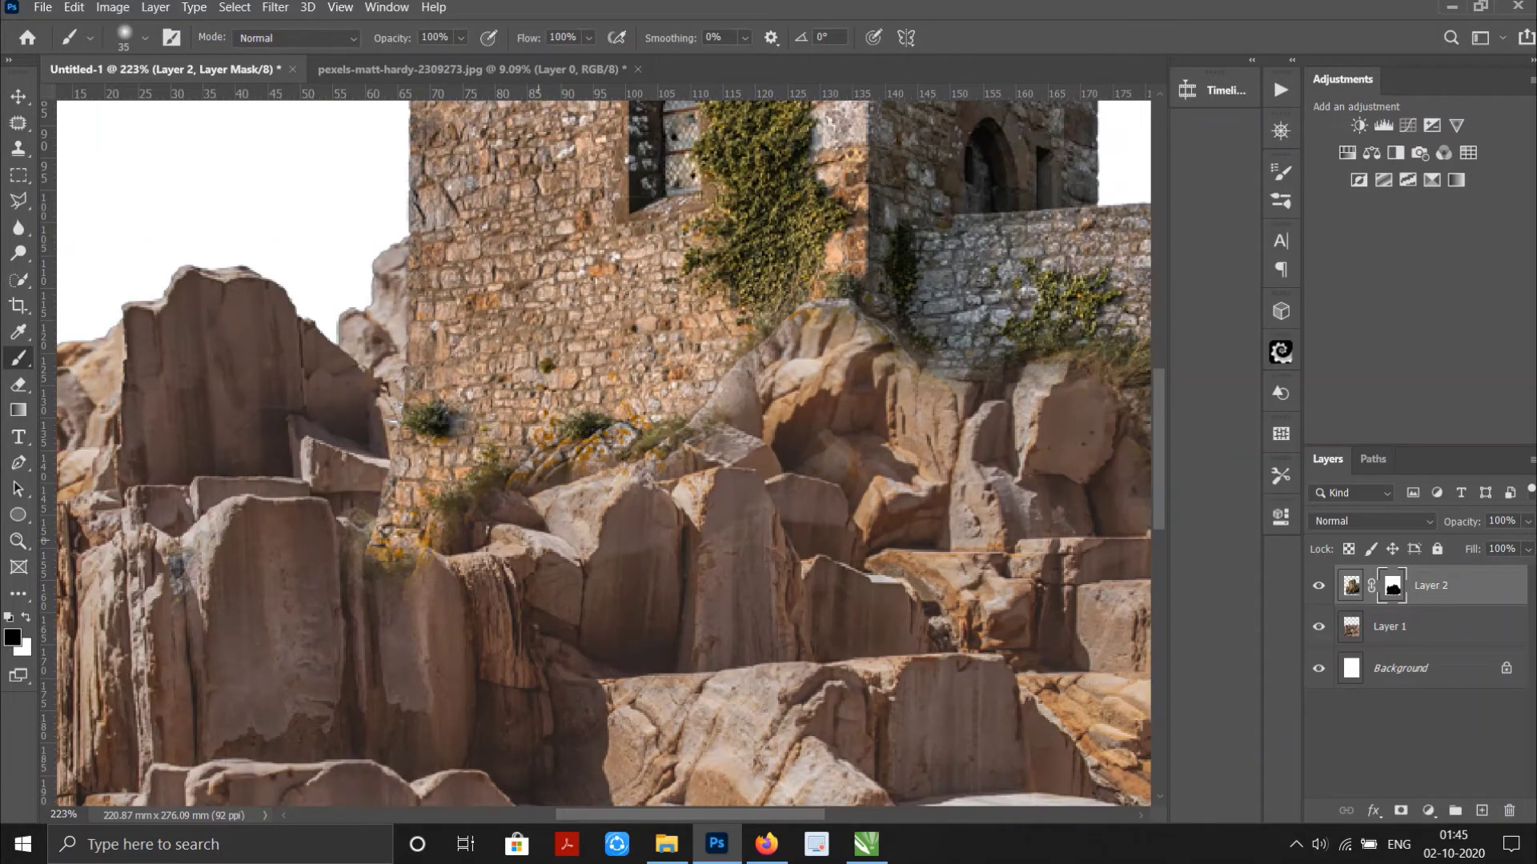
With a smaller brush, mask the lichen, grass and dark rock around the chapel's base.
key(bracketleft)
mouse_move(636, 463)
mouse_down()
mouse_move(625, 424)
mouse_move(585, 444)
mouse_move(601, 464)
mouse_up()
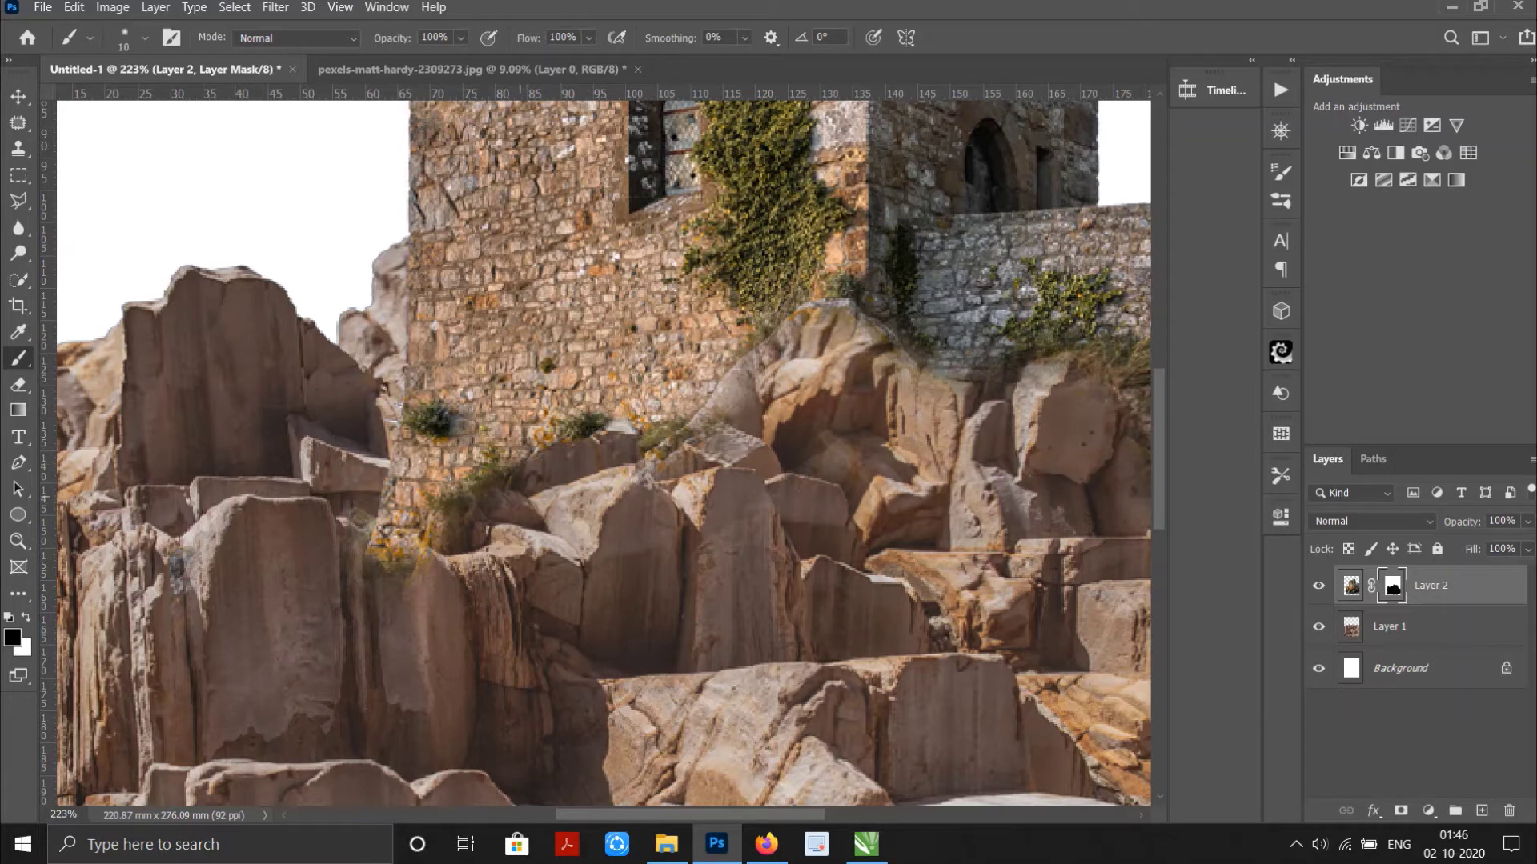
mouse_move(432, 556)
mouse_down()
mouse_move(436, 508)
mouse_move(480, 492)
mouse_up()
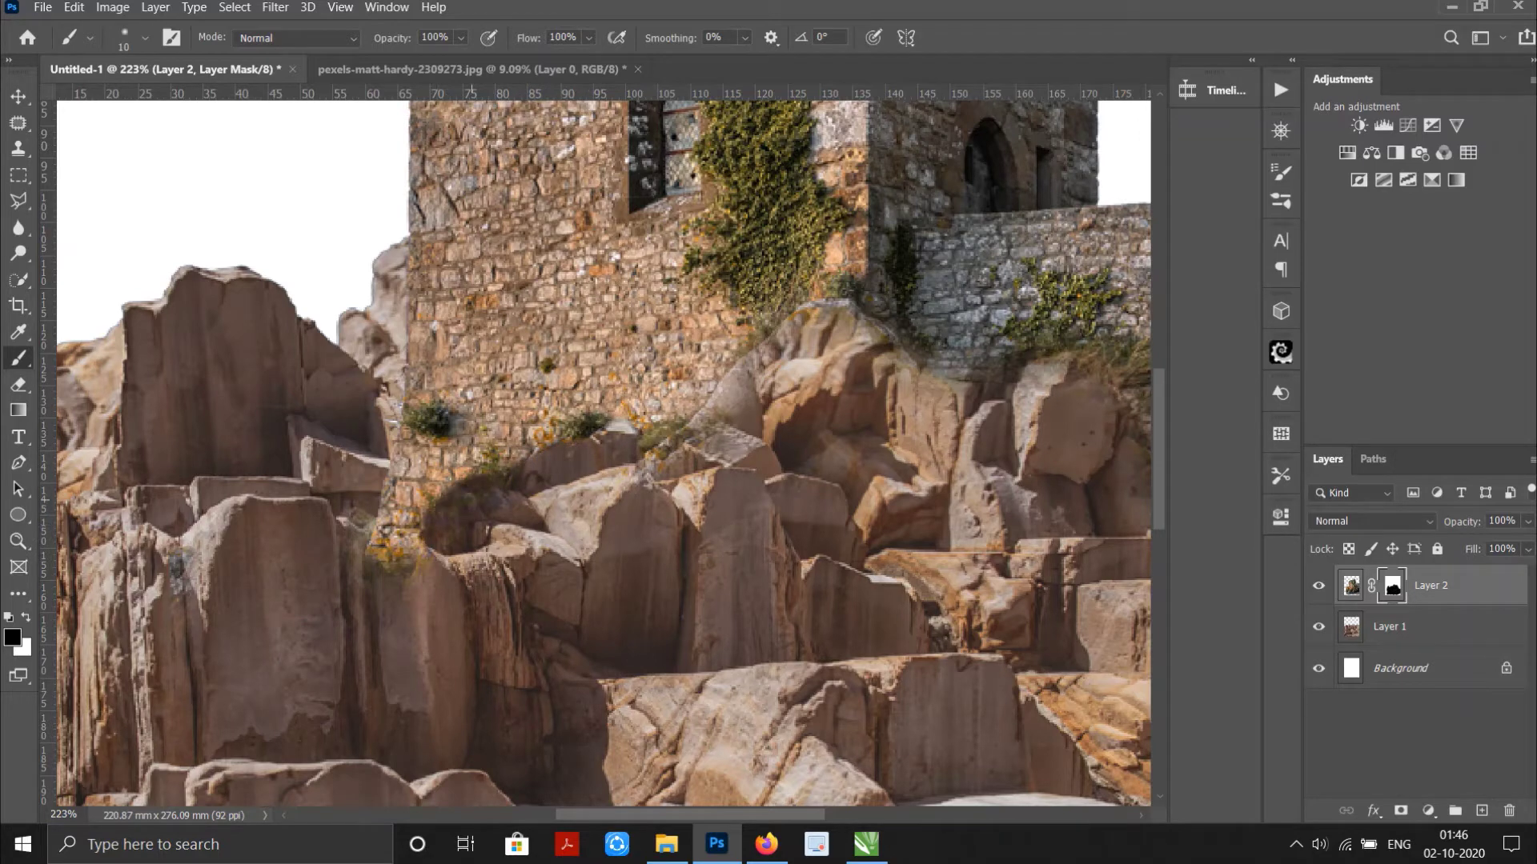
drag(392, 552, 419, 536)
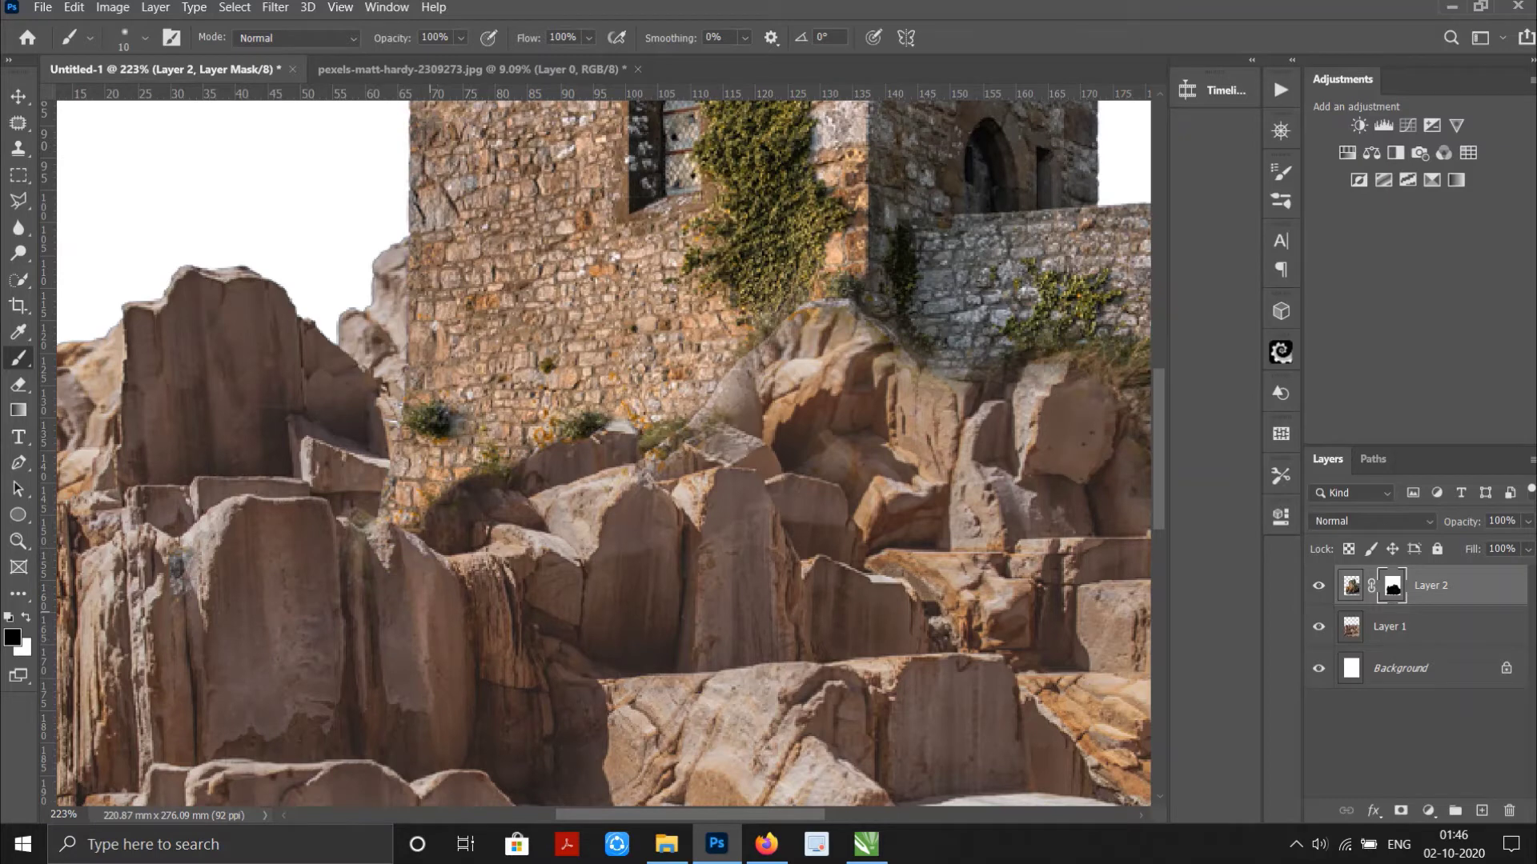
mouse_move(907, 364)
mouse_down()
mouse_move(929, 364)
mouse_move(888, 337)
mouse_move(863, 342)
mouse_up()
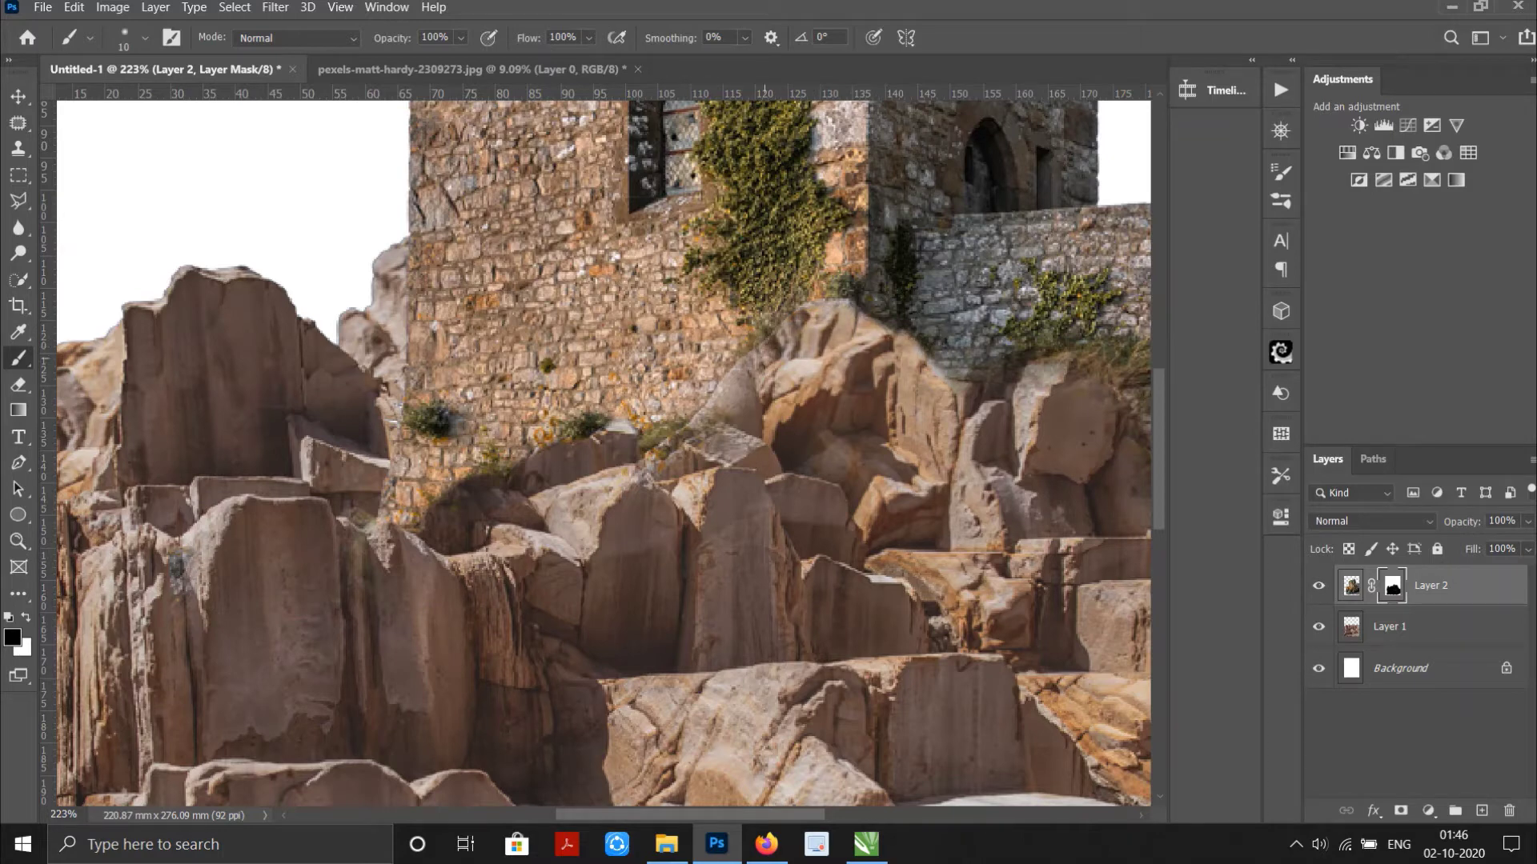
drag(741, 373, 653, 469)
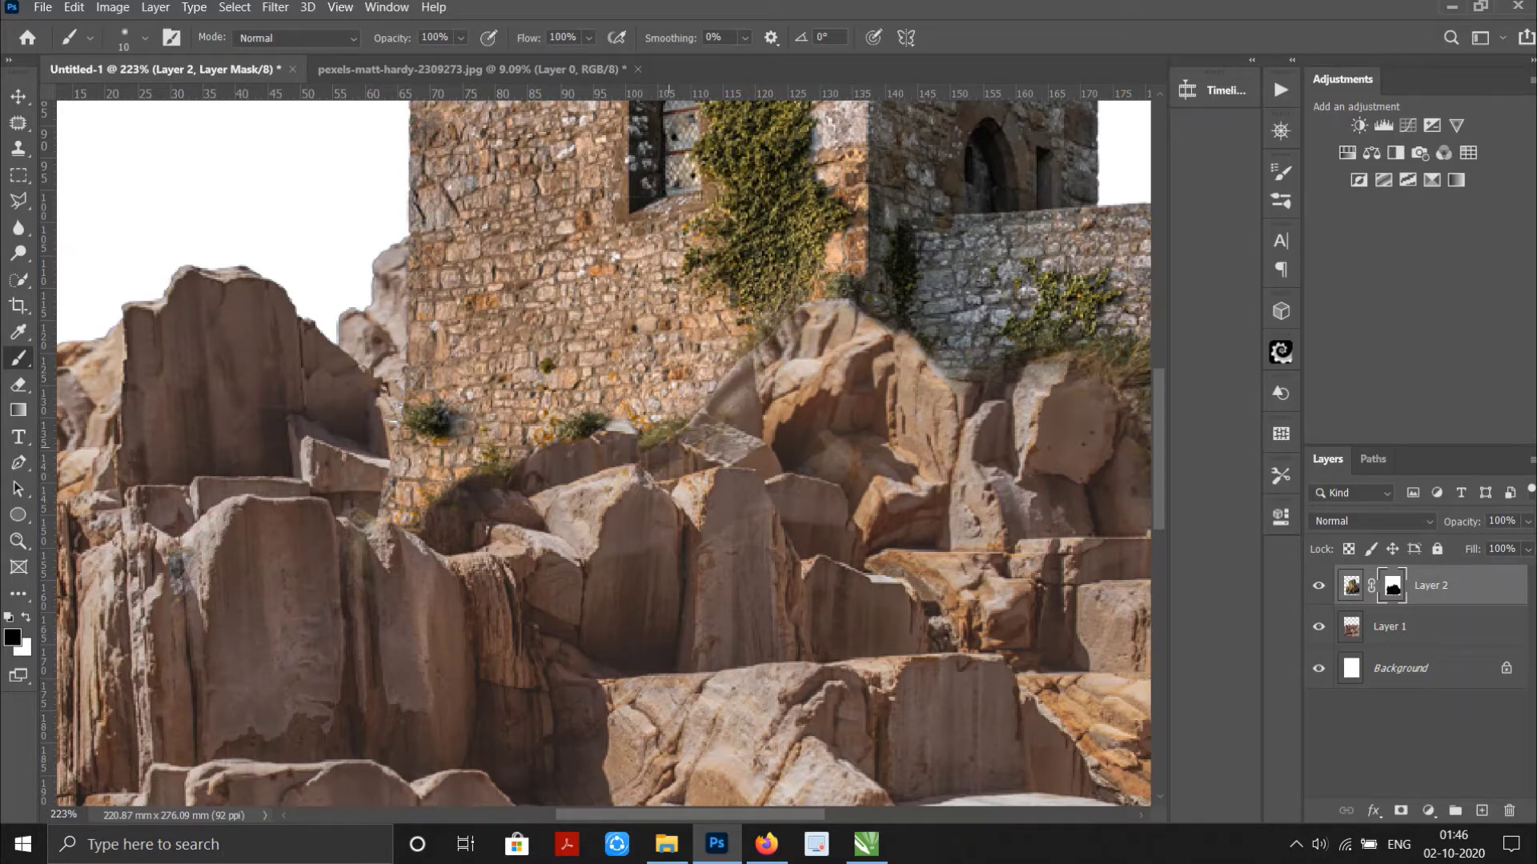
drag(728, 384, 680, 472)
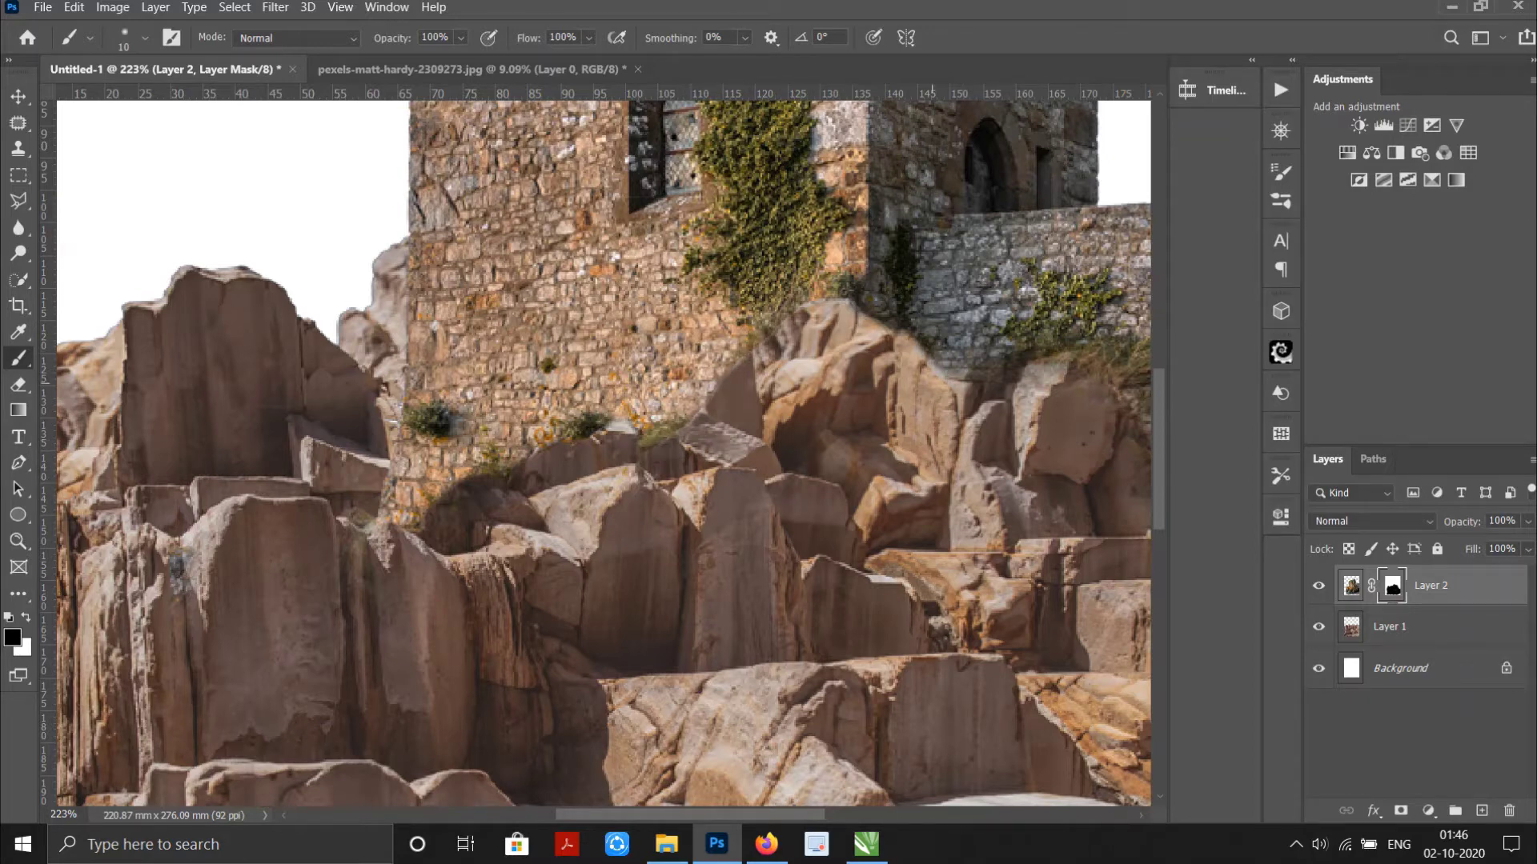
scroll(785, 376, right, 5)
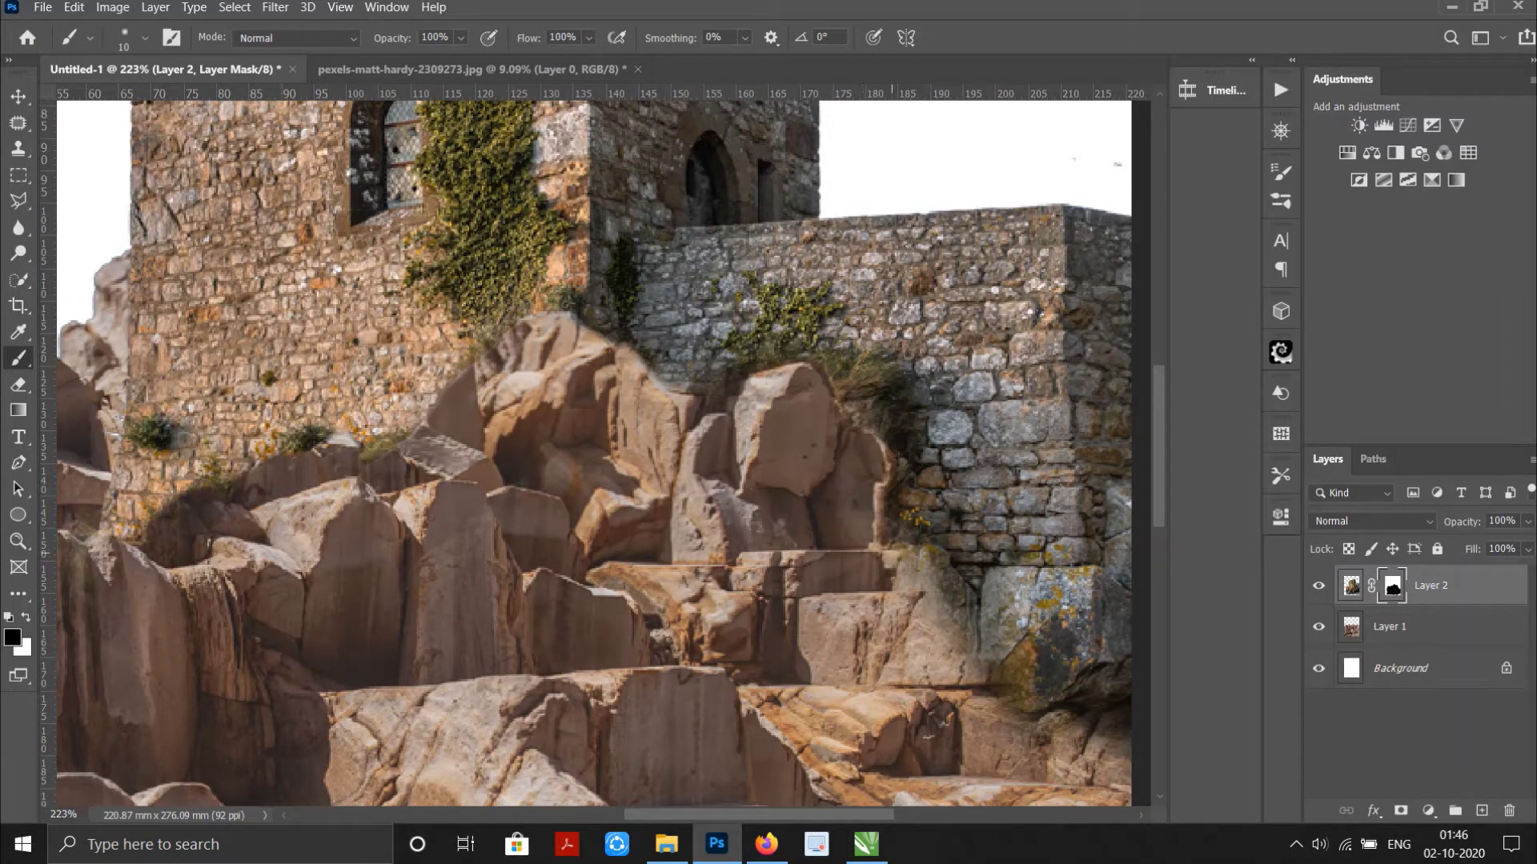
mouse_move(896, 549)
mouse_down()
mouse_move(938, 576)
mouse_move(952, 610)
mouse_move(928, 620)
mouse_move(913, 572)
mouse_move(975, 644)
mouse_move(956, 662)
mouse_move(973, 681)
mouse_move(1120, 728)
mouse_move(1117, 772)
mouse_move(1006, 732)
mouse_up()
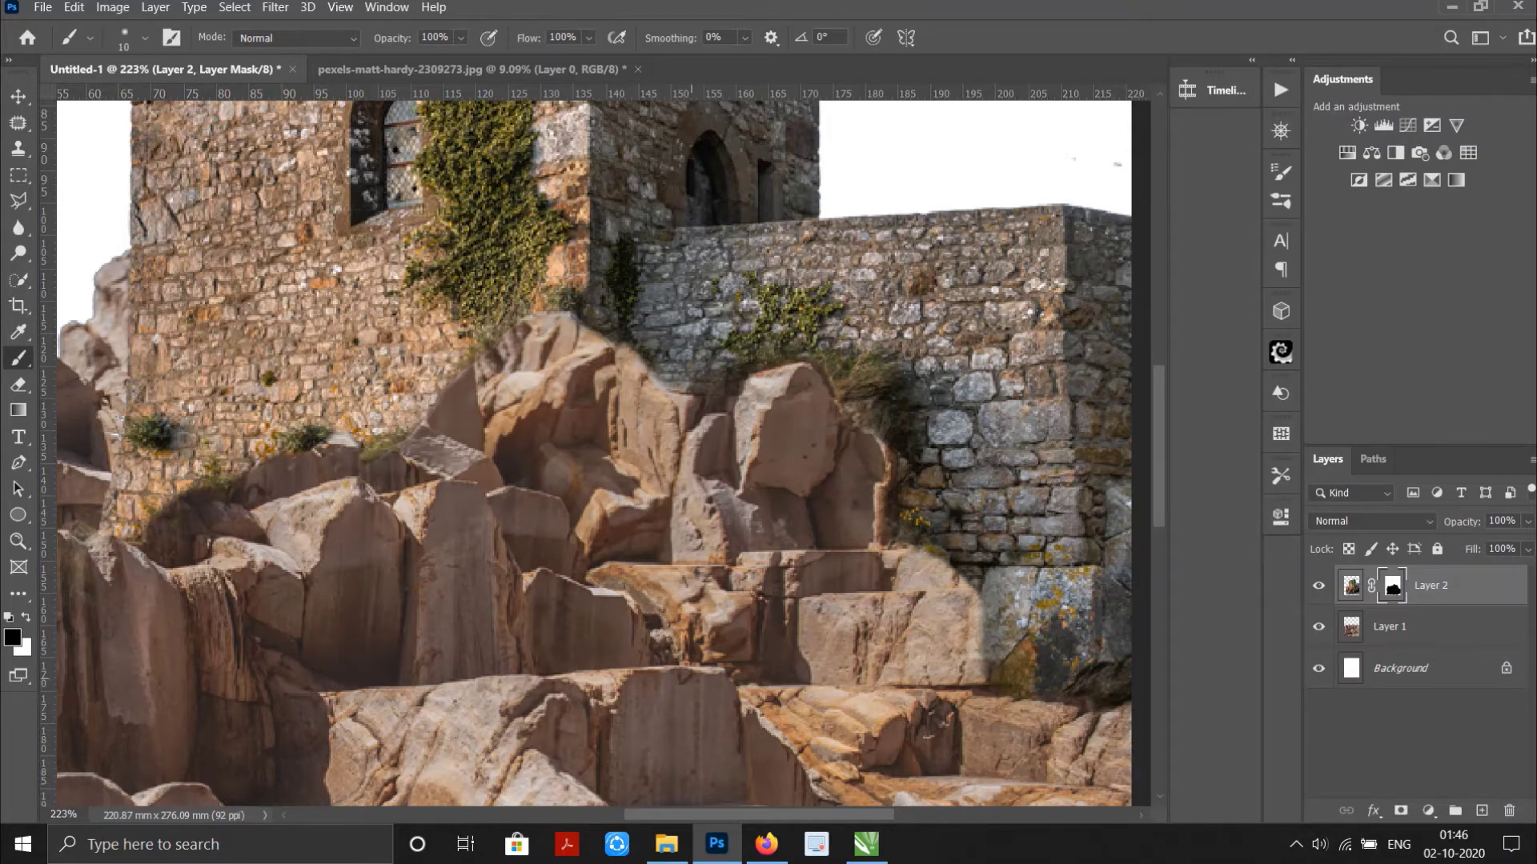
scroll(592, 452, down, 4)
scroll(593, 452, up, 3)
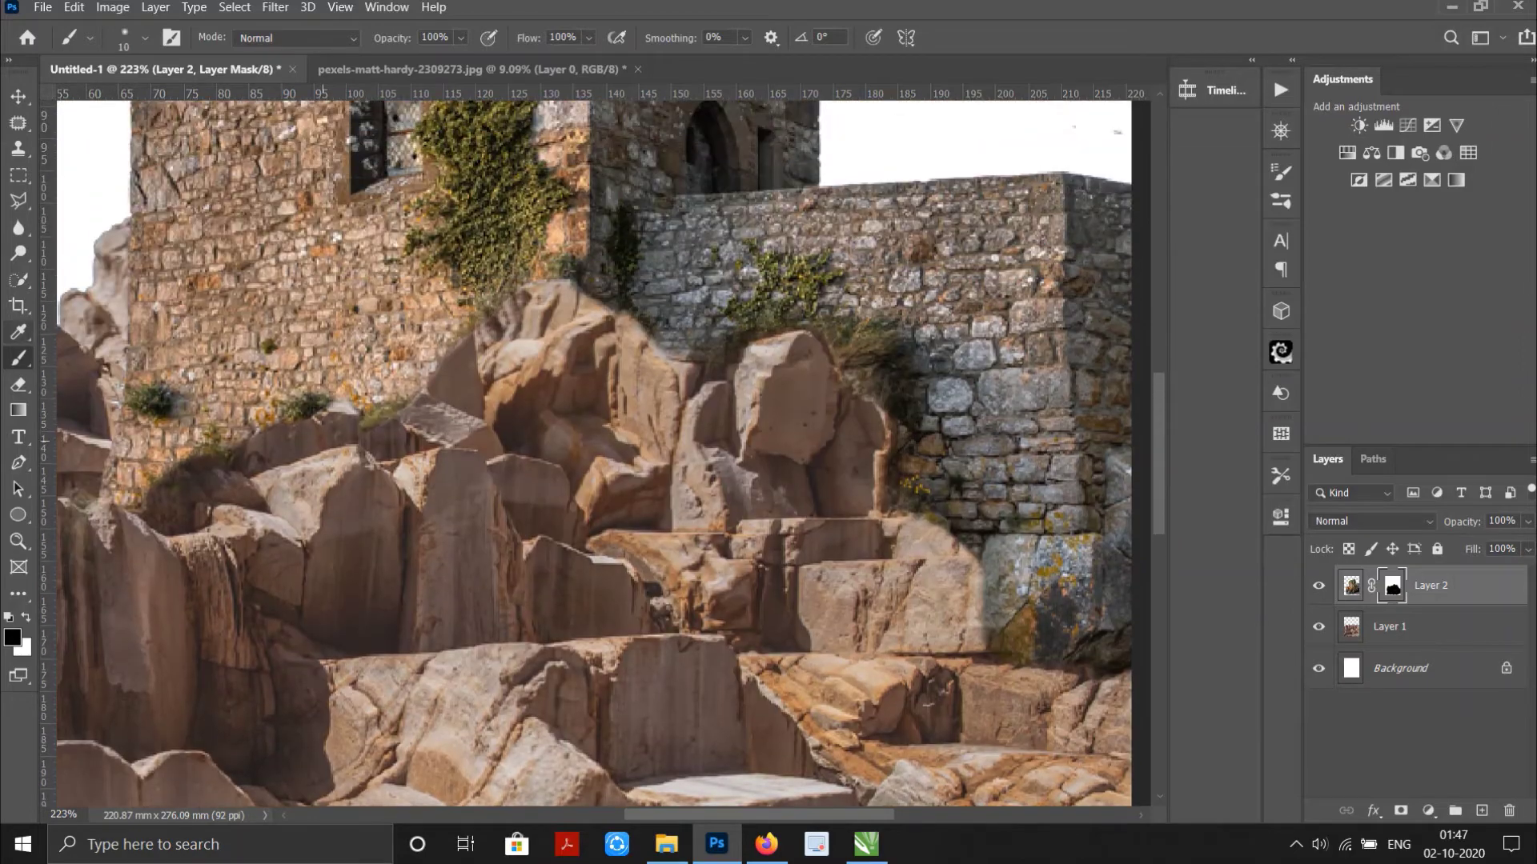
scroll(160, 472, up, 3)
Paint white on the mask to restore plants and yellow flowers at the wall base.
key(x)
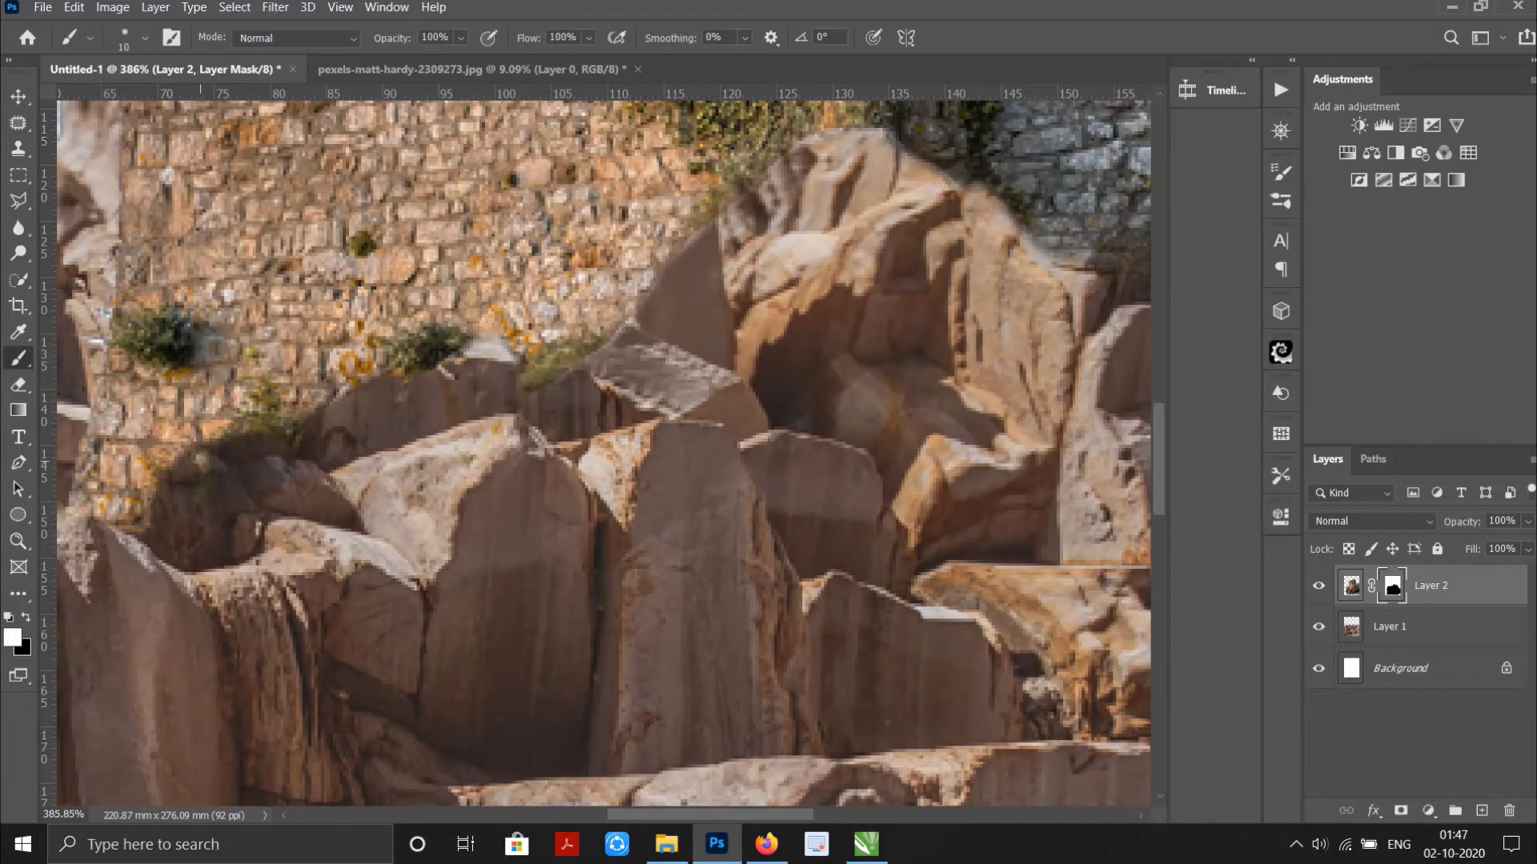
mouse_move(160, 496)
mouse_down()
mouse_move(256, 436)
mouse_move(296, 452)
mouse_move(172, 536)
mouse_move(232, 548)
mouse_move(172, 556)
mouse_move(137, 520)
mouse_up()
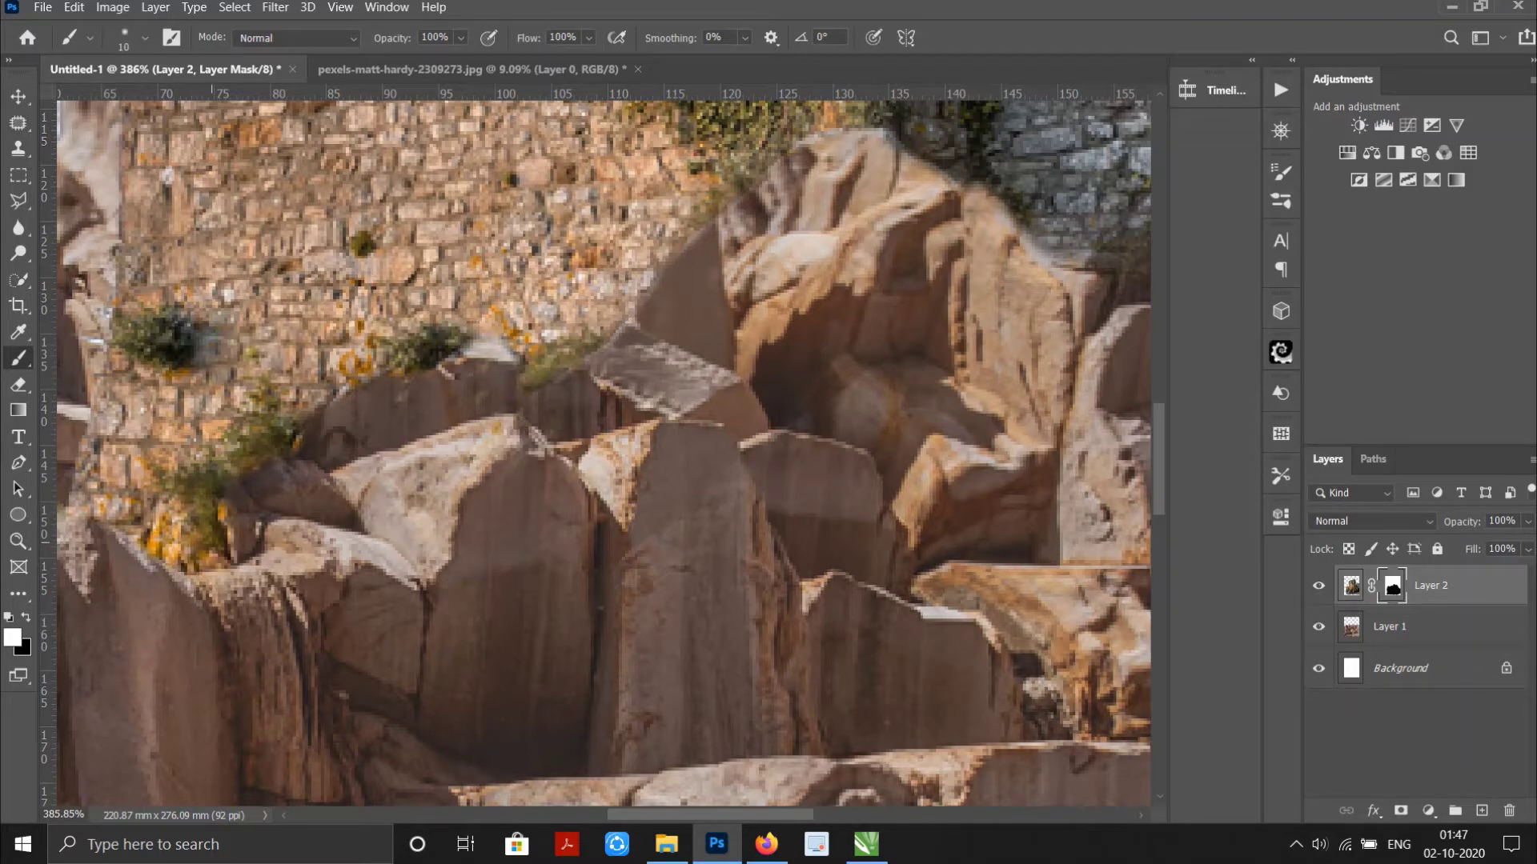
drag(224, 492, 392, 378)
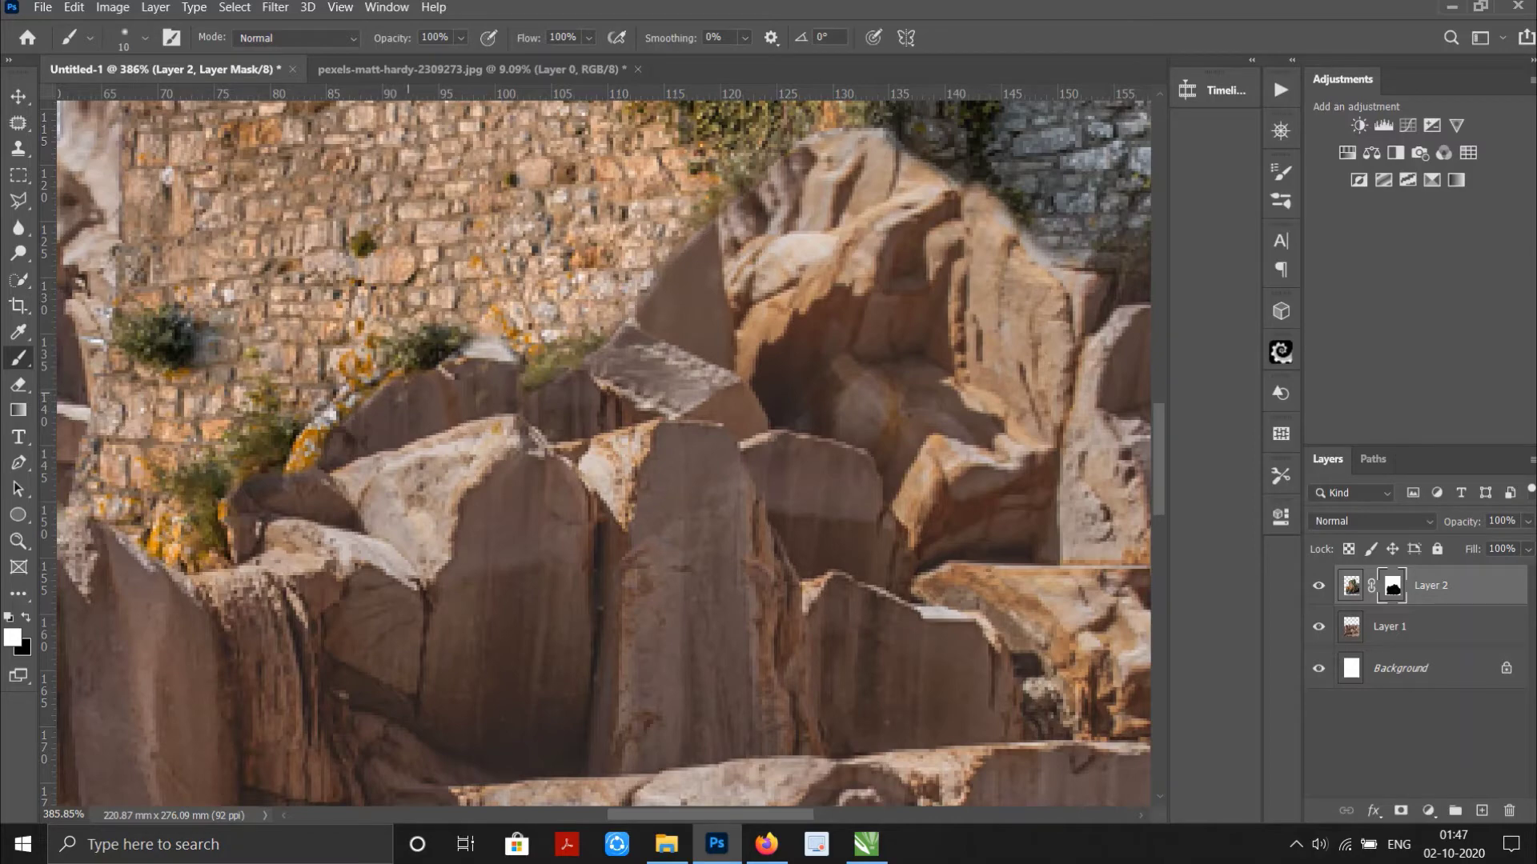
key(x)
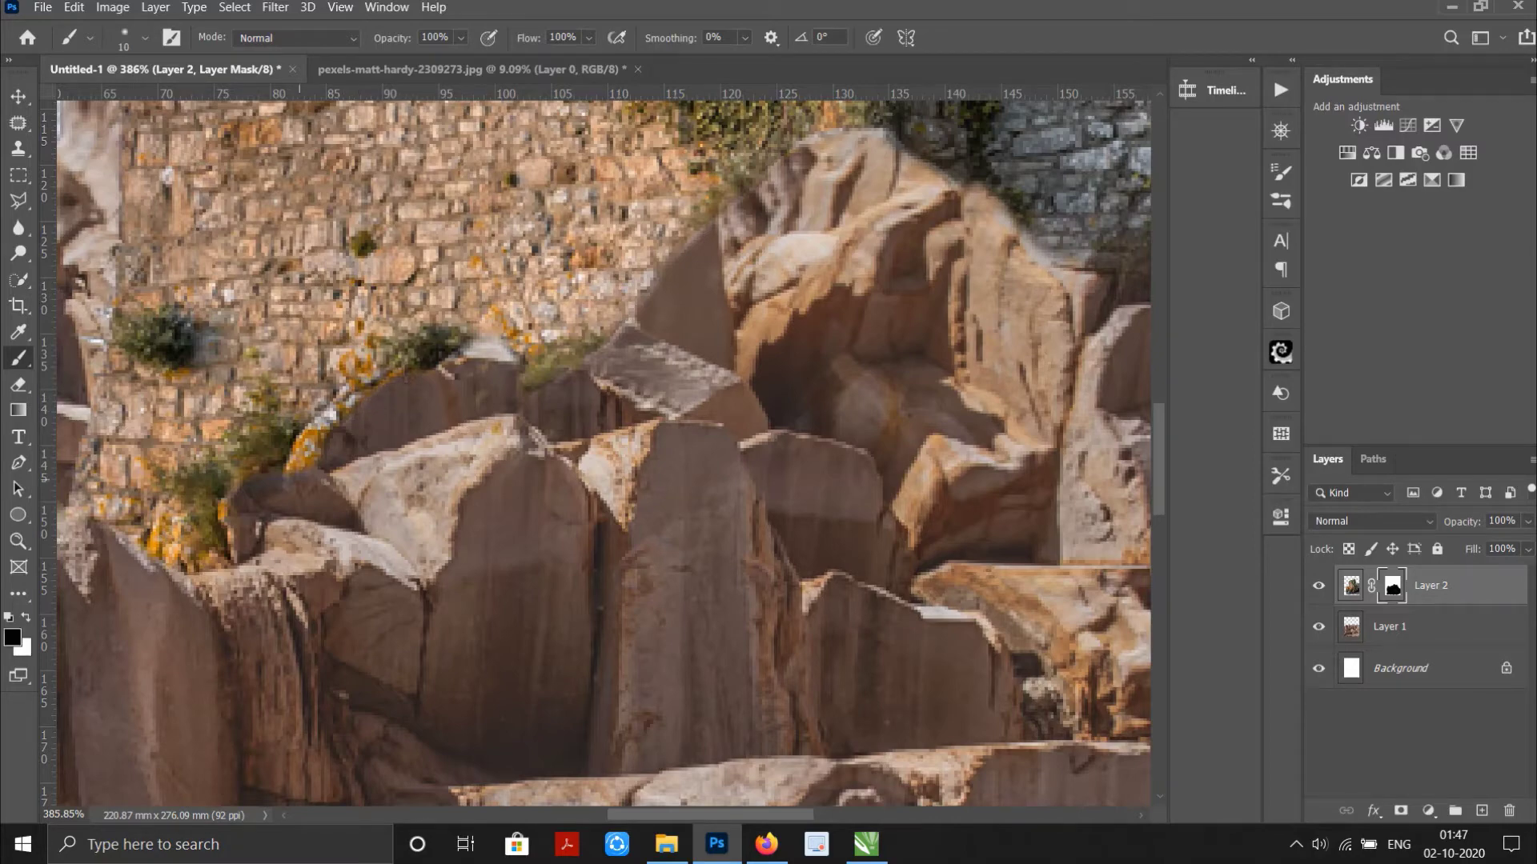
scroll(600, 448, down, 3)
scroll(601, 448, down, 3)
scroll(600, 449, down, 2)
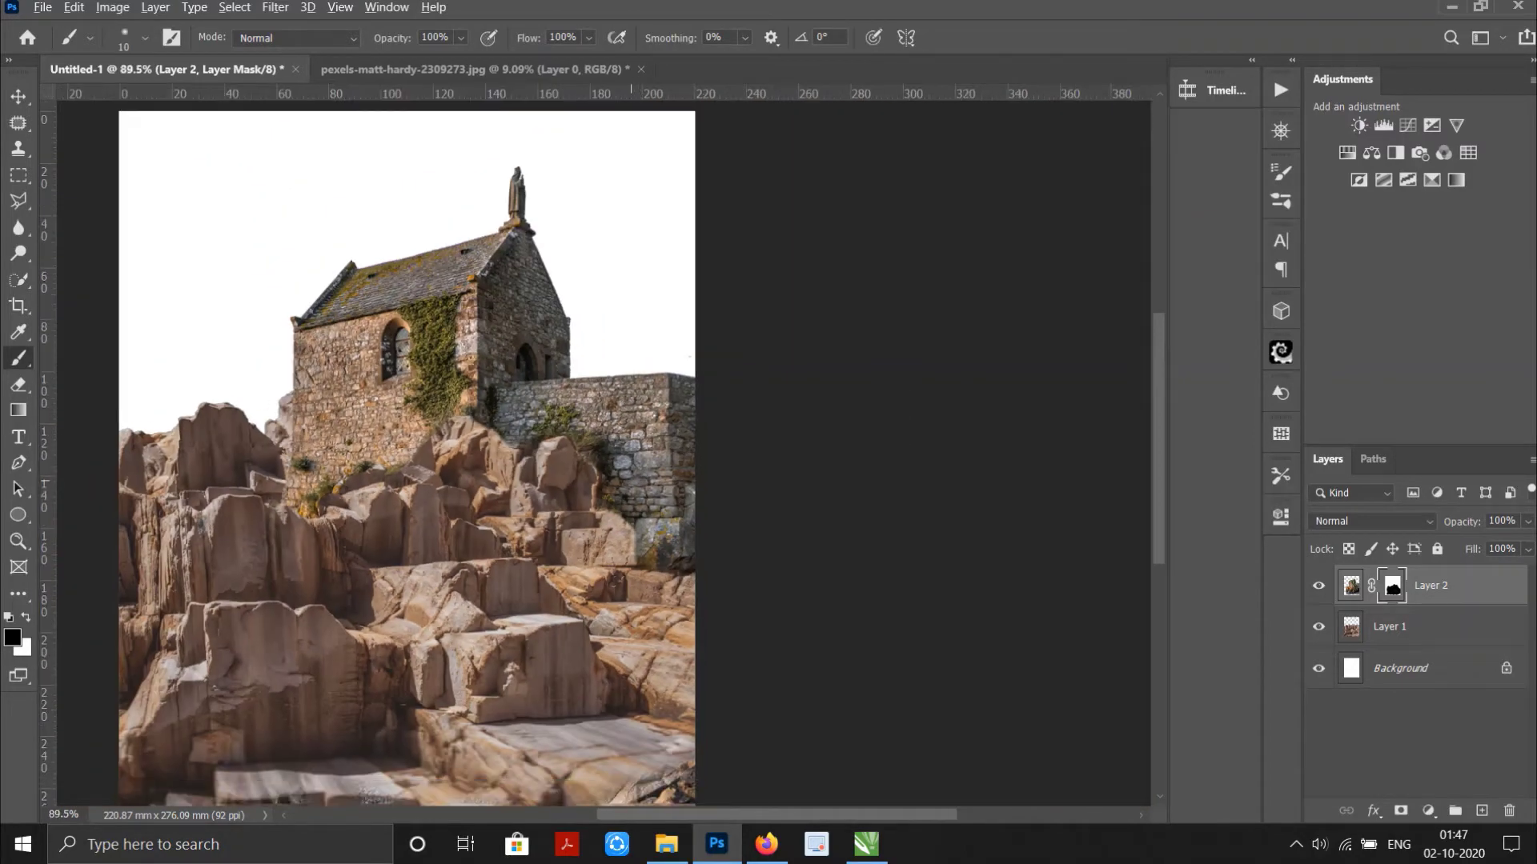
Close the chapel source photo unsaved and bring up the Open dialog.
key(v)
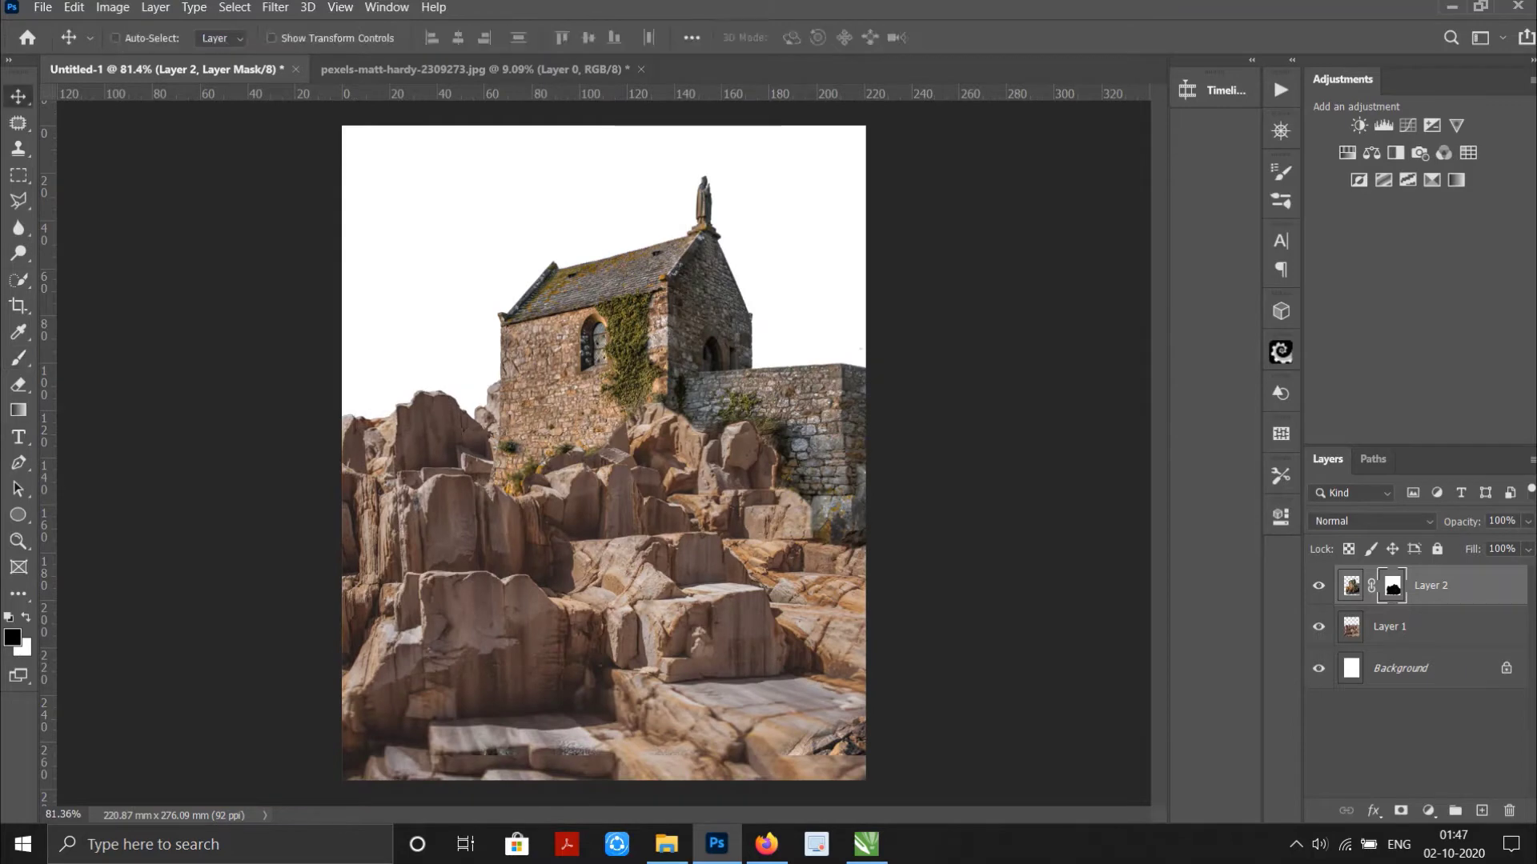
scroll(605, 452, down, 2)
scroll(604, 452, up, 1)
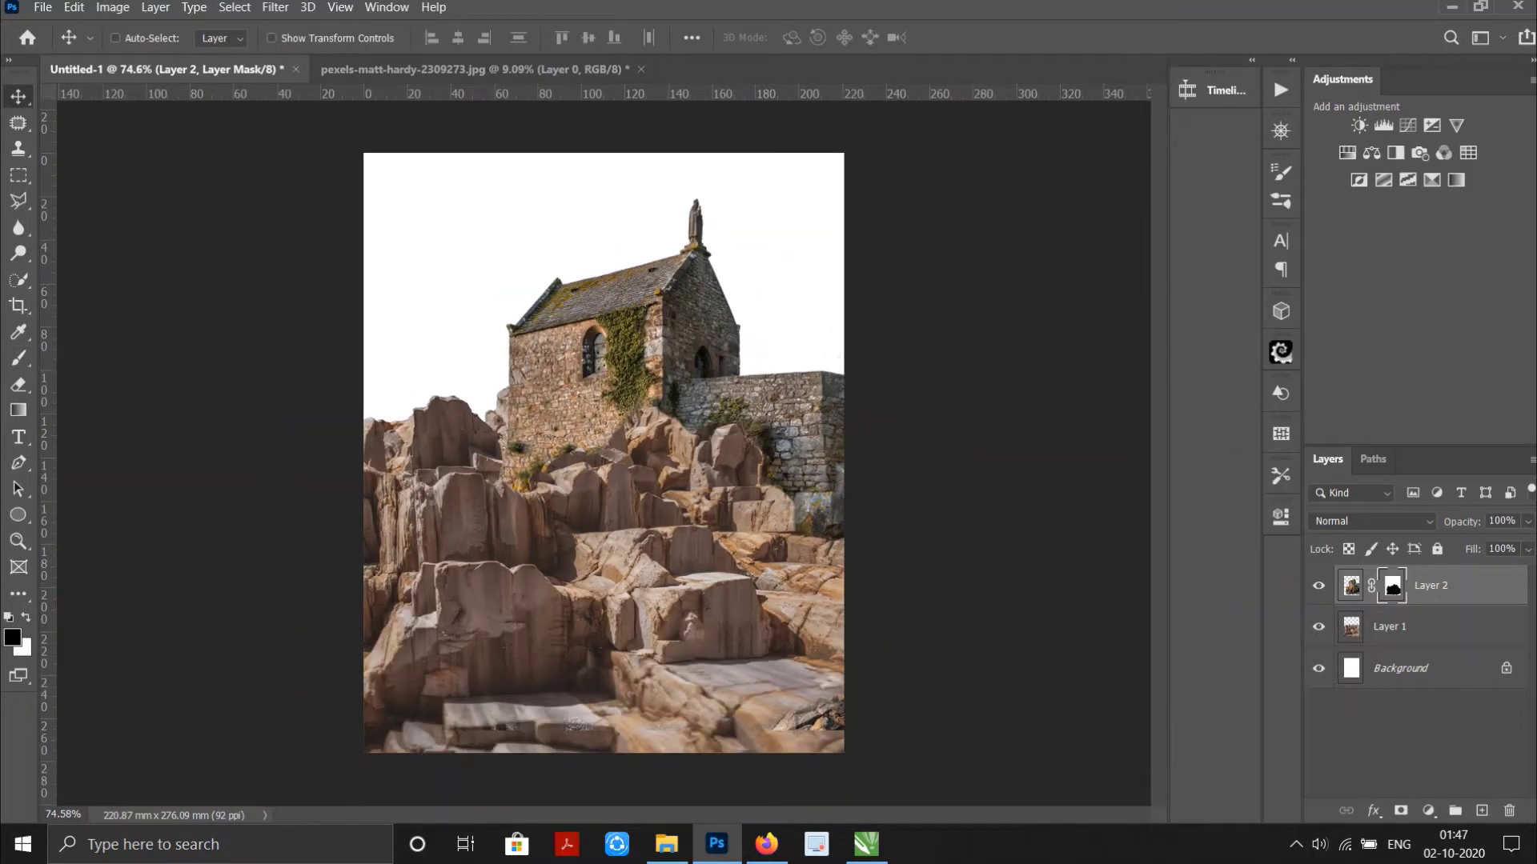
click(640, 69)
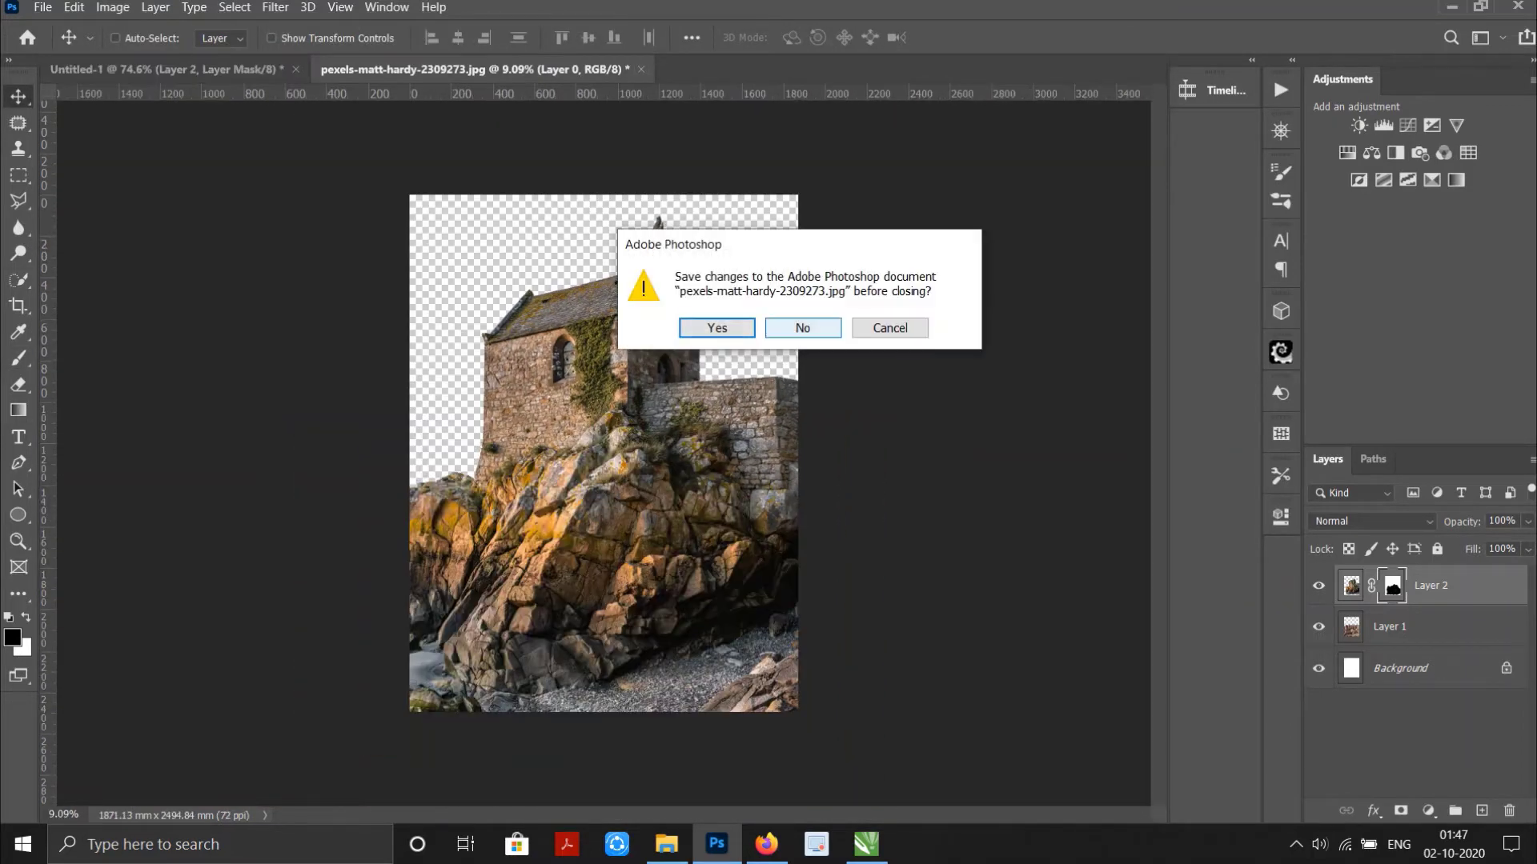
key(n)
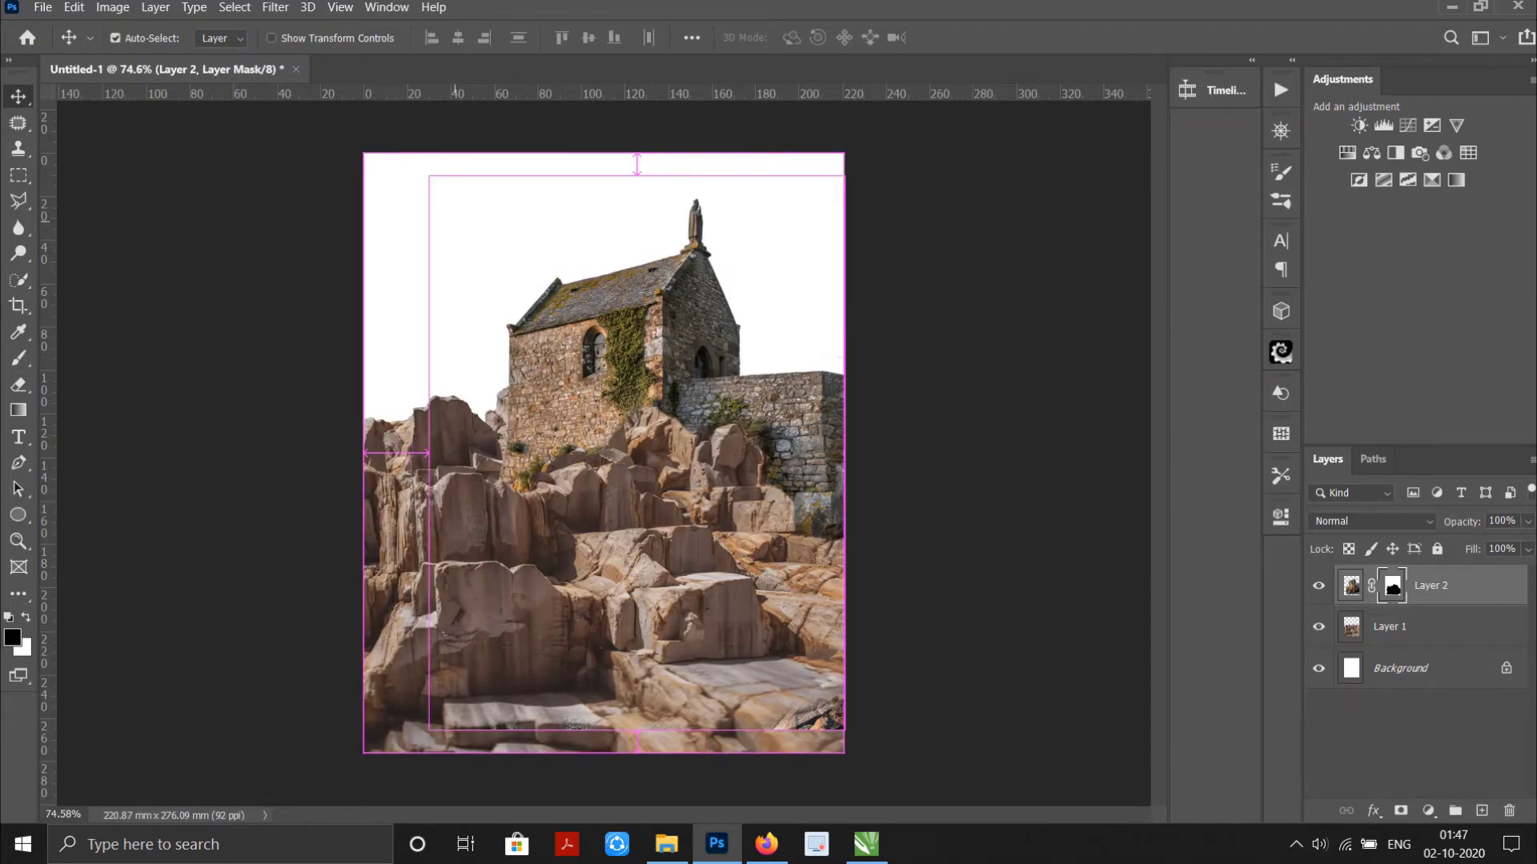
key(ctrl+o)
Copy the pexels-neosiam-601798 cloud photo into Untitled-1 and send it below the rocks.
click(467, 160)
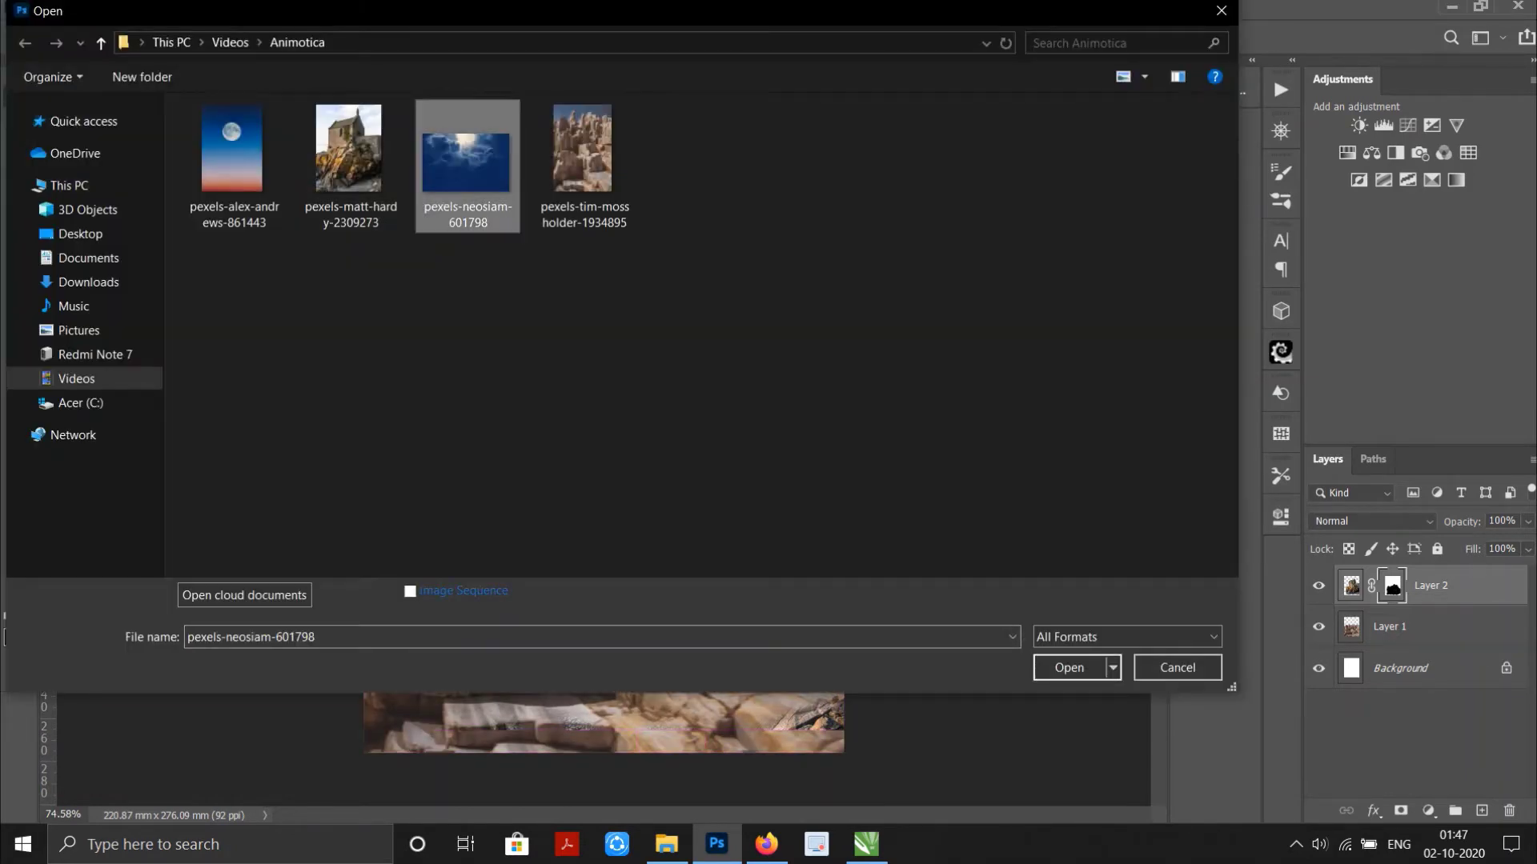
click(1069, 668)
key(ctrl+a)
key(ctrl+c)
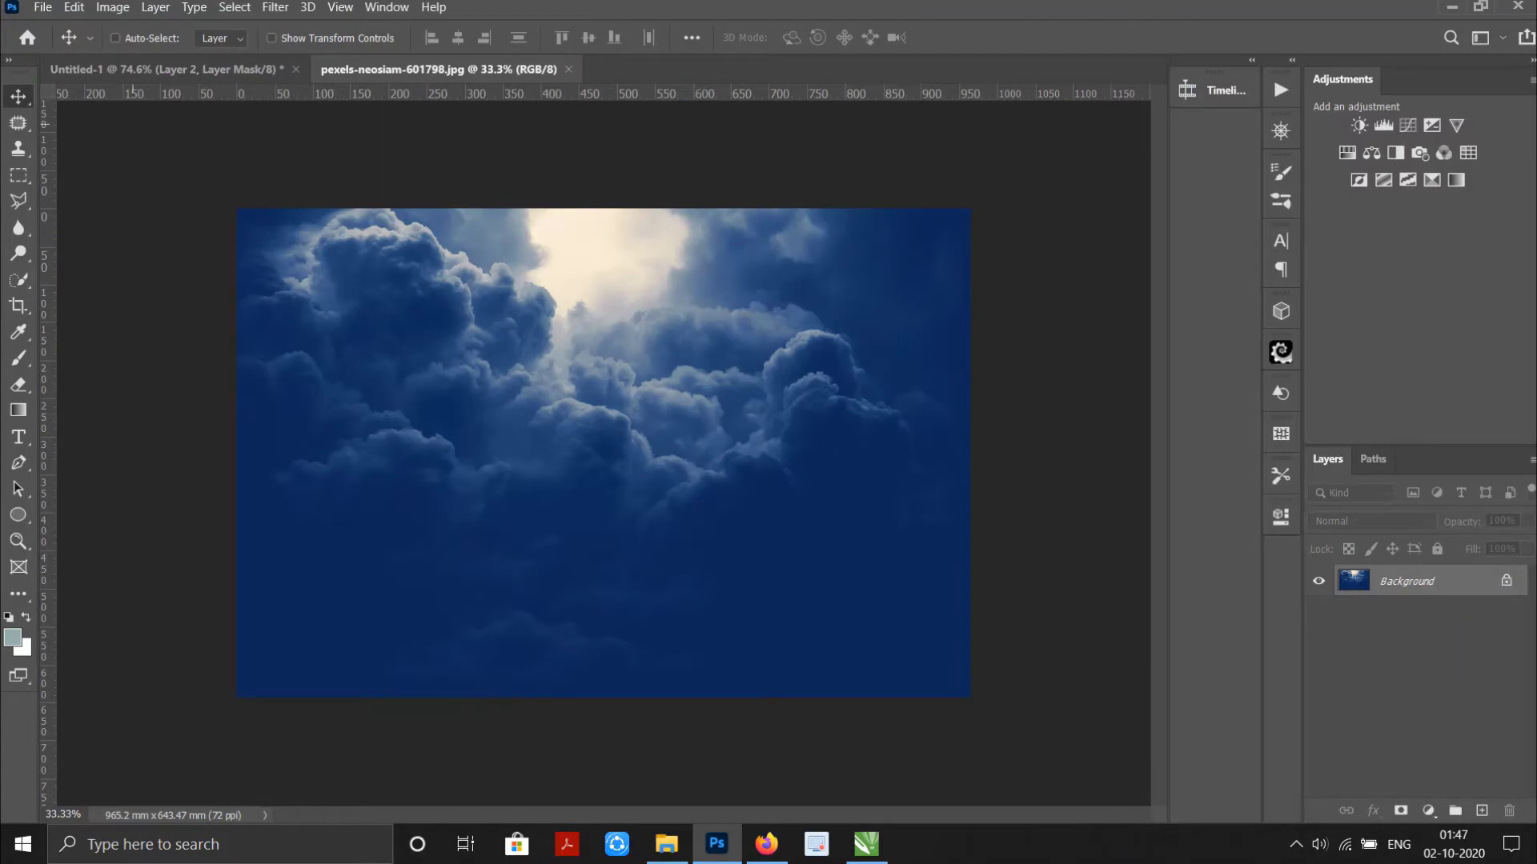
key(ctrl+Tab)
key(ctrl+v)
key(ctrl+bracketleft)
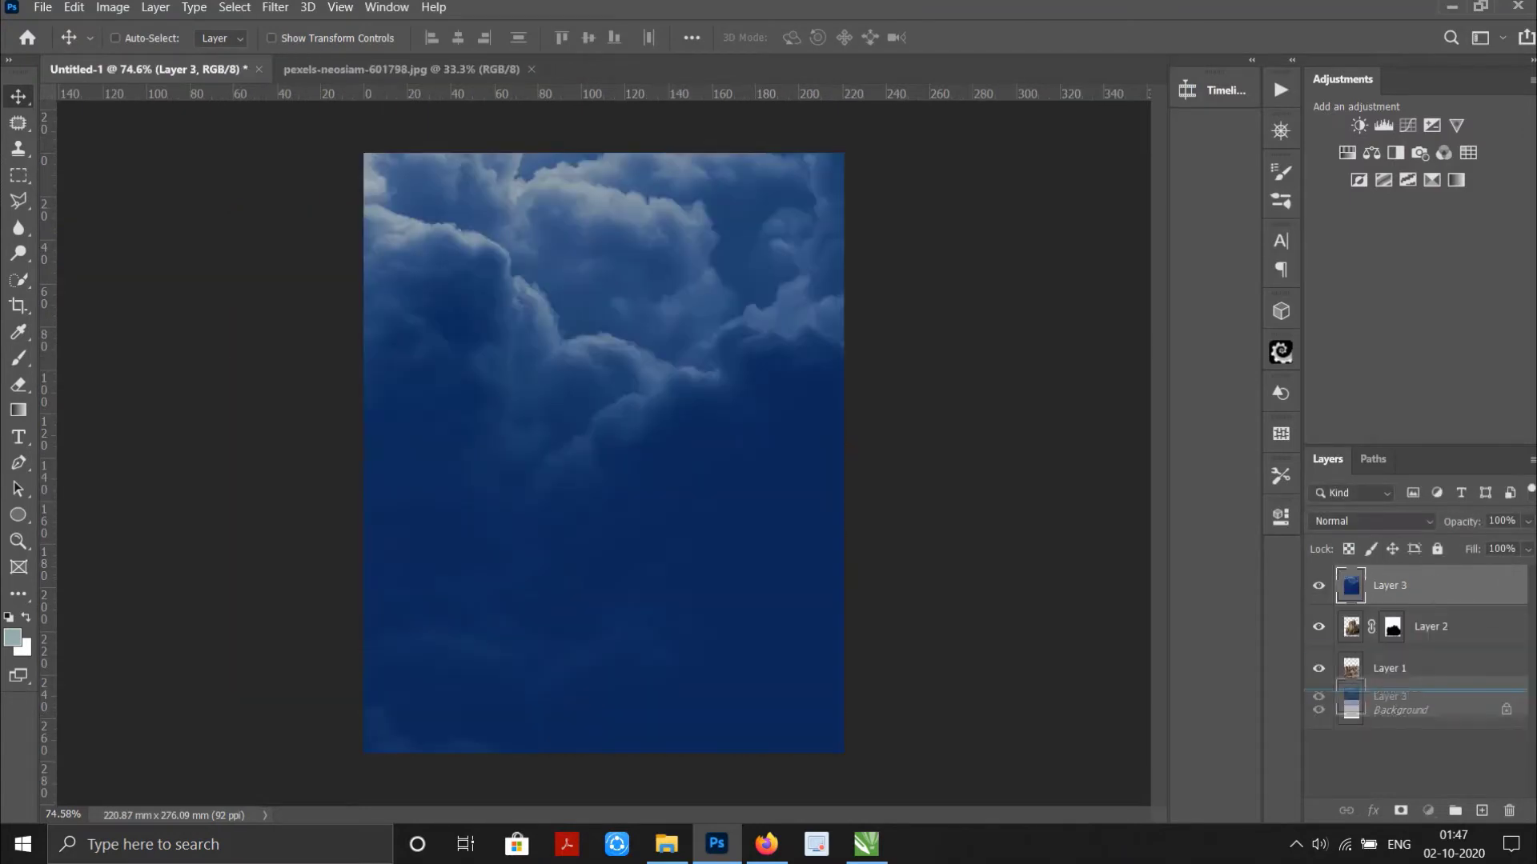
key(ctrl+bracketleft)
key(ctrl+minus)
Scale the cloud layer down, shift it right to frame the chapel, and commit.
key(ctrl+t)
key(ctrl+minus)
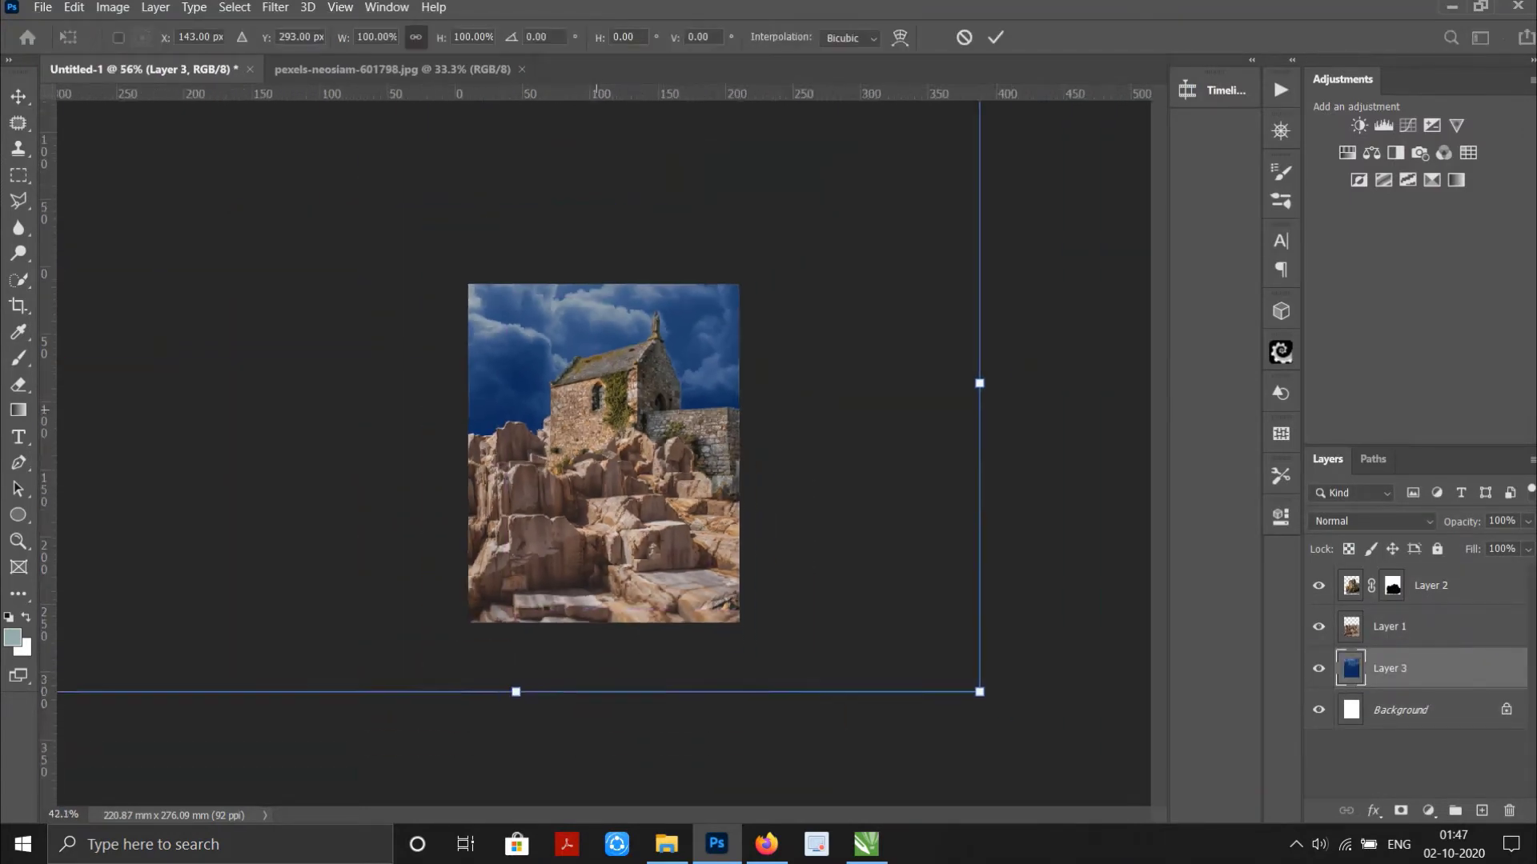
key(ctrl+minus)
drag(285, 237, 453, 347)
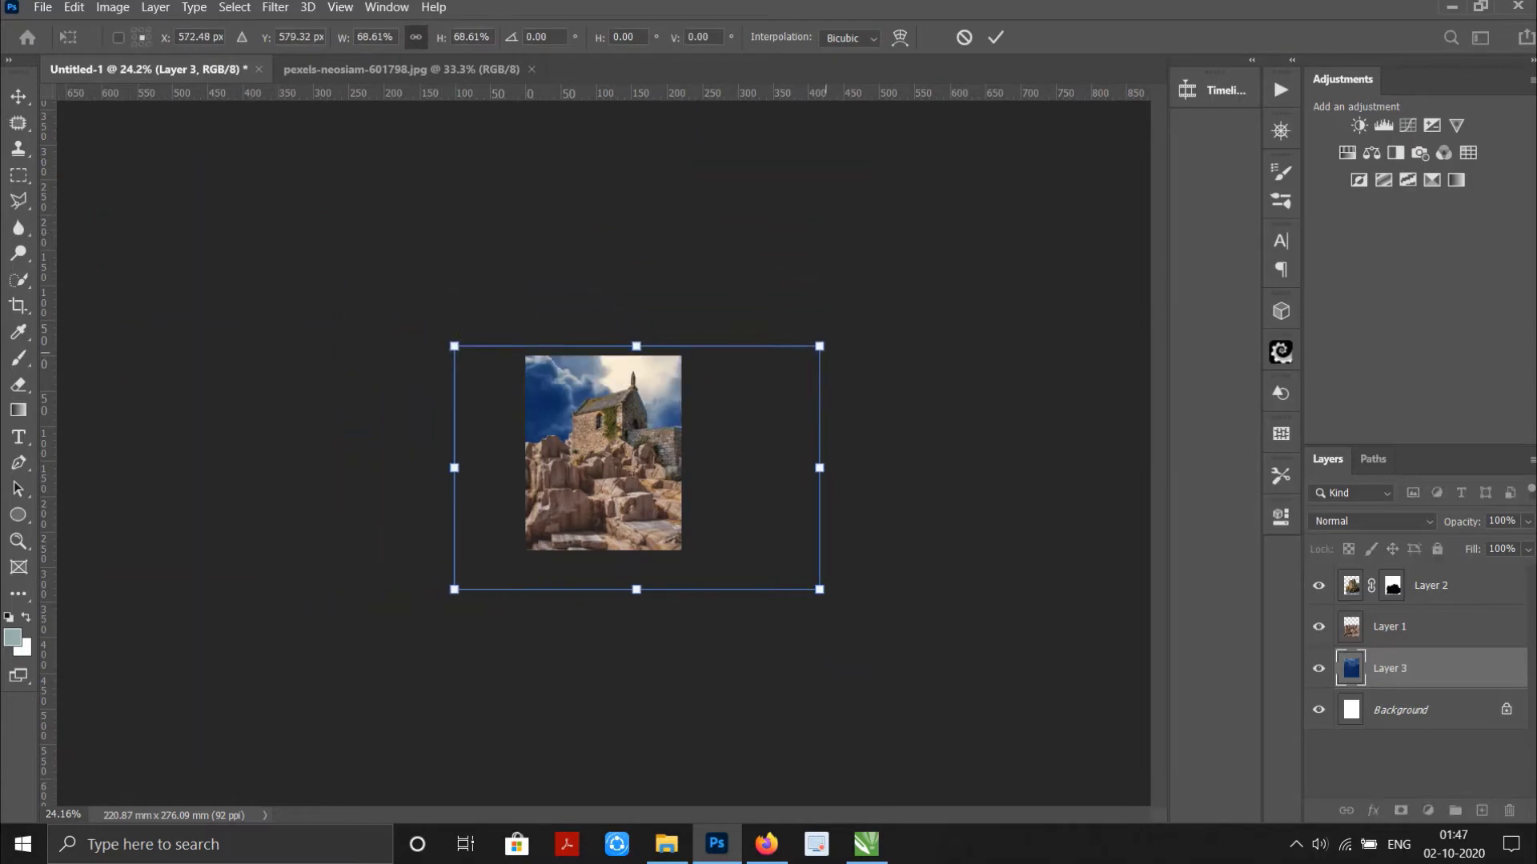
drag(820, 346, 789, 367)
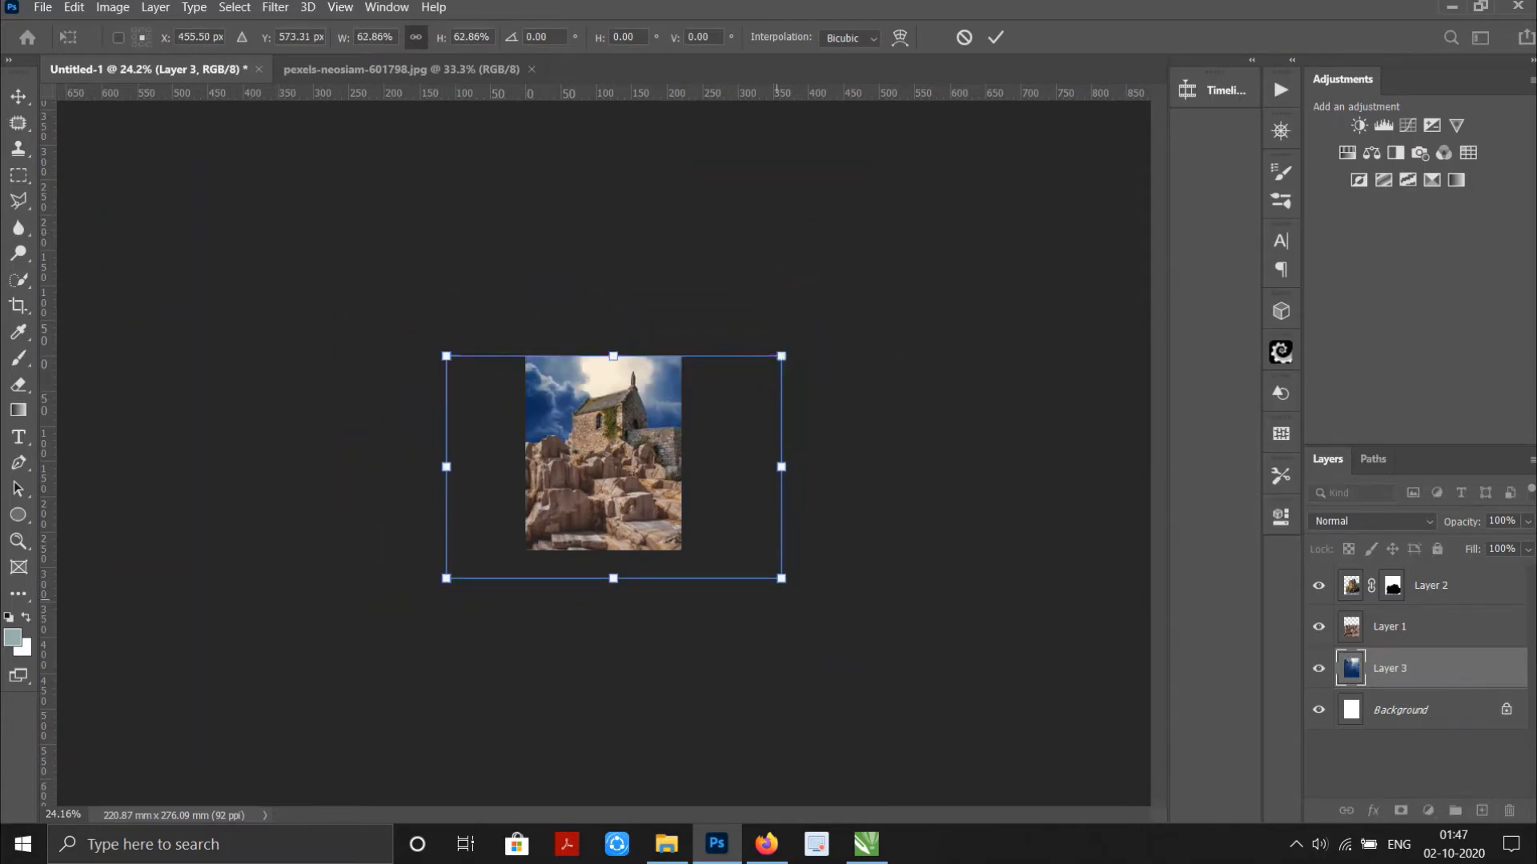
mouse_move(782, 578)
mouse_down()
mouse_move(704, 527)
mouse_move(745, 554)
mouse_up()
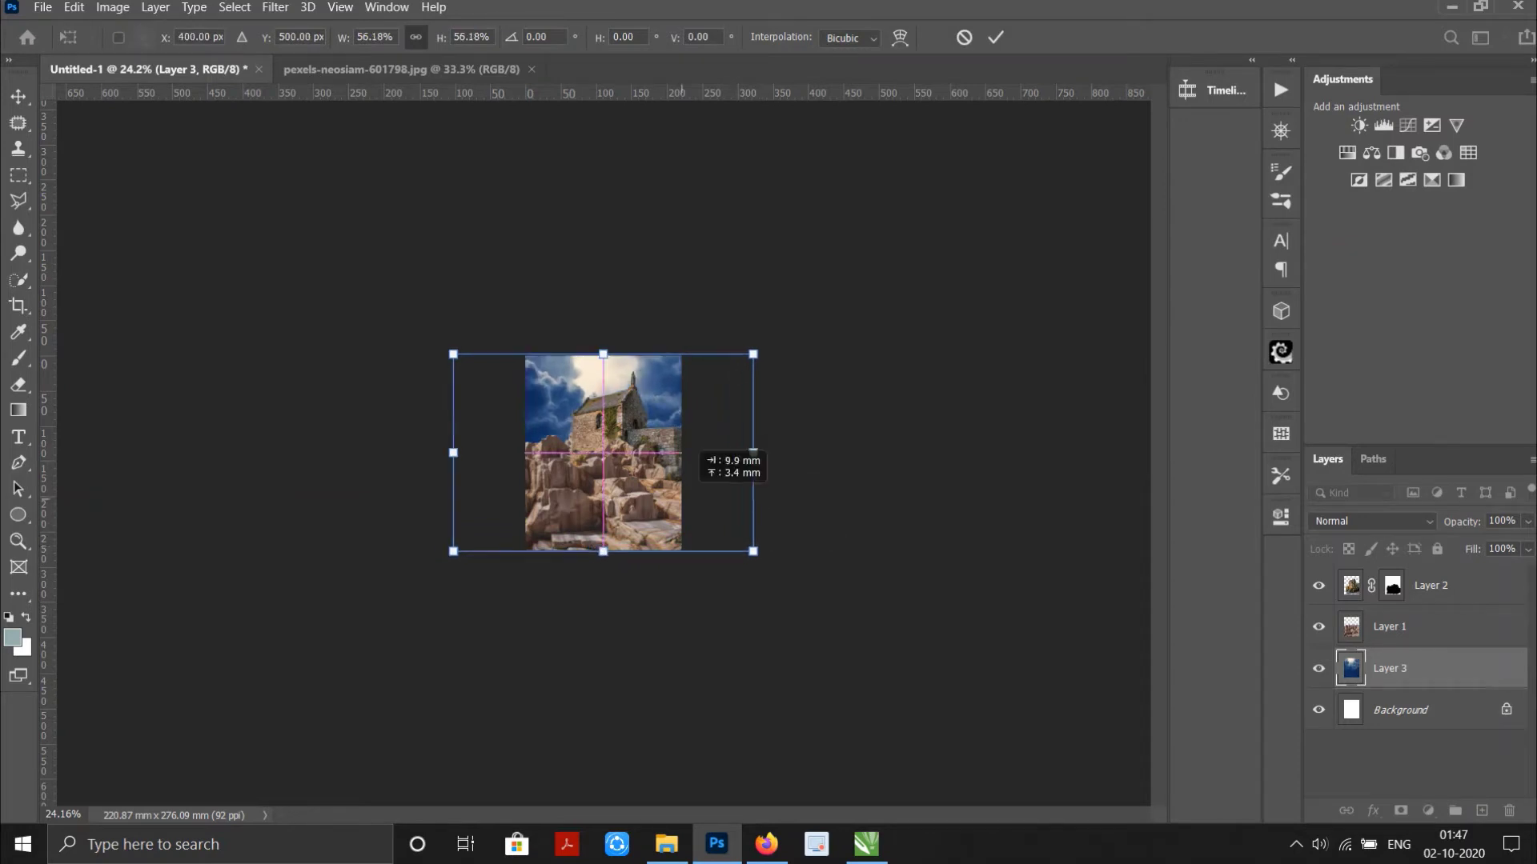
drag(685, 448, 715, 449)
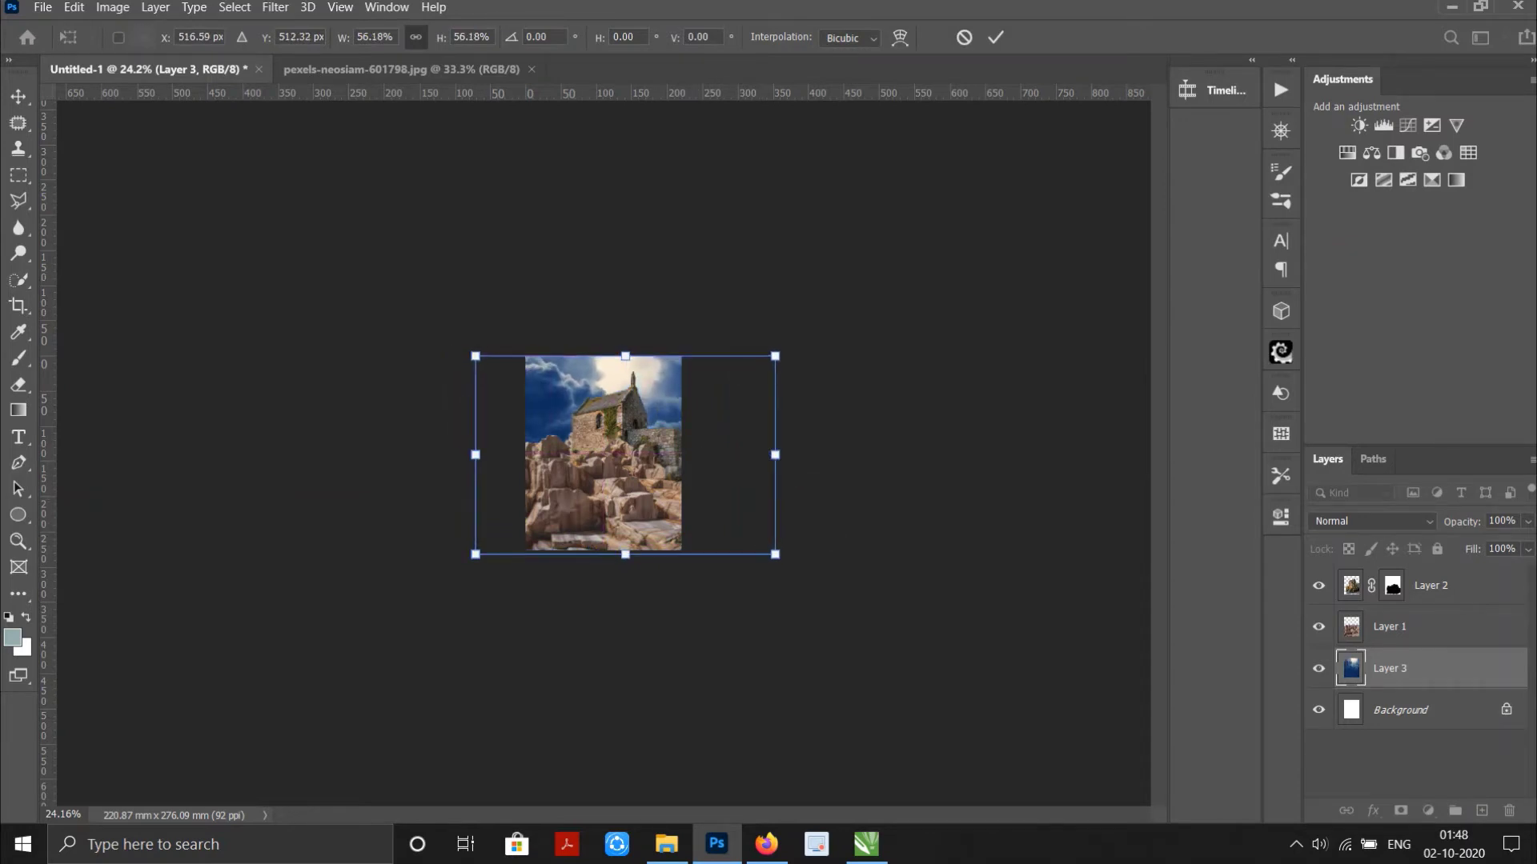
key(Return)
scroll(603, 453, up, 5)
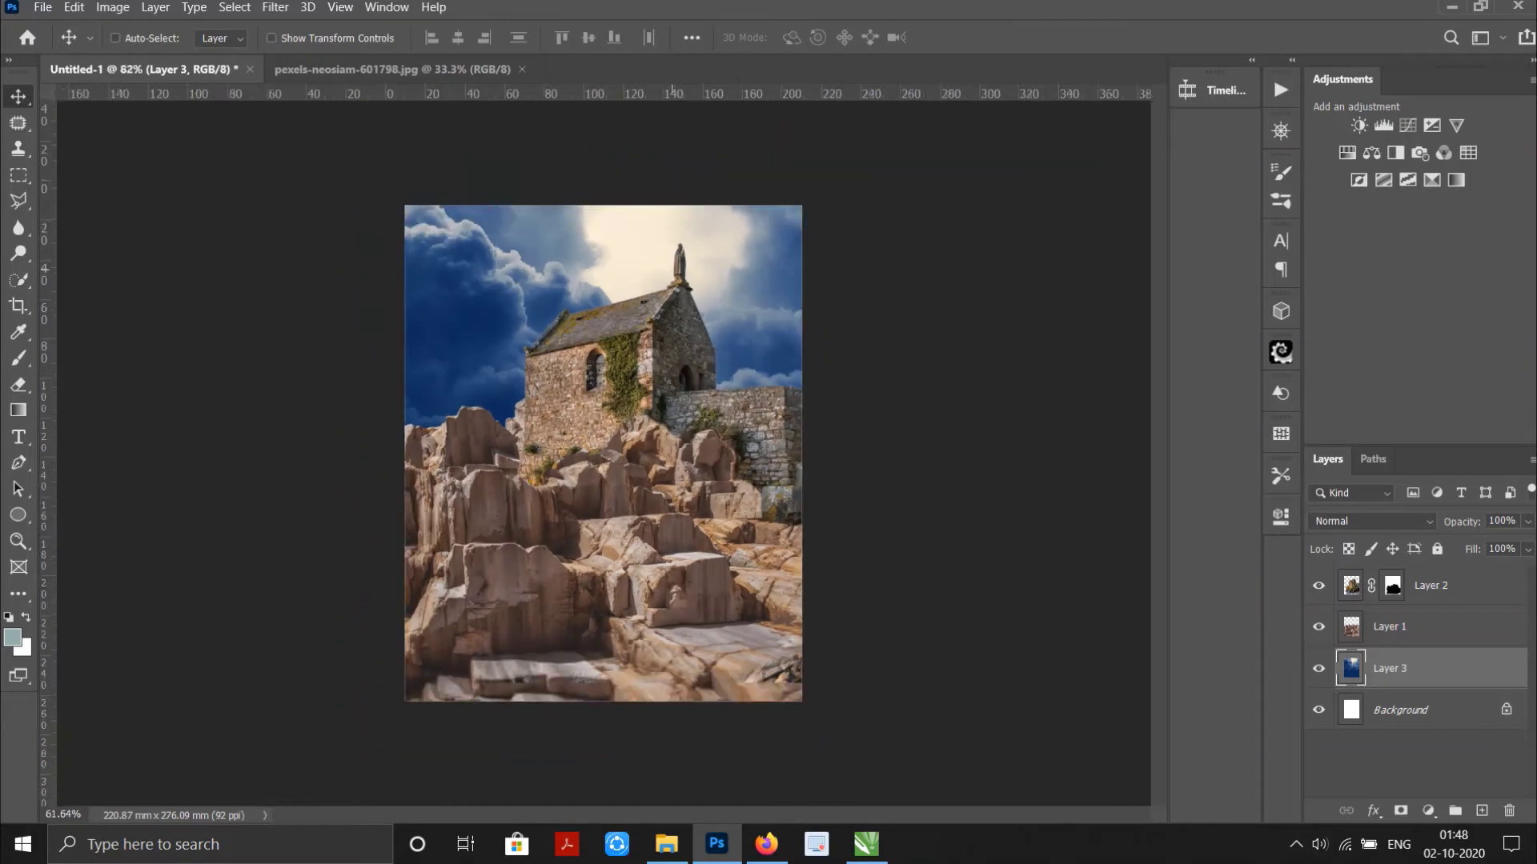
Close the cloud photo and open the moon photo.
click(320, 70)
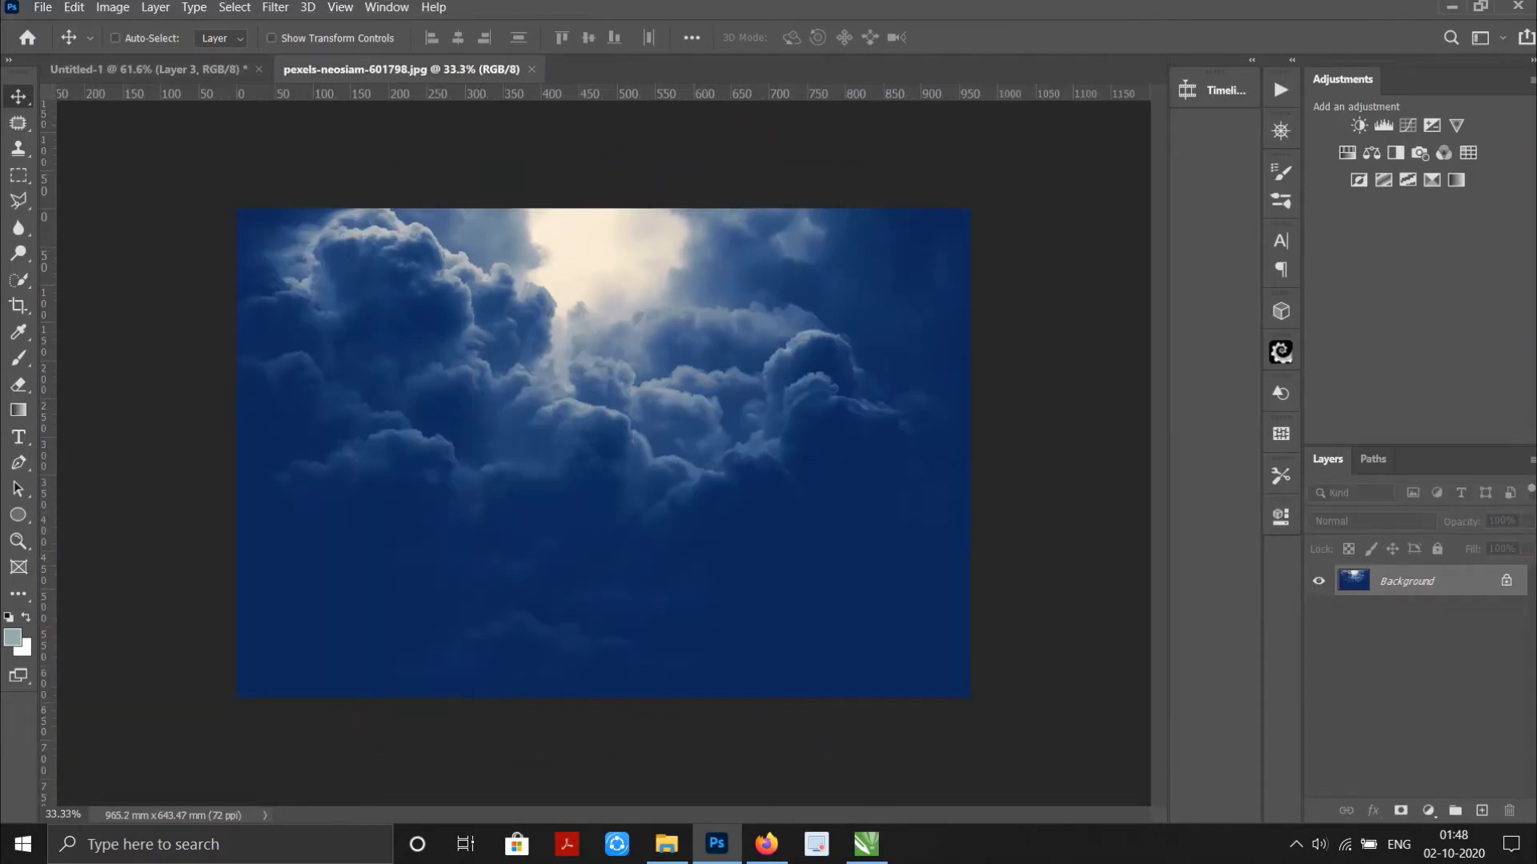
click(531, 70)
click(42, 7)
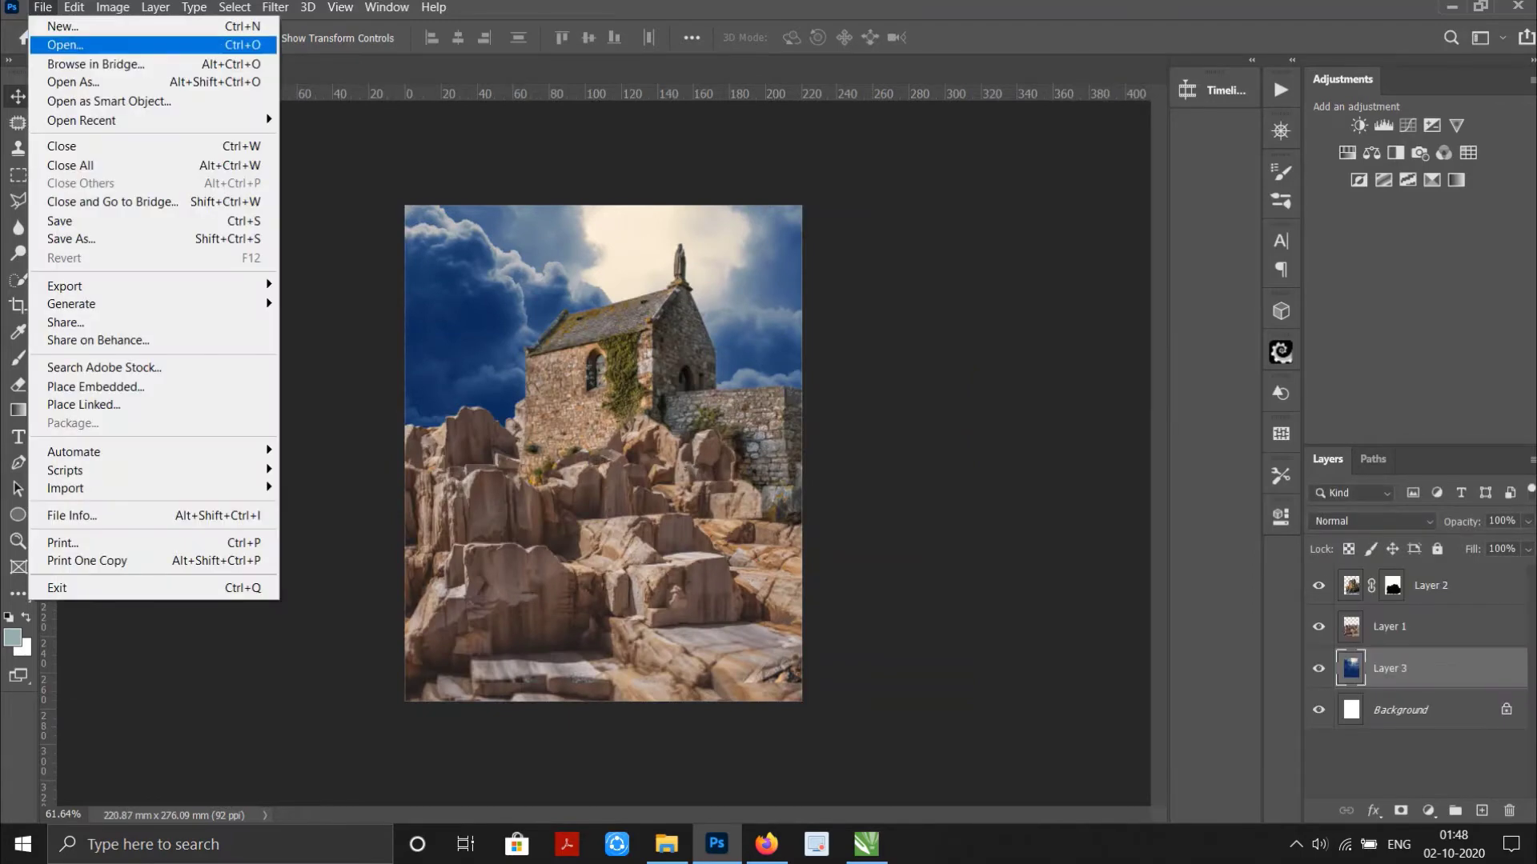
click(44, 41)
click(238, 152)
click(1064, 663)
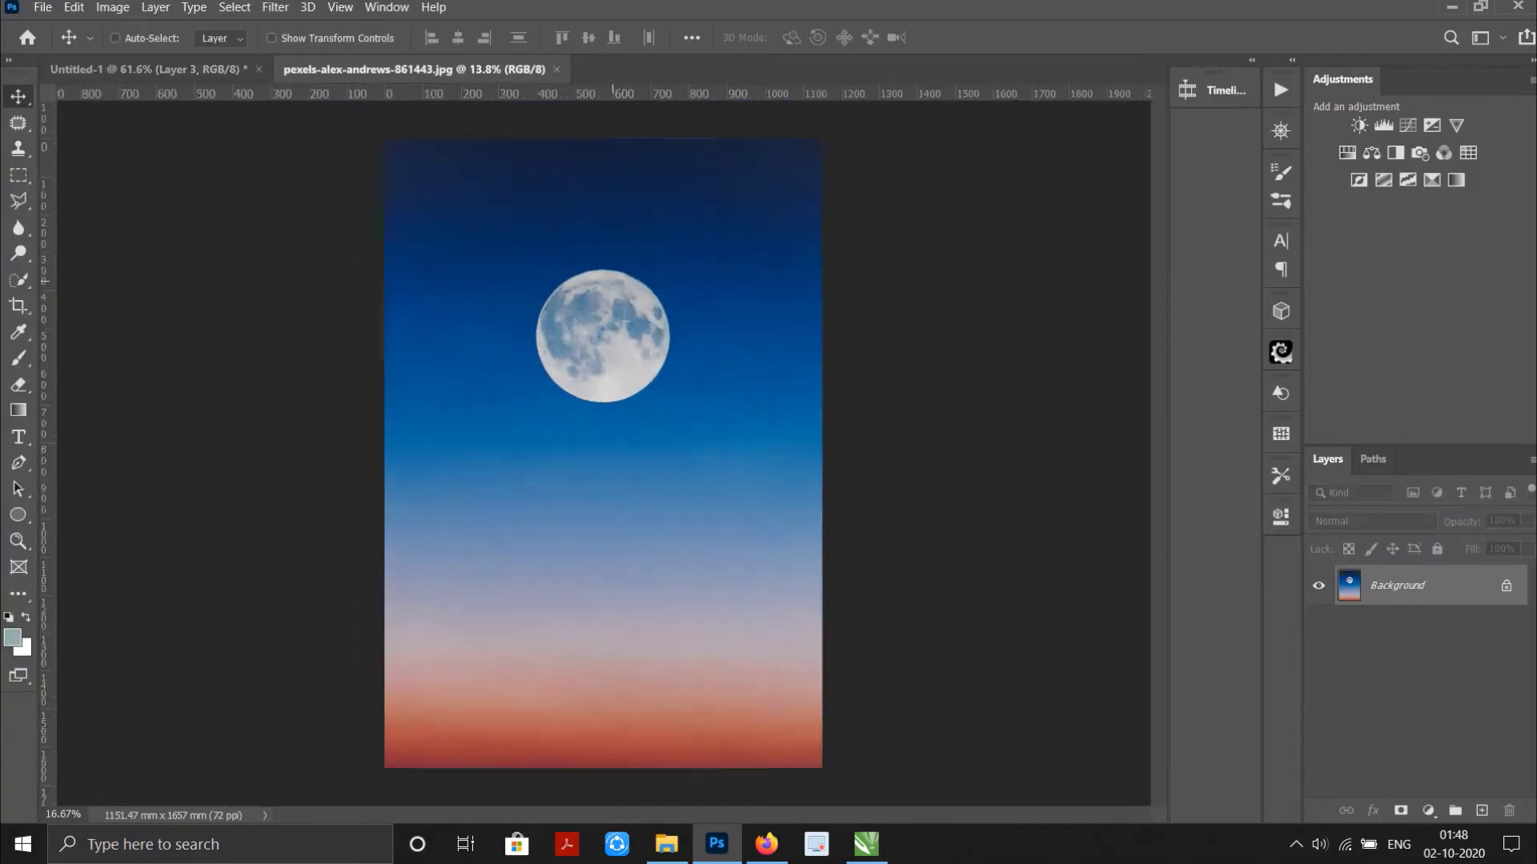
Magic Erase the pale and dark sky bands around the moon.
scroll(632, 480, up, 3)
right_click(18, 384)
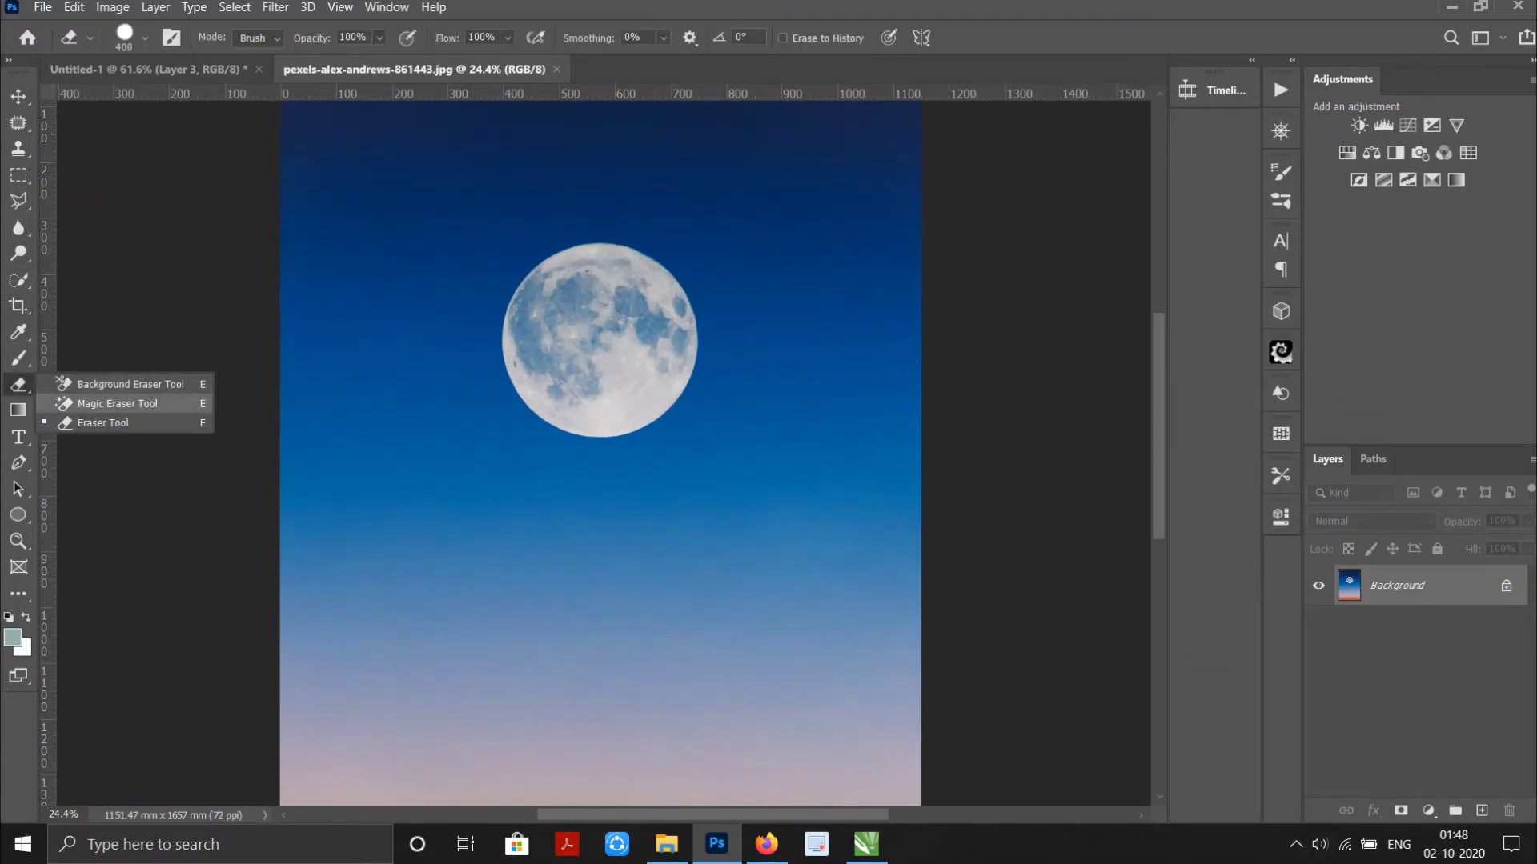
click(80, 423)
click(480, 320)
click(621, 462)
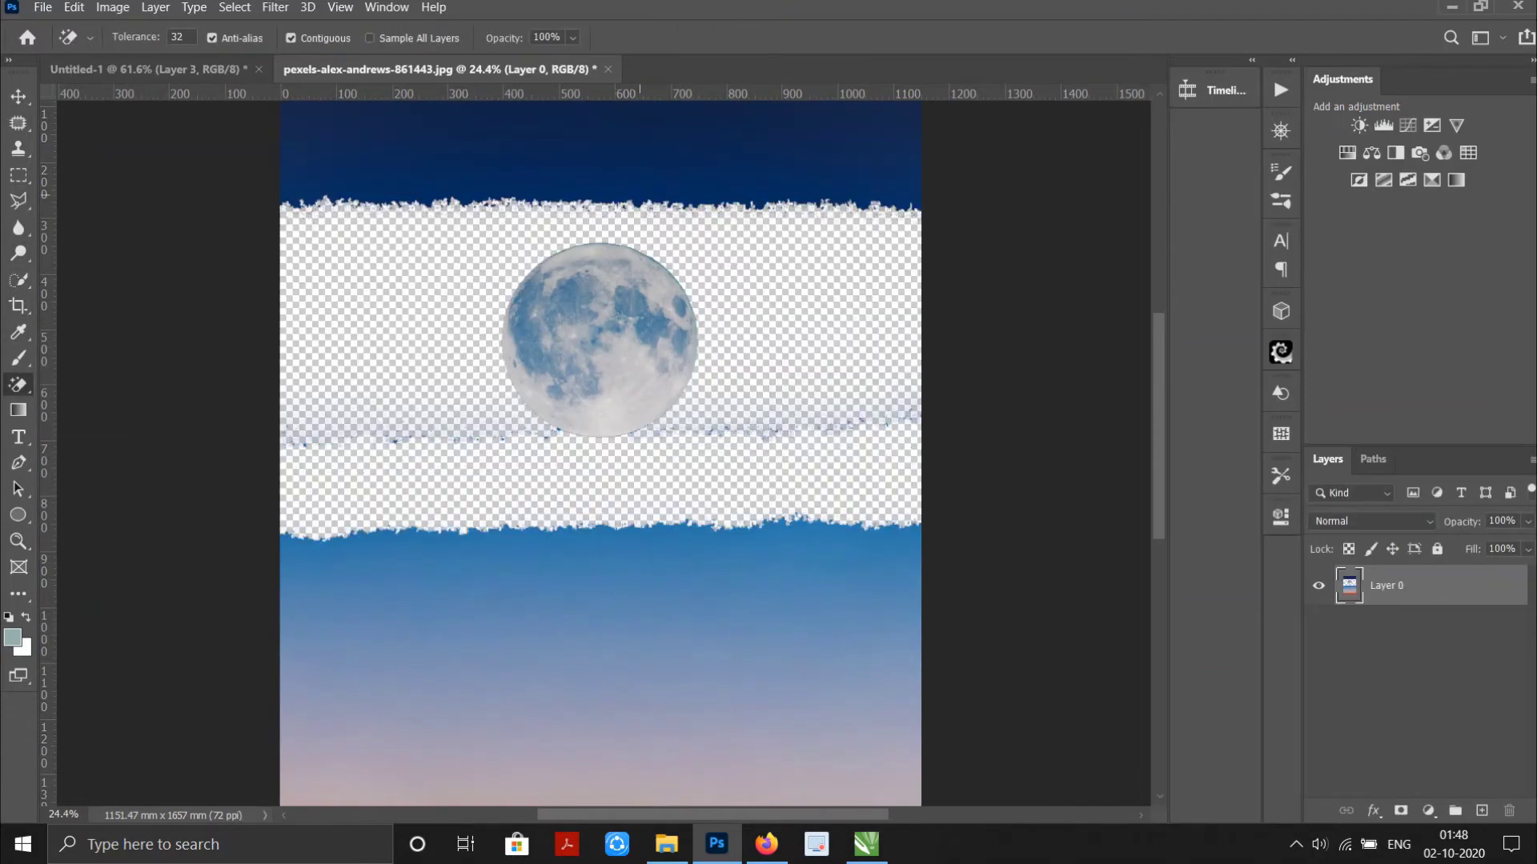
click(731, 172)
click(647, 429)
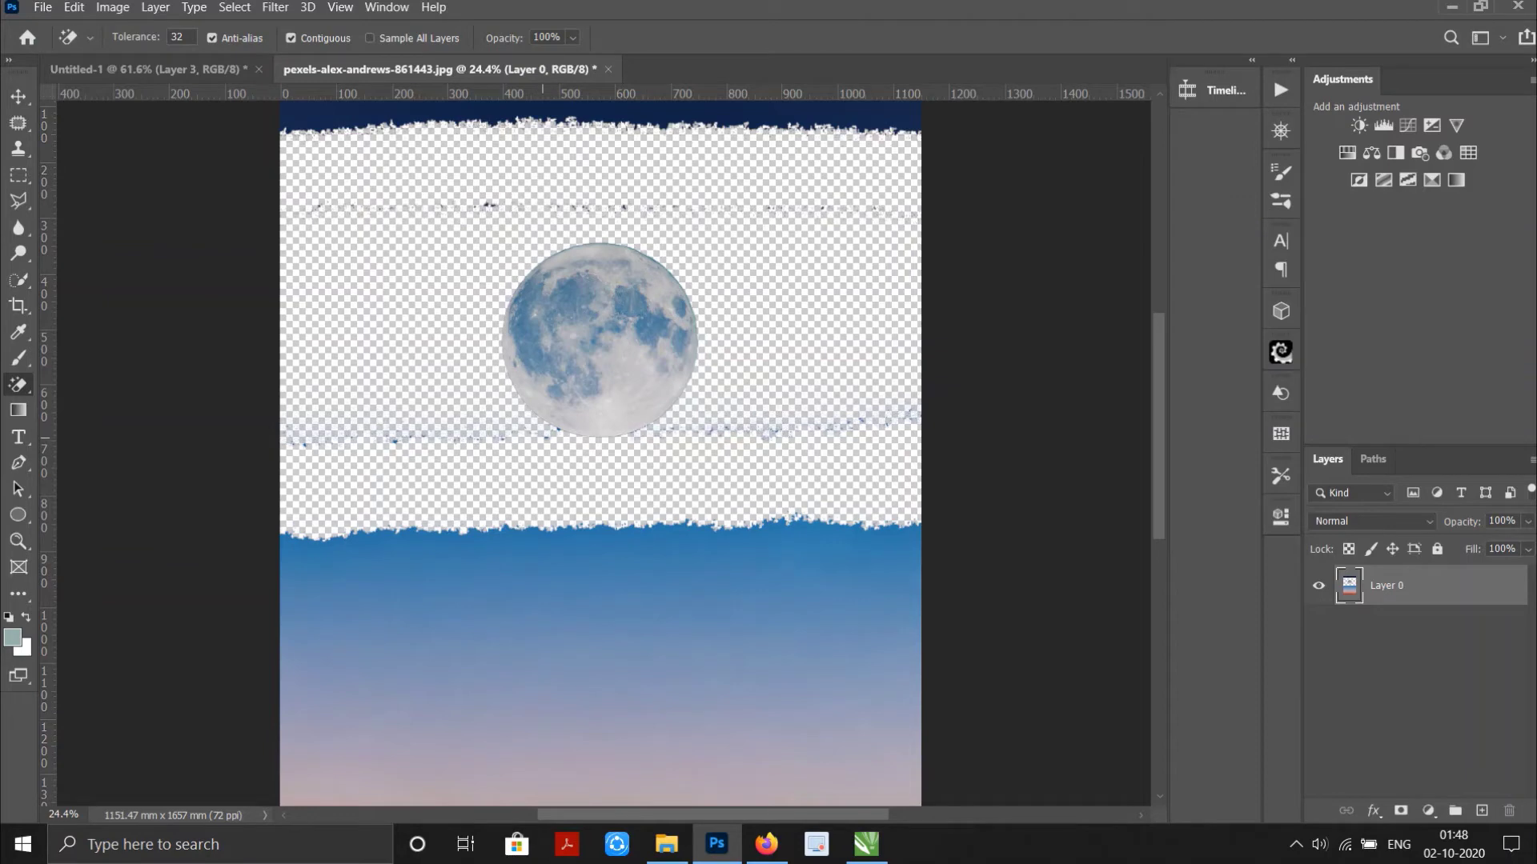
Draw an elliptical marquee selection over the moon.
scroll(509, 278, up, 2)
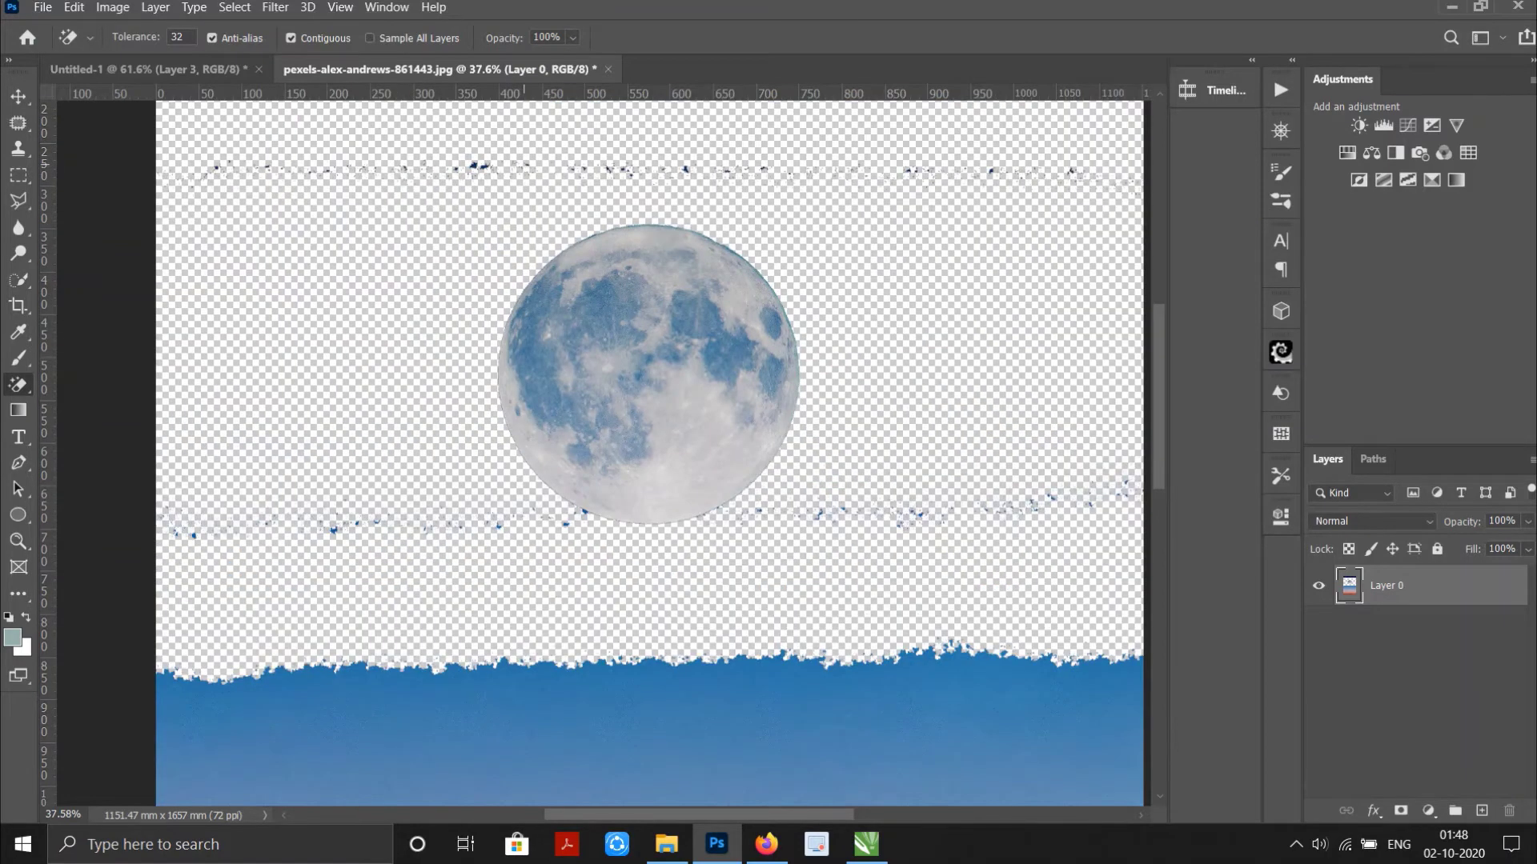
right_click(19, 174)
click(88, 192)
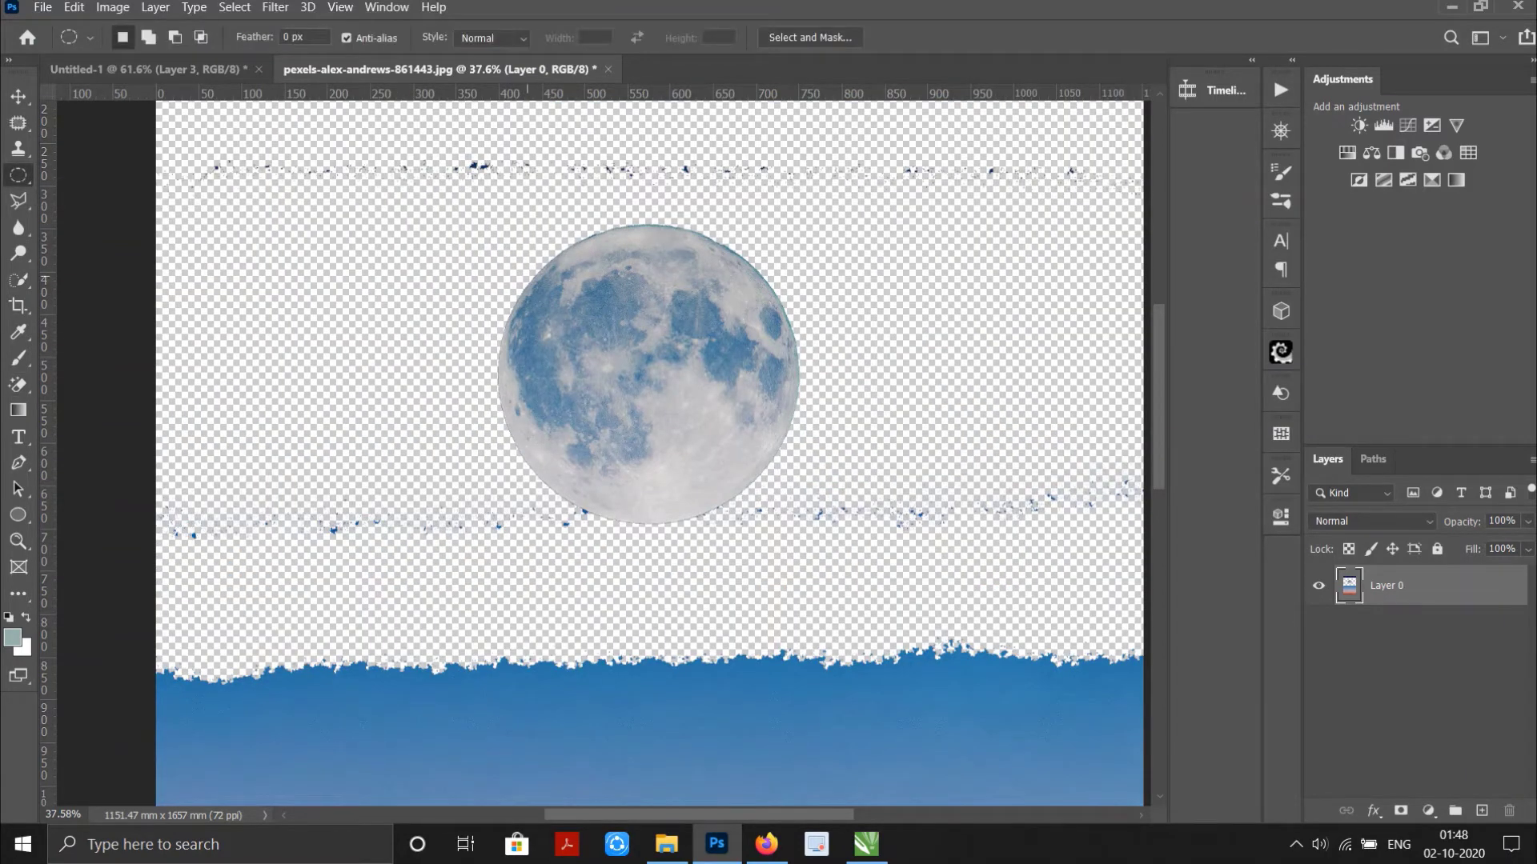
drag(514, 267, 773, 522)
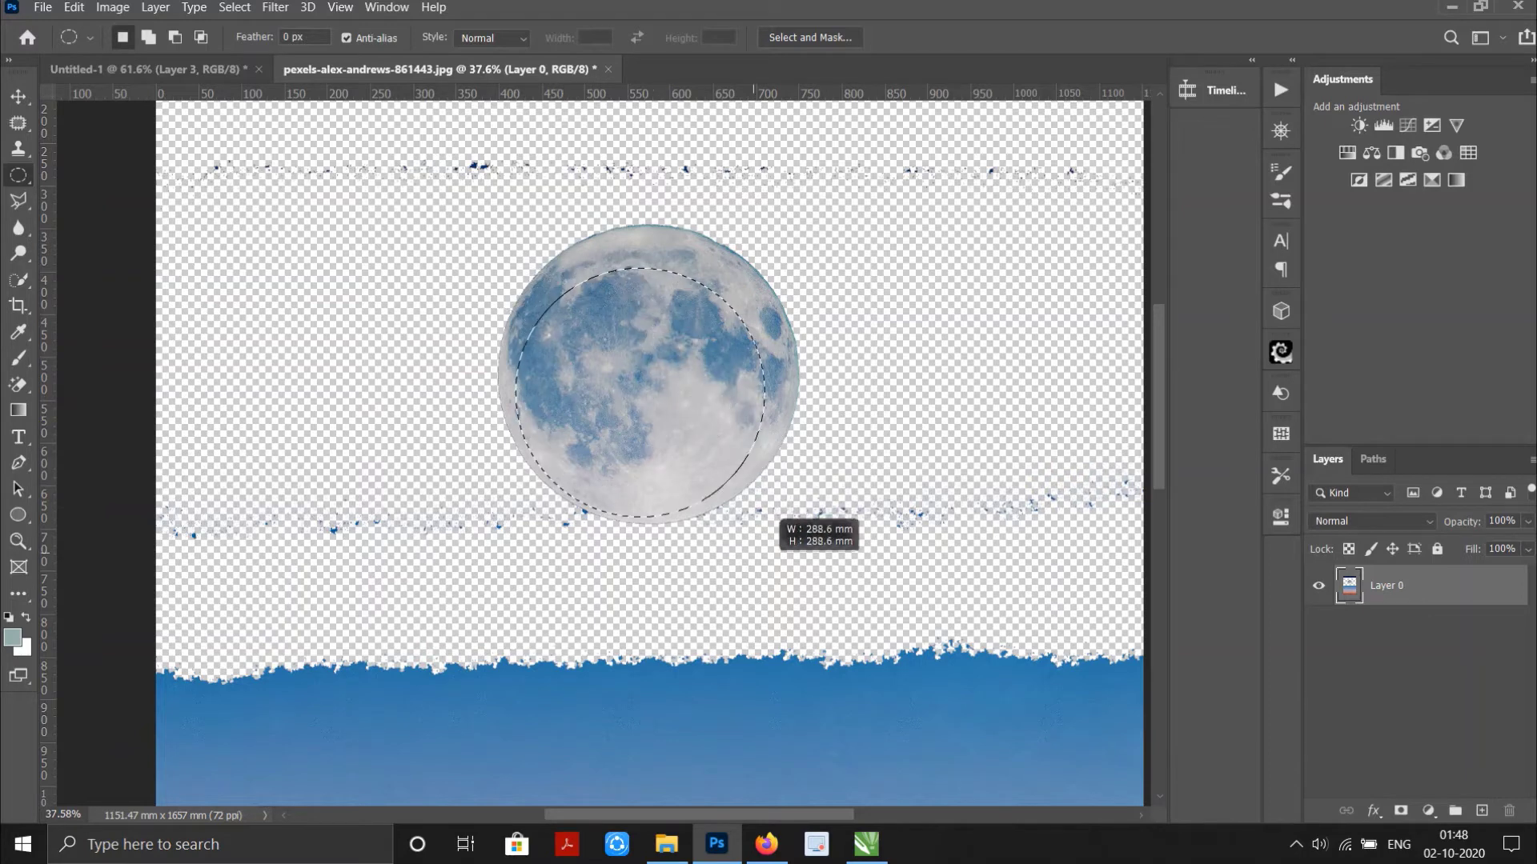
Transform the round selection, dragging its corners until it fits the moon's outline.
right_click(648, 411)
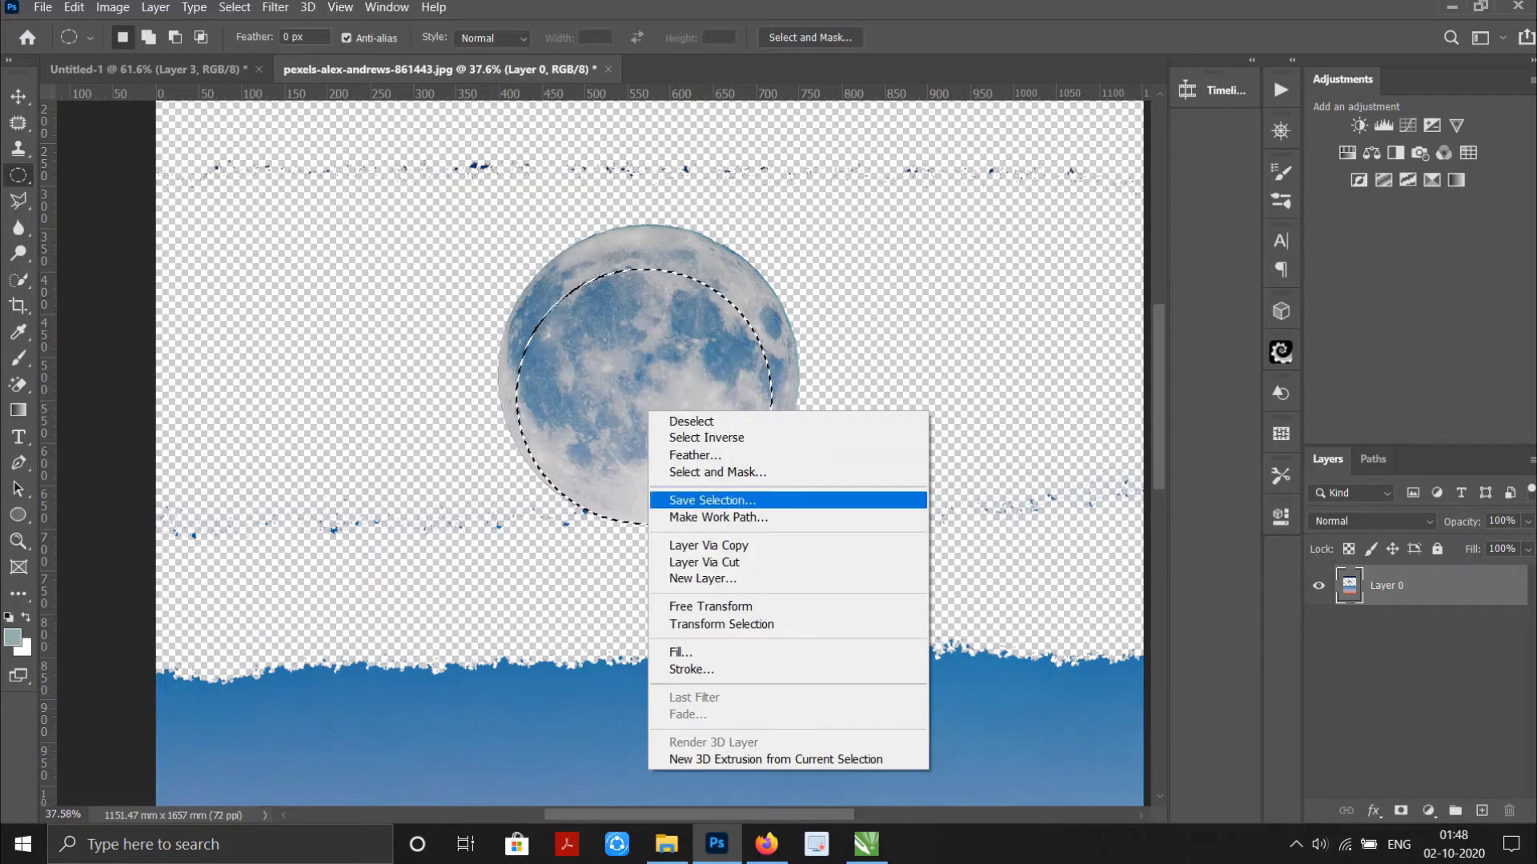
click(711, 605)
drag(773, 267, 798, 240)
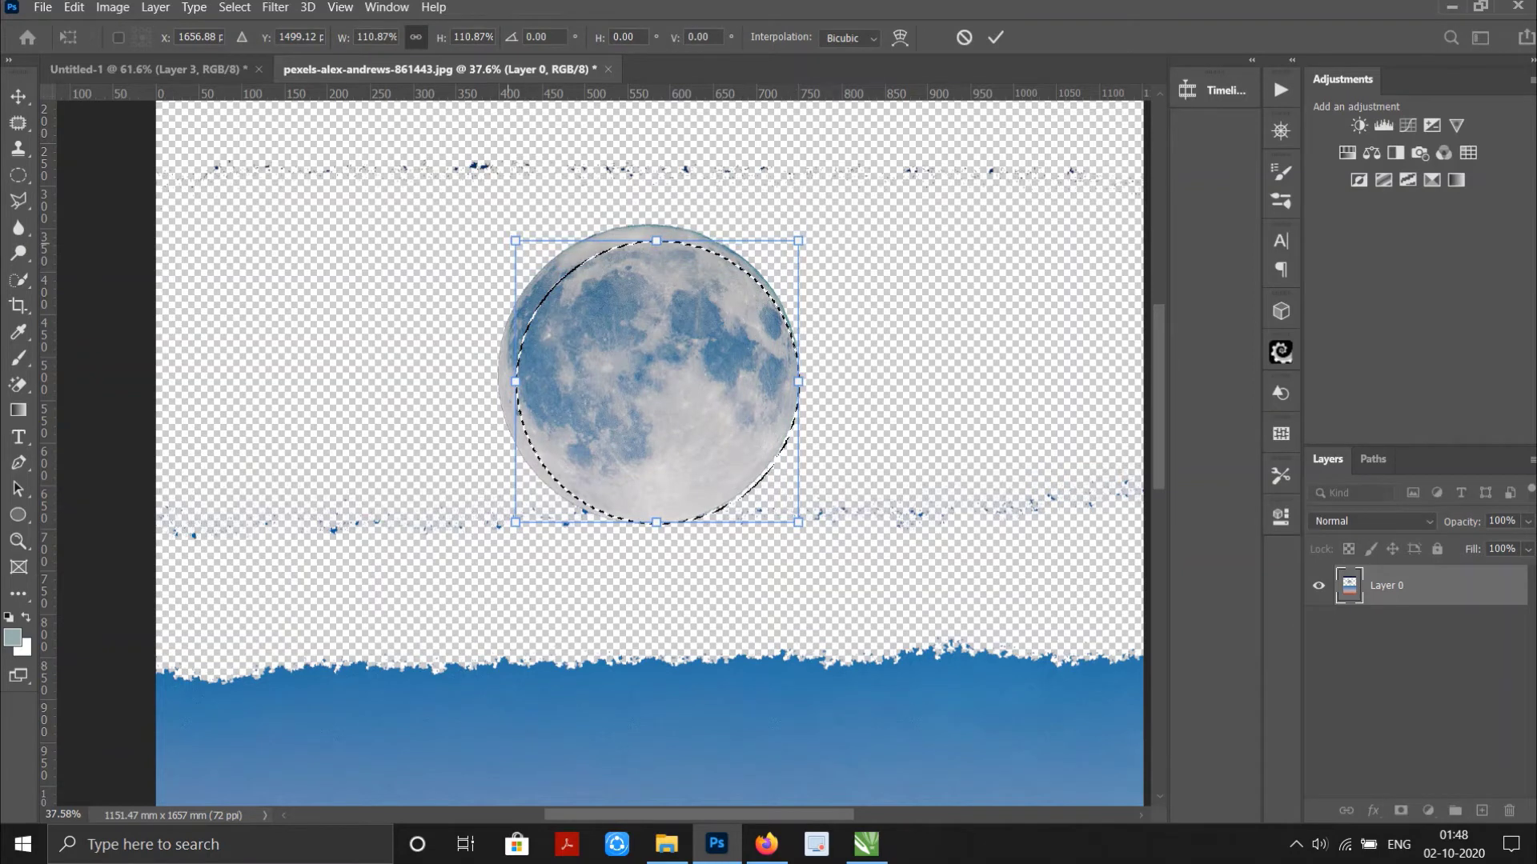
drag(515, 241, 499, 224)
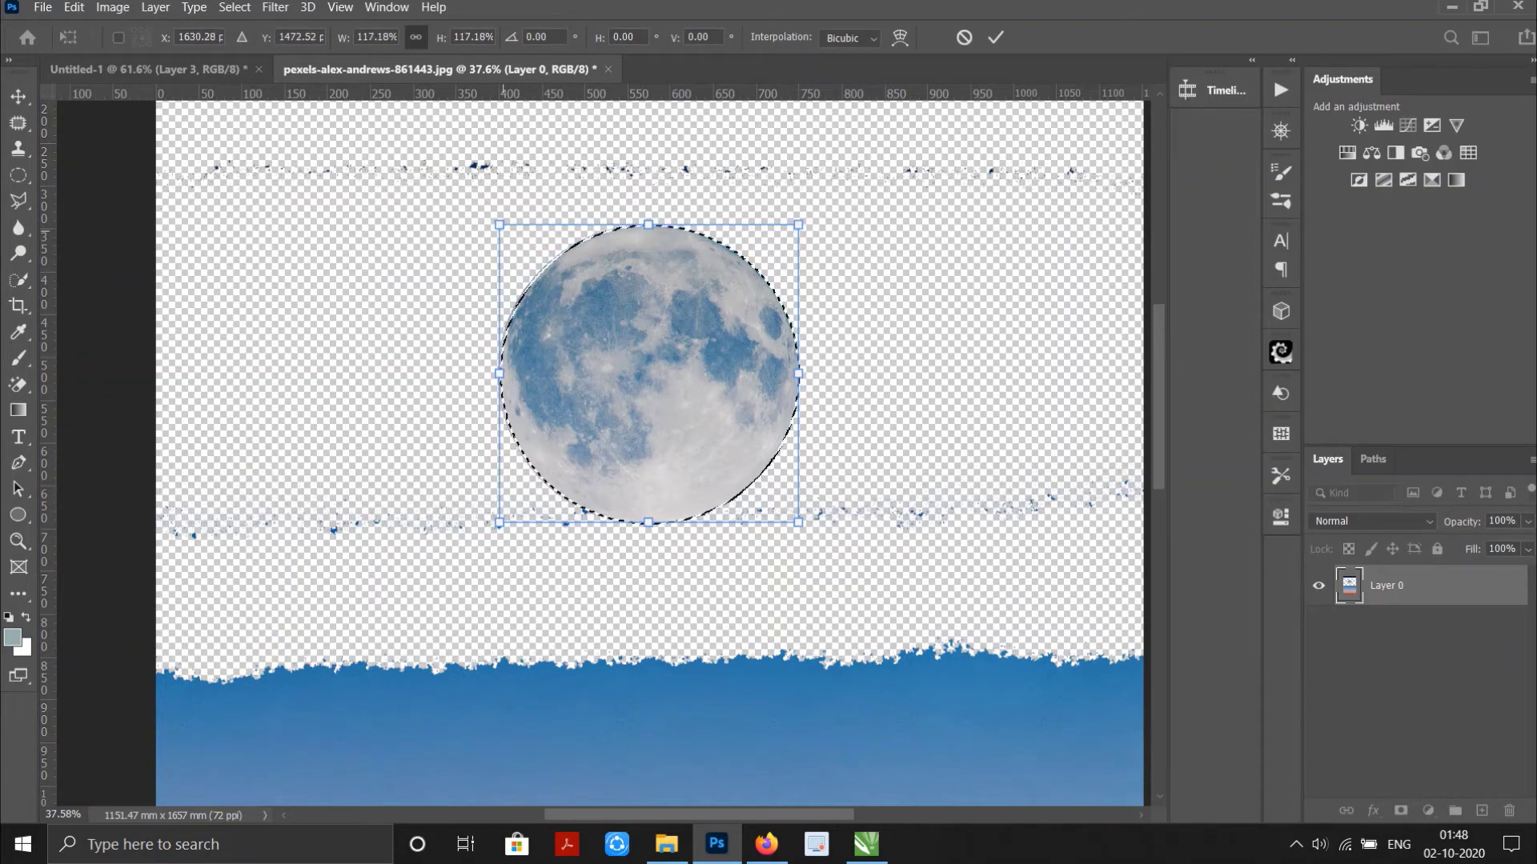
drag(498, 224, 497, 220)
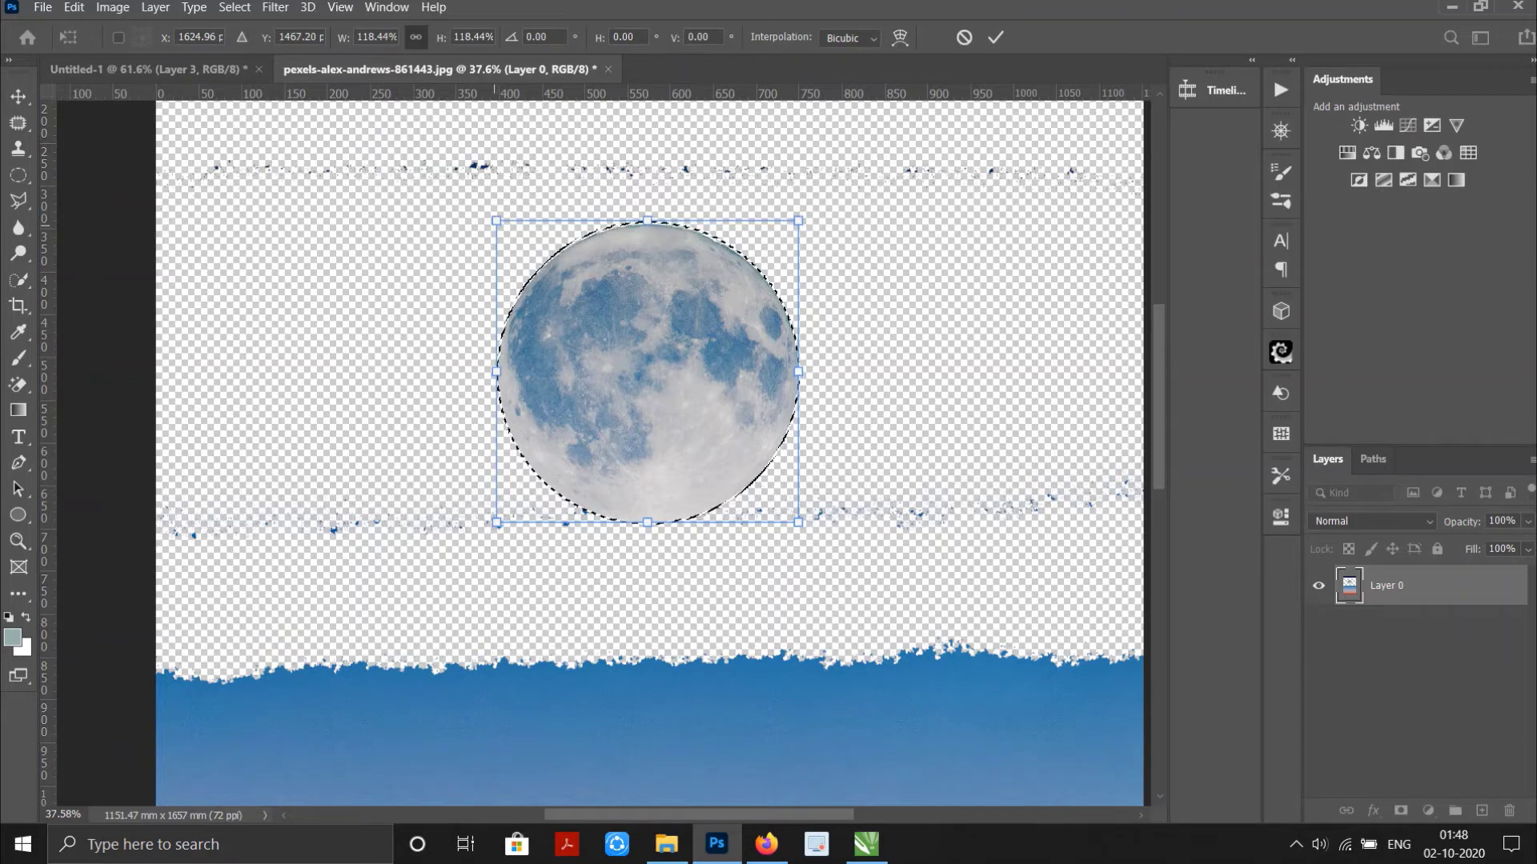
drag(798, 221, 796, 224)
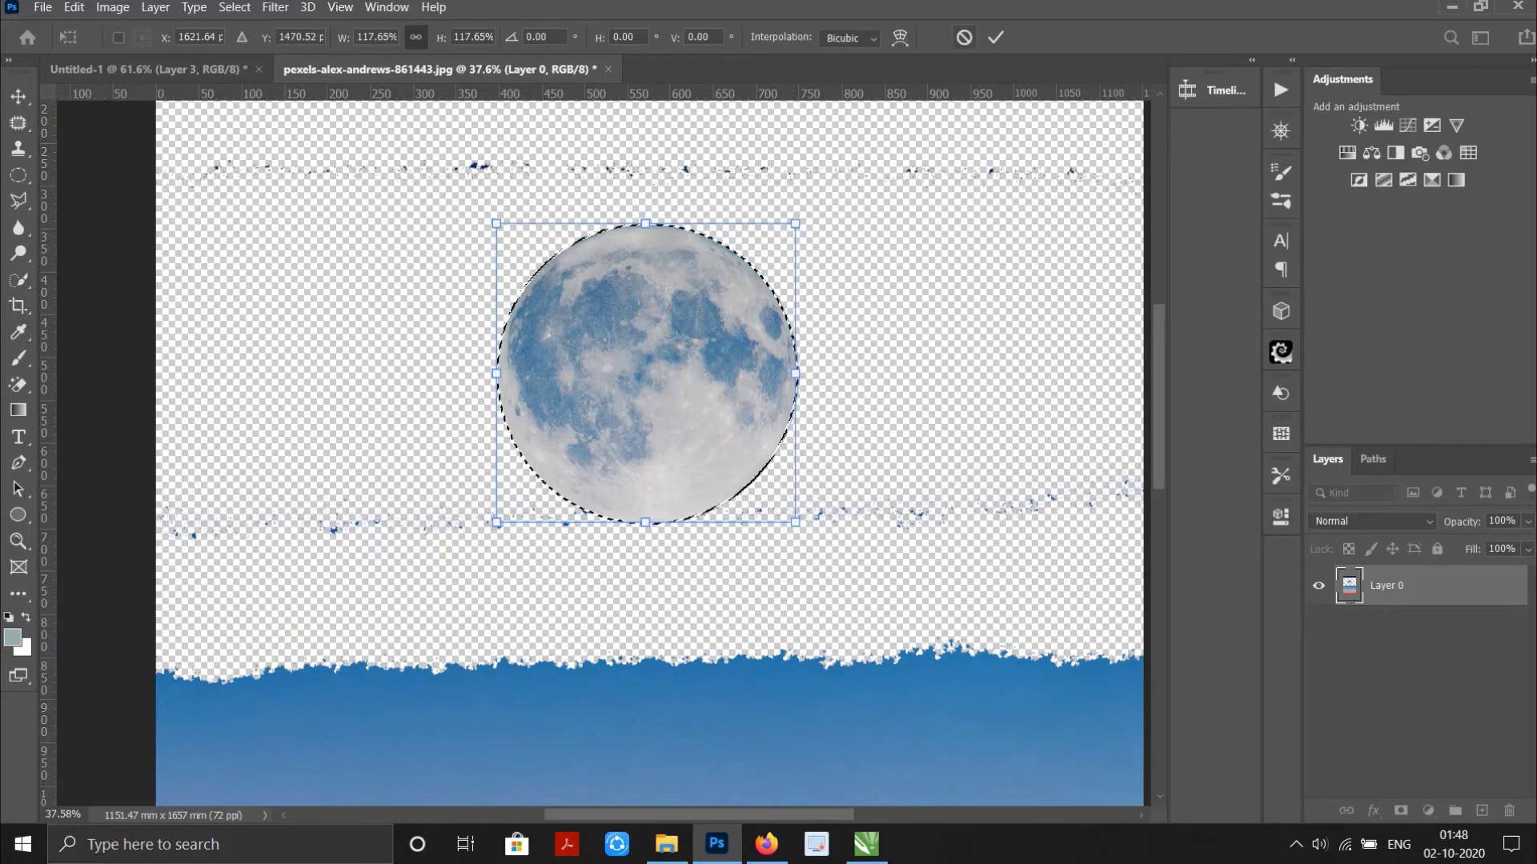
key(Return)
Drag the moon into Untitled-1, scale it down and place it behind the chapel's spire.
key(v)
mouse_move(647, 374)
mouse_down()
mouse_move(389, 231)
mouse_move(275, 127)
mouse_move(145, 68)
mouse_up()
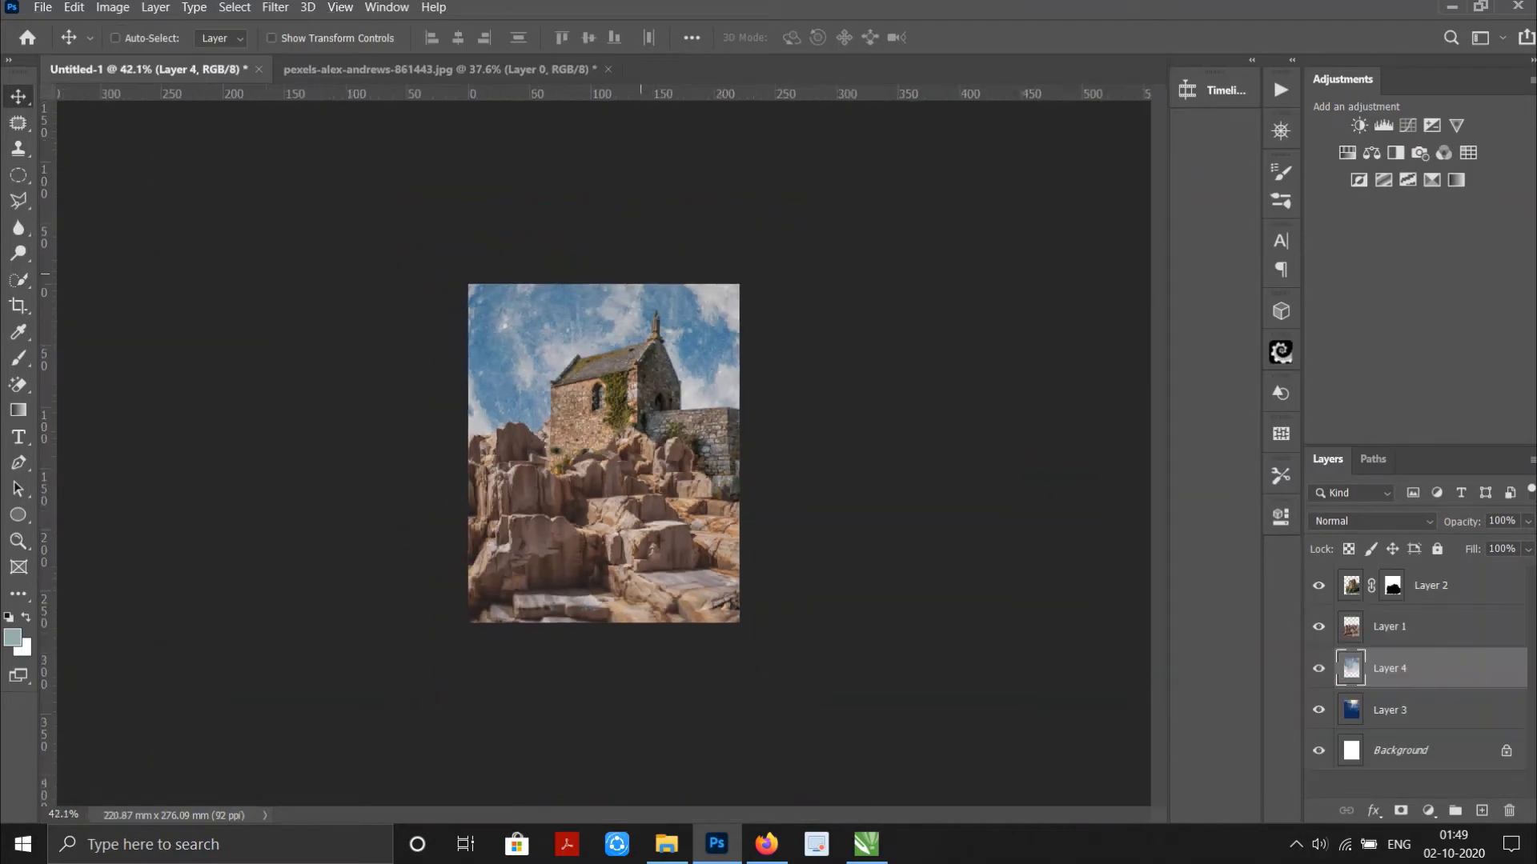
key(ctrl+minus)
key(ctrl+t)
drag(725, 508, 647, 430)
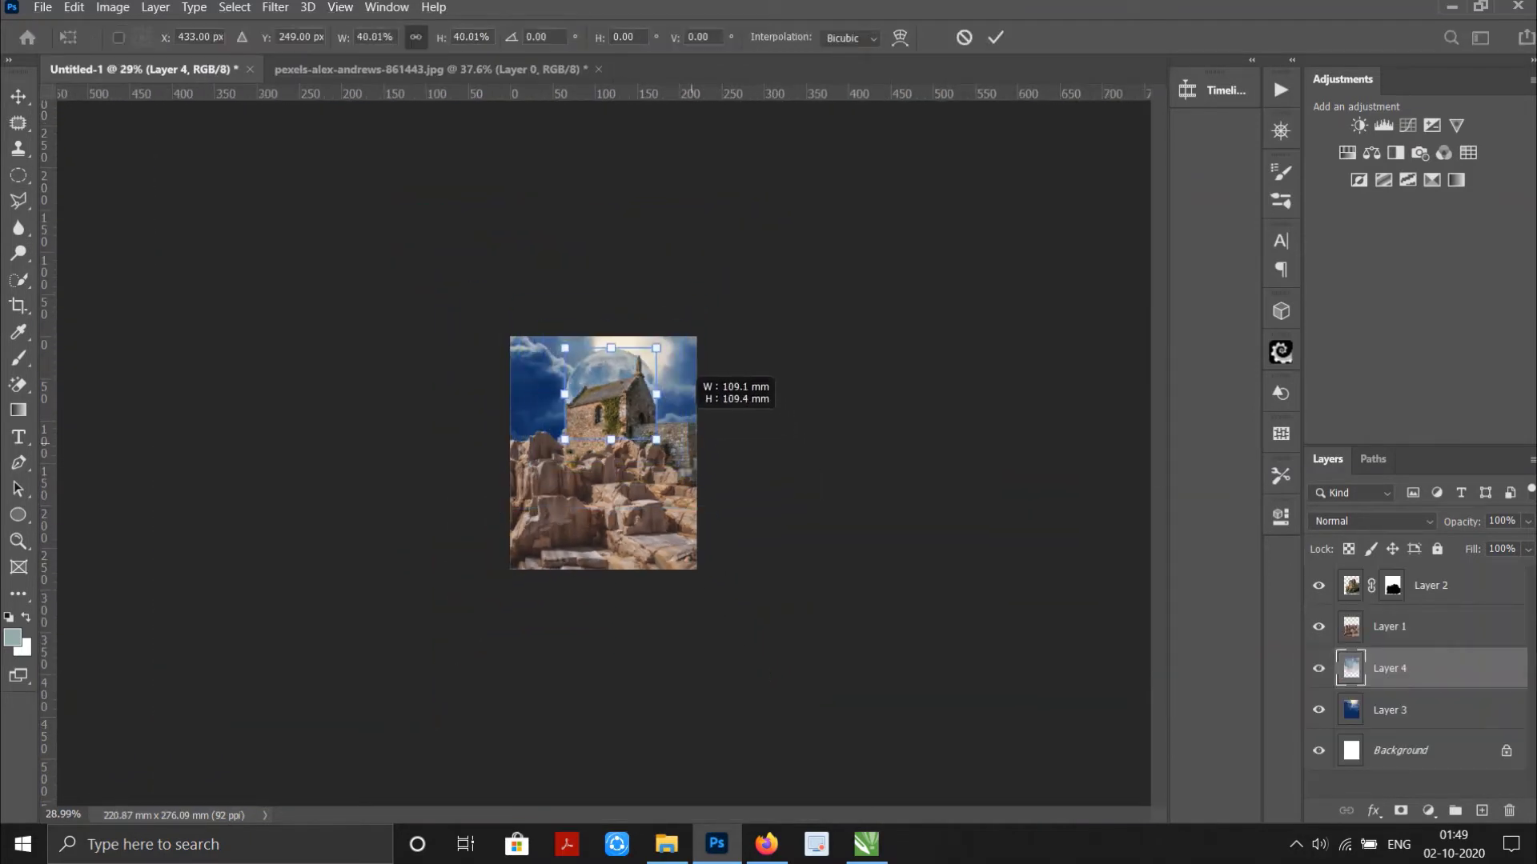
key(ctrl+0)
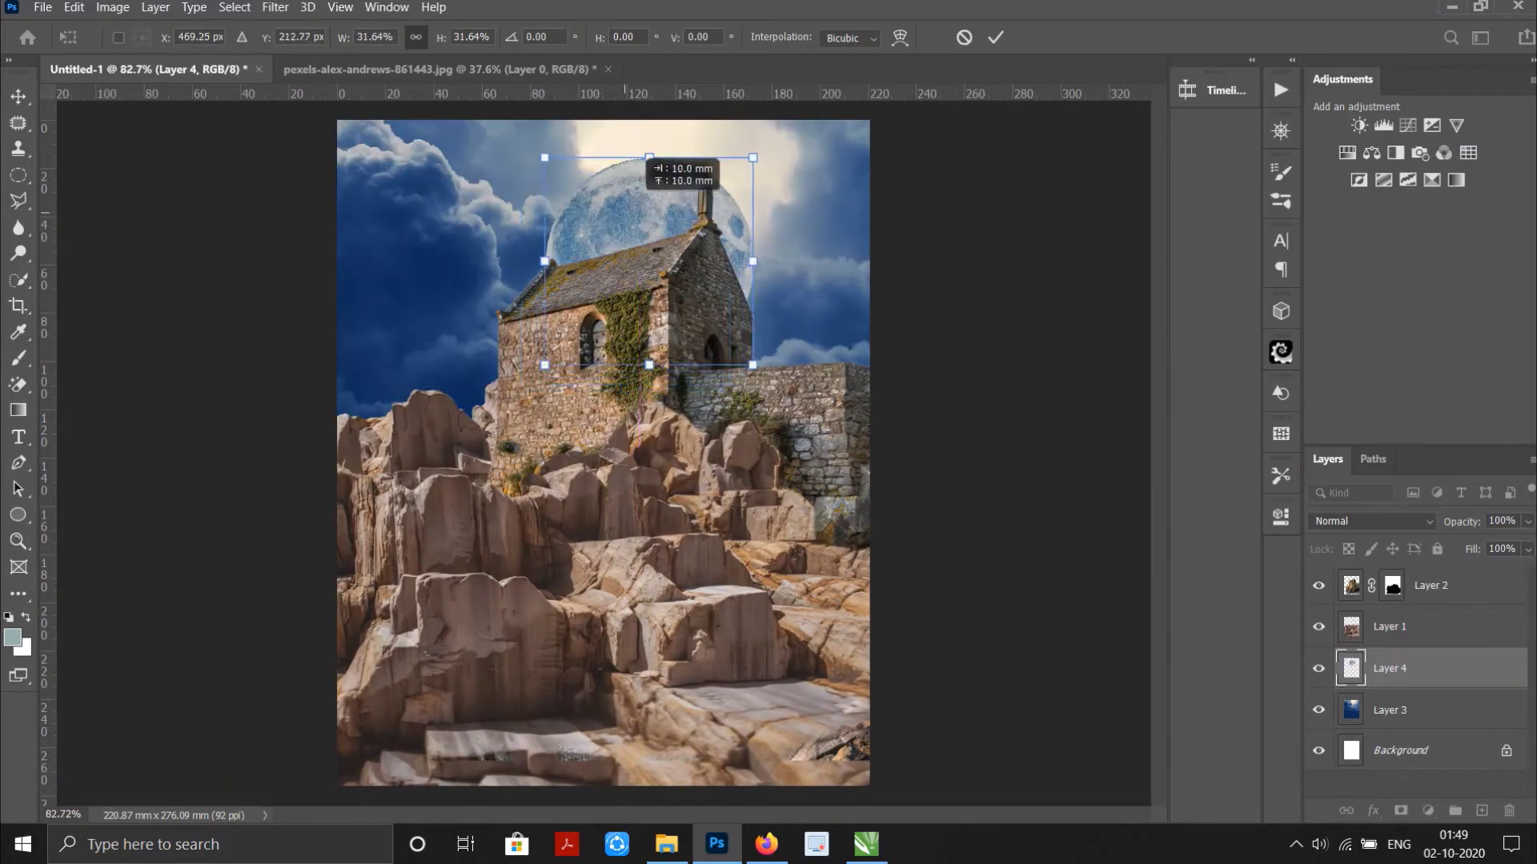
drag(624, 285, 704, 197)
mouse_move(808, 300)
mouse_down()
mouse_move(748, 251)
mouse_move(765, 267)
mouse_up()
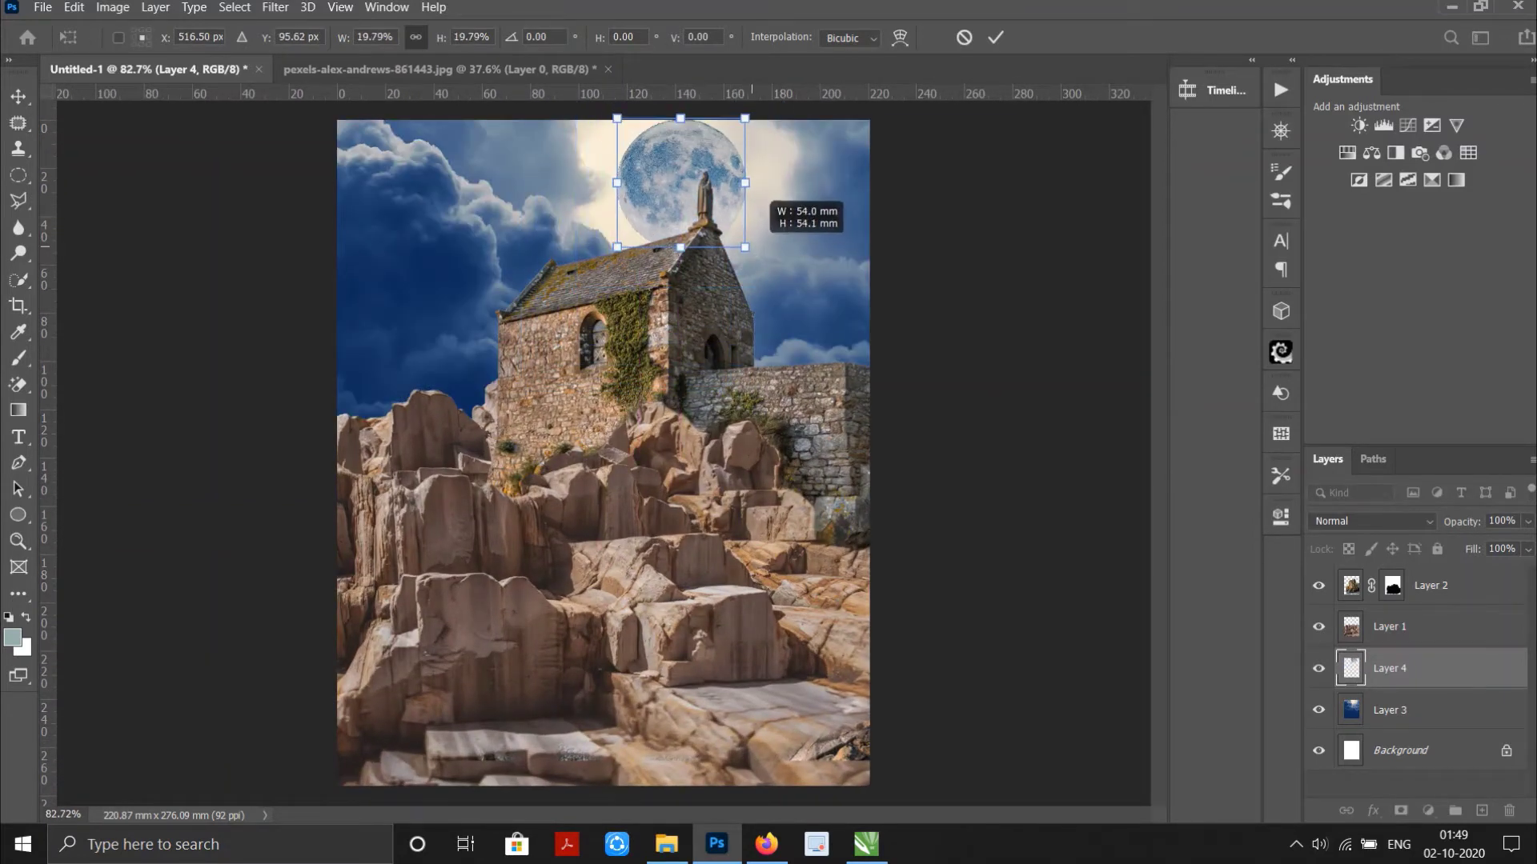
key(Return)
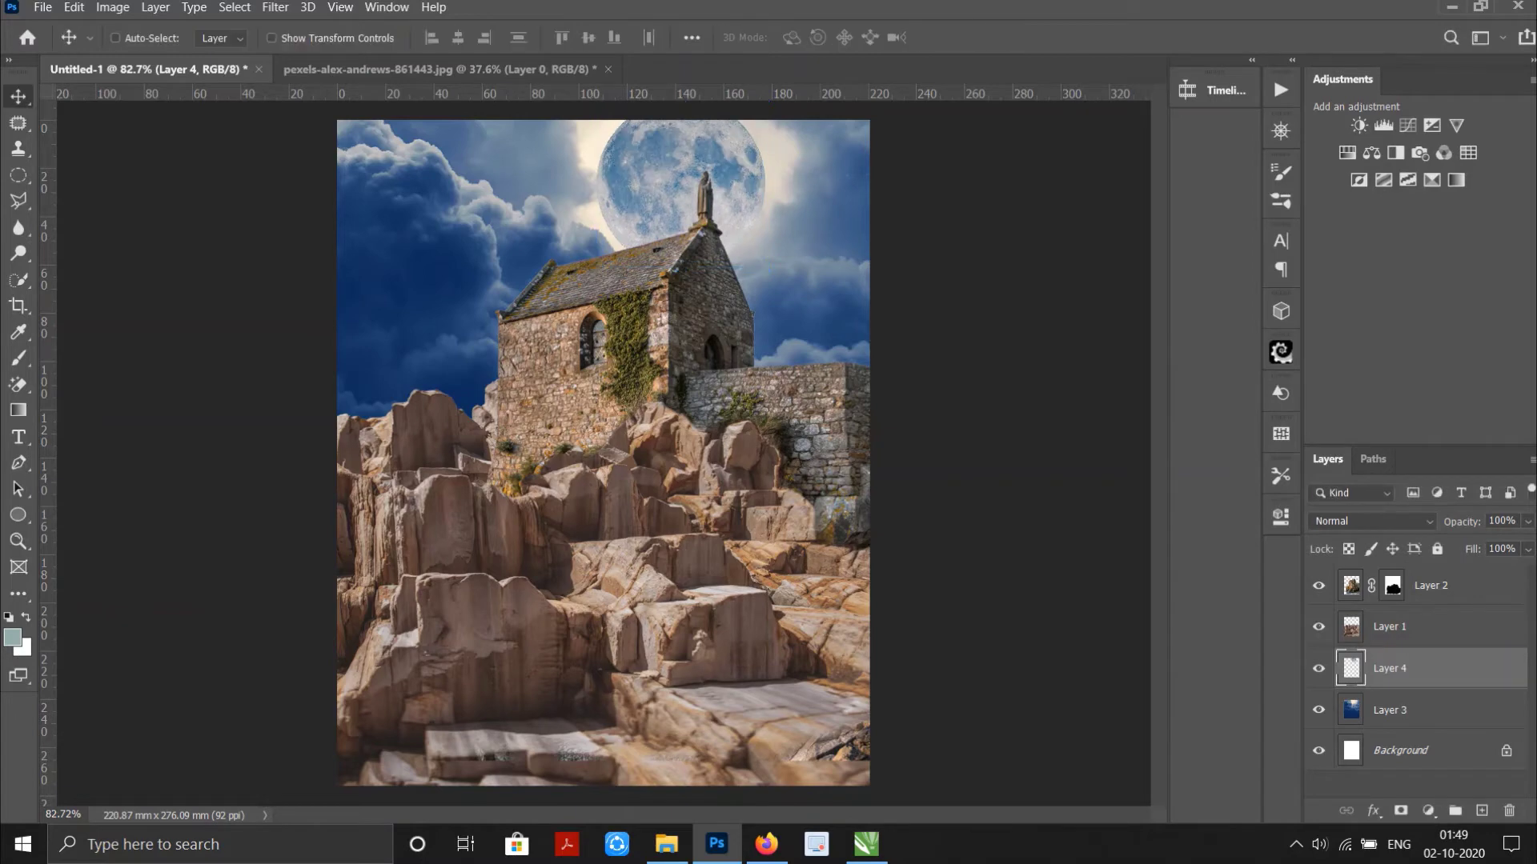
Paint a soft white glow over the moon on a new empty layer.
scroll(592, 457, up, 2)
scroll(592, 496, up, 2)
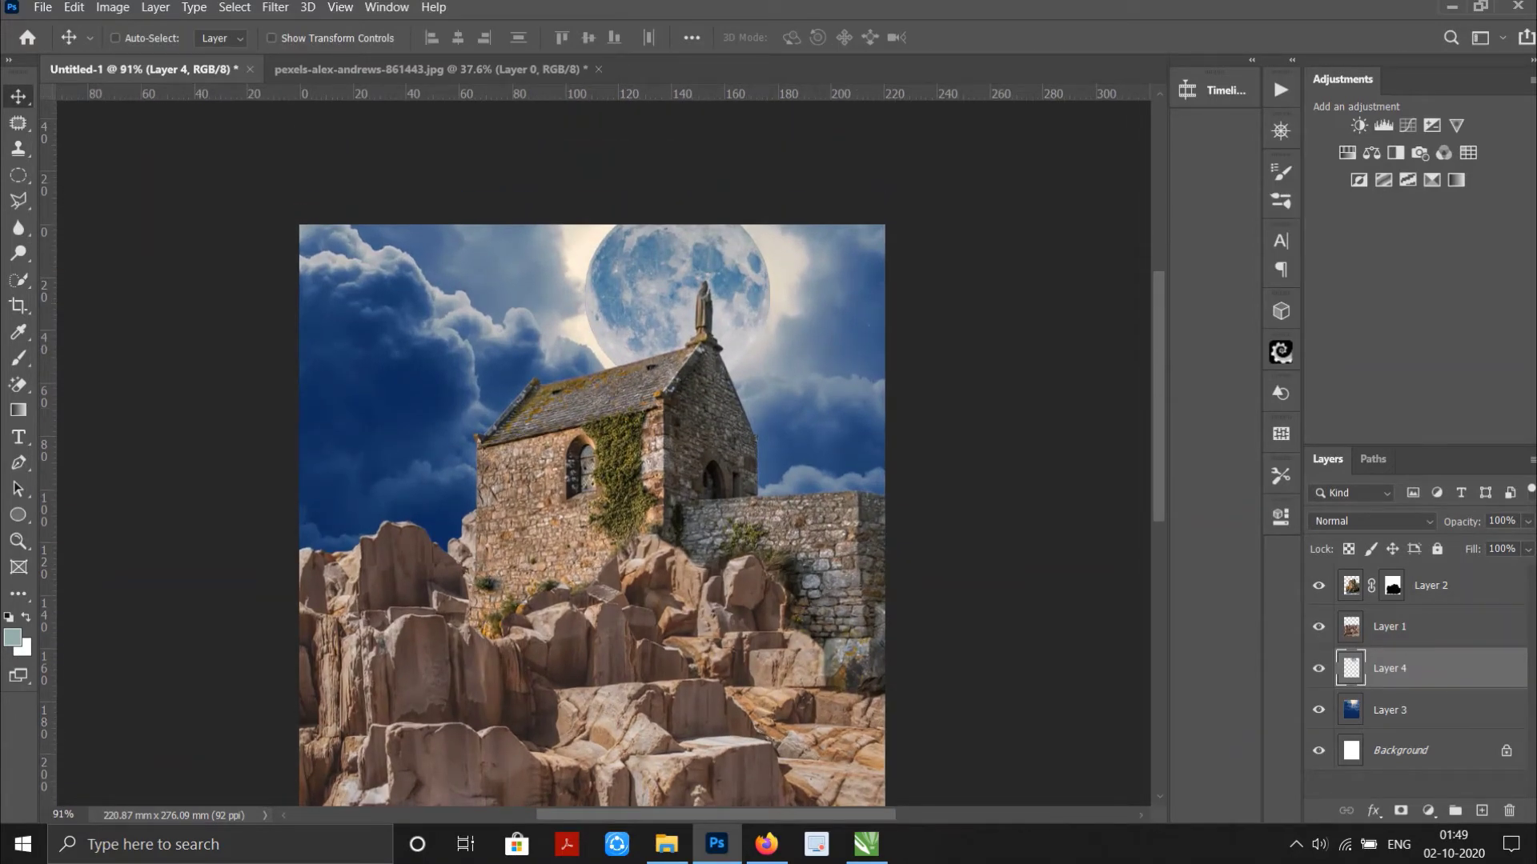
key(b)
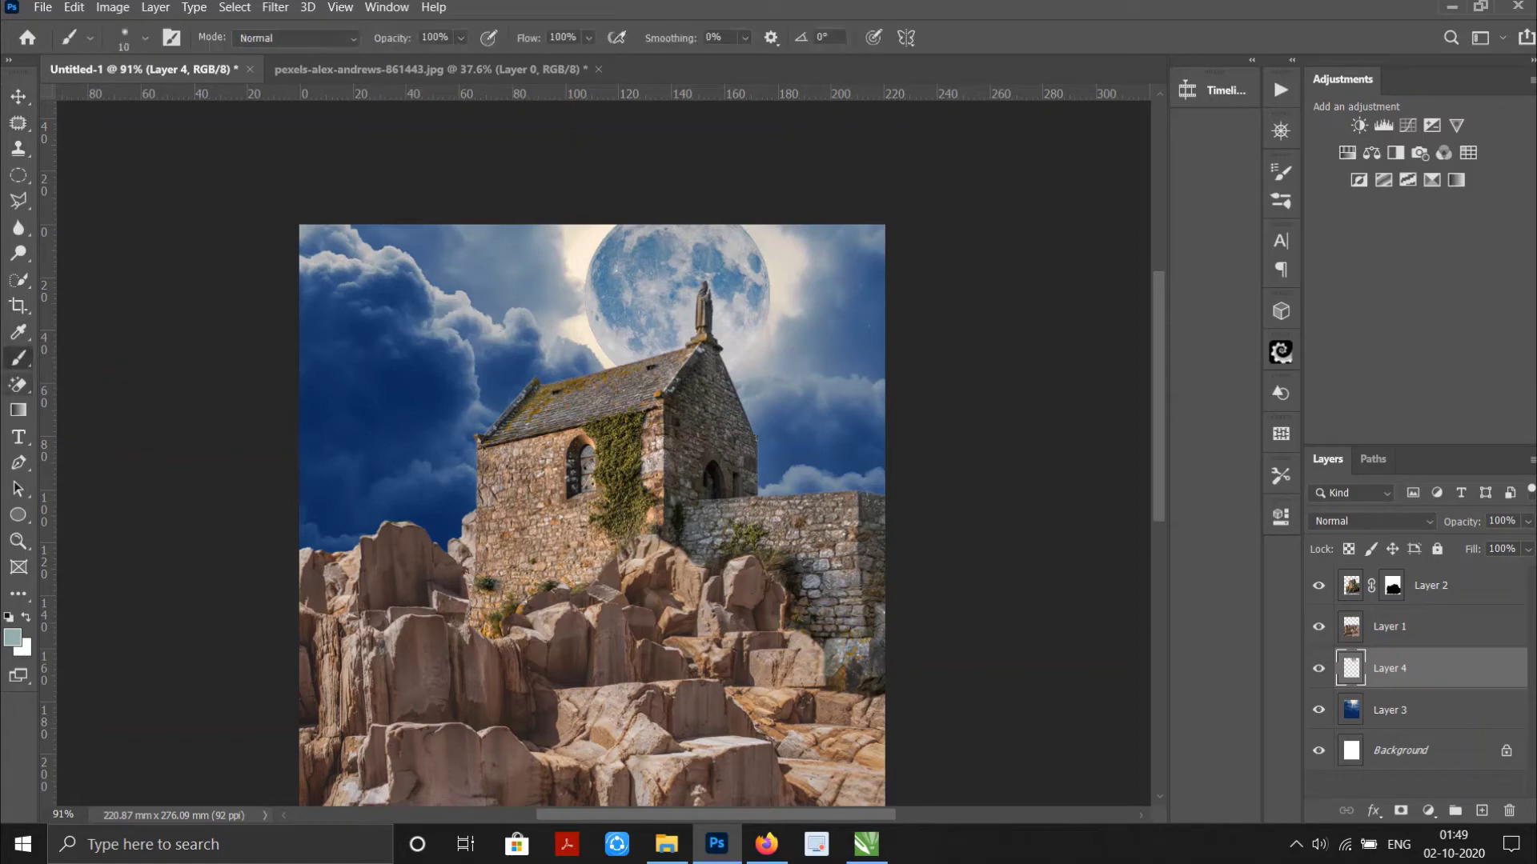
key(x)
key(bracketright)
key(bracketright)
key(bracketright)
click(1482, 811)
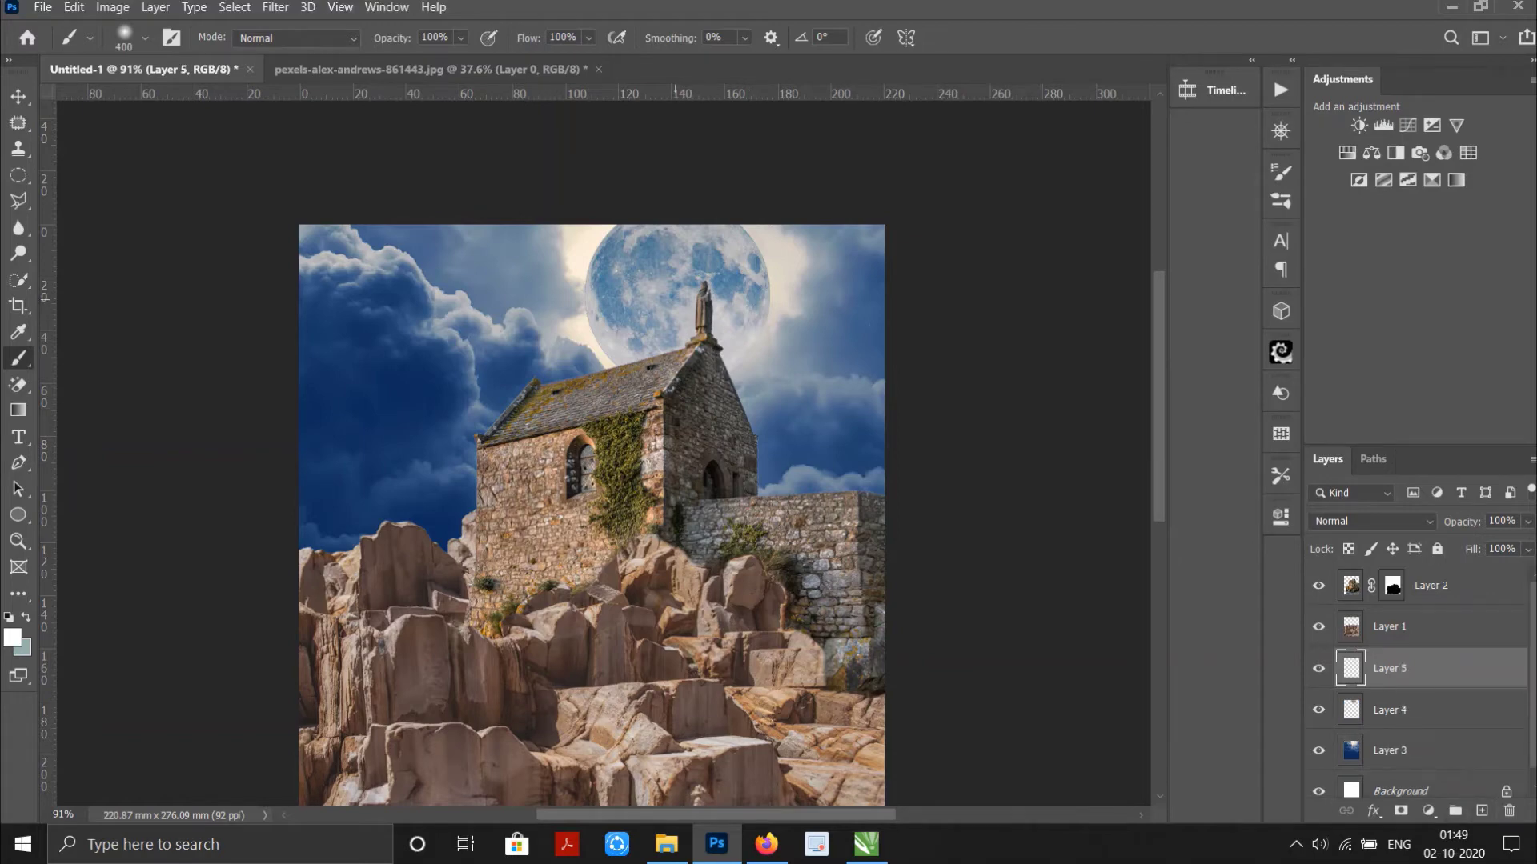
drag(660, 293, 704, 291)
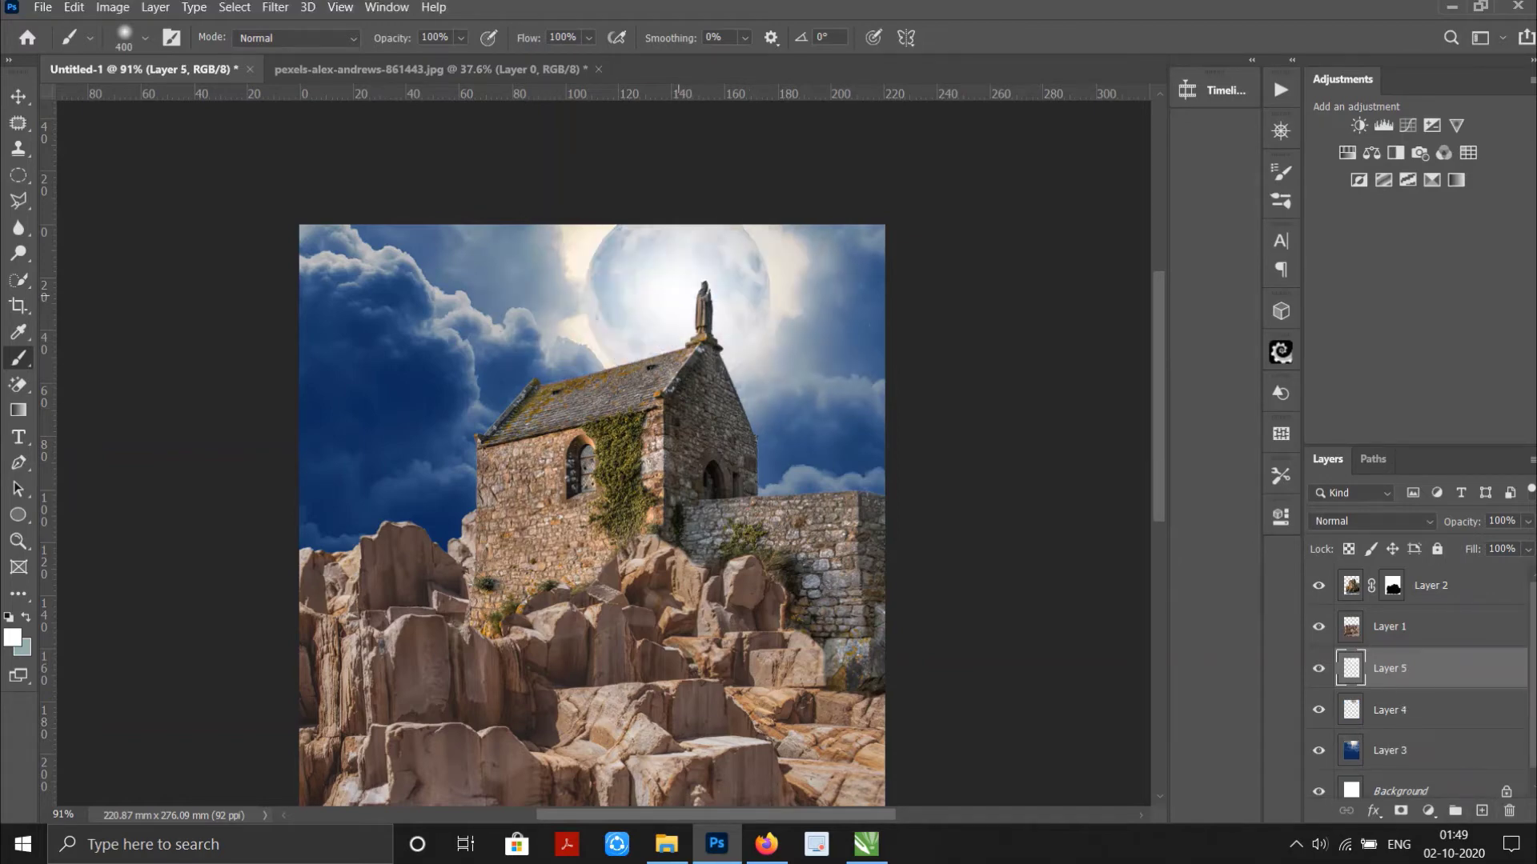
Blend the glow layer as Color Dodge with 28% fill.
click(1370, 521)
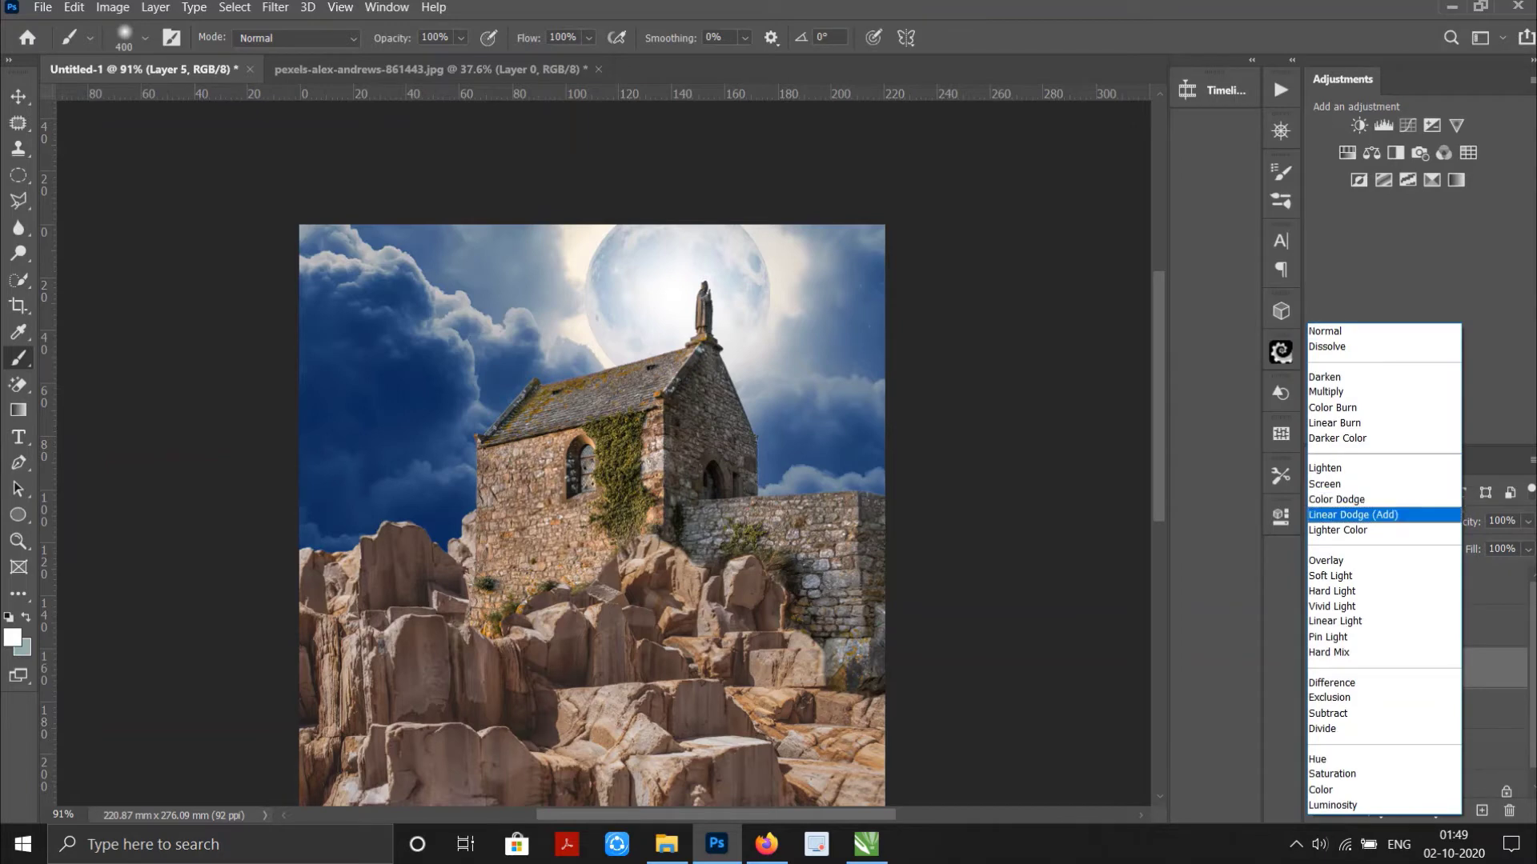
click(1361, 515)
drag(1473, 549, 1449, 549)
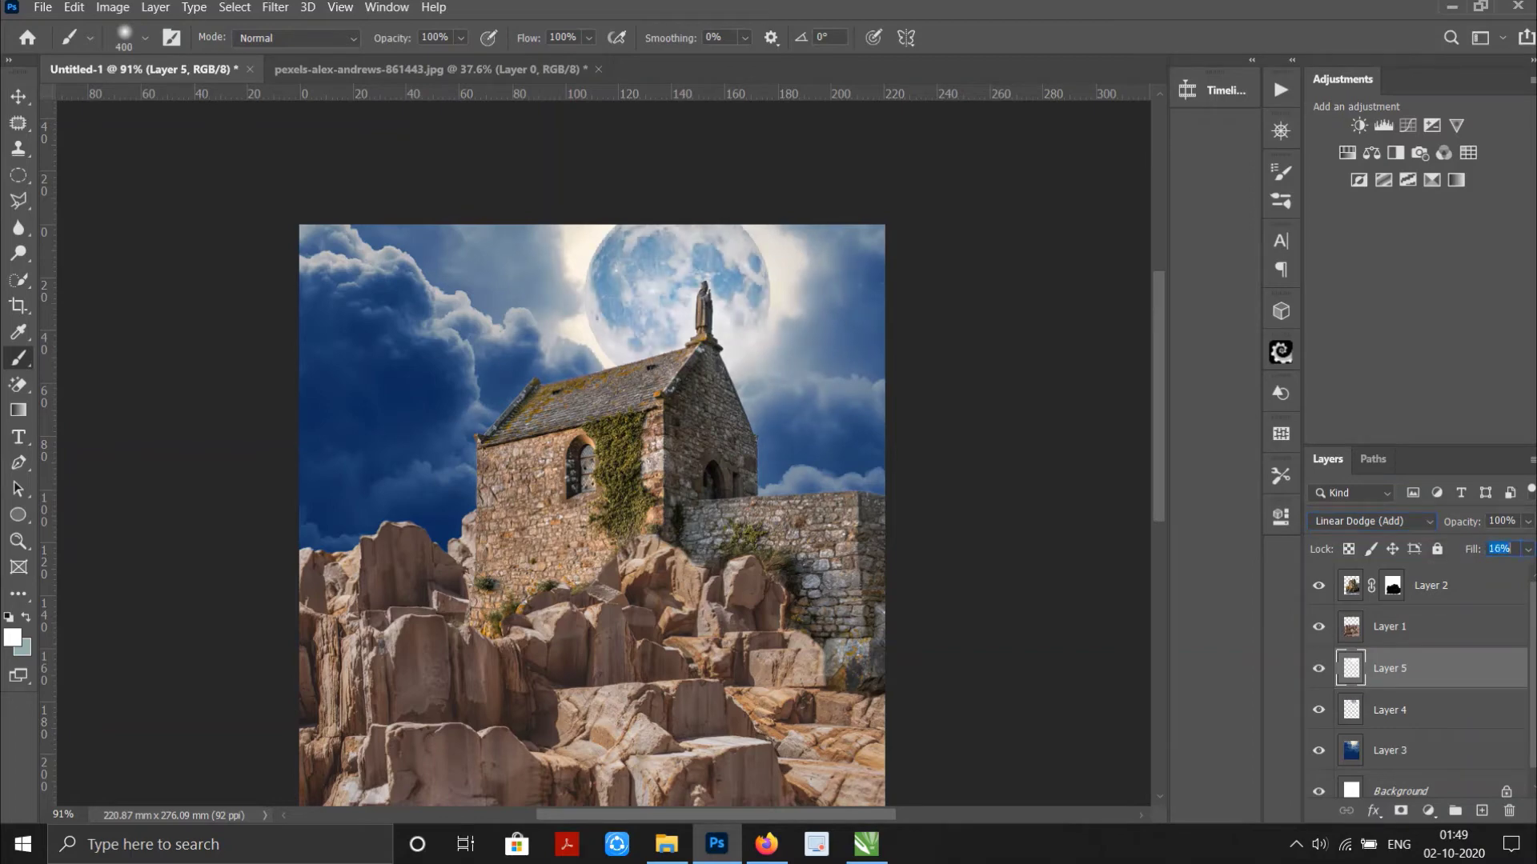
key(Up)
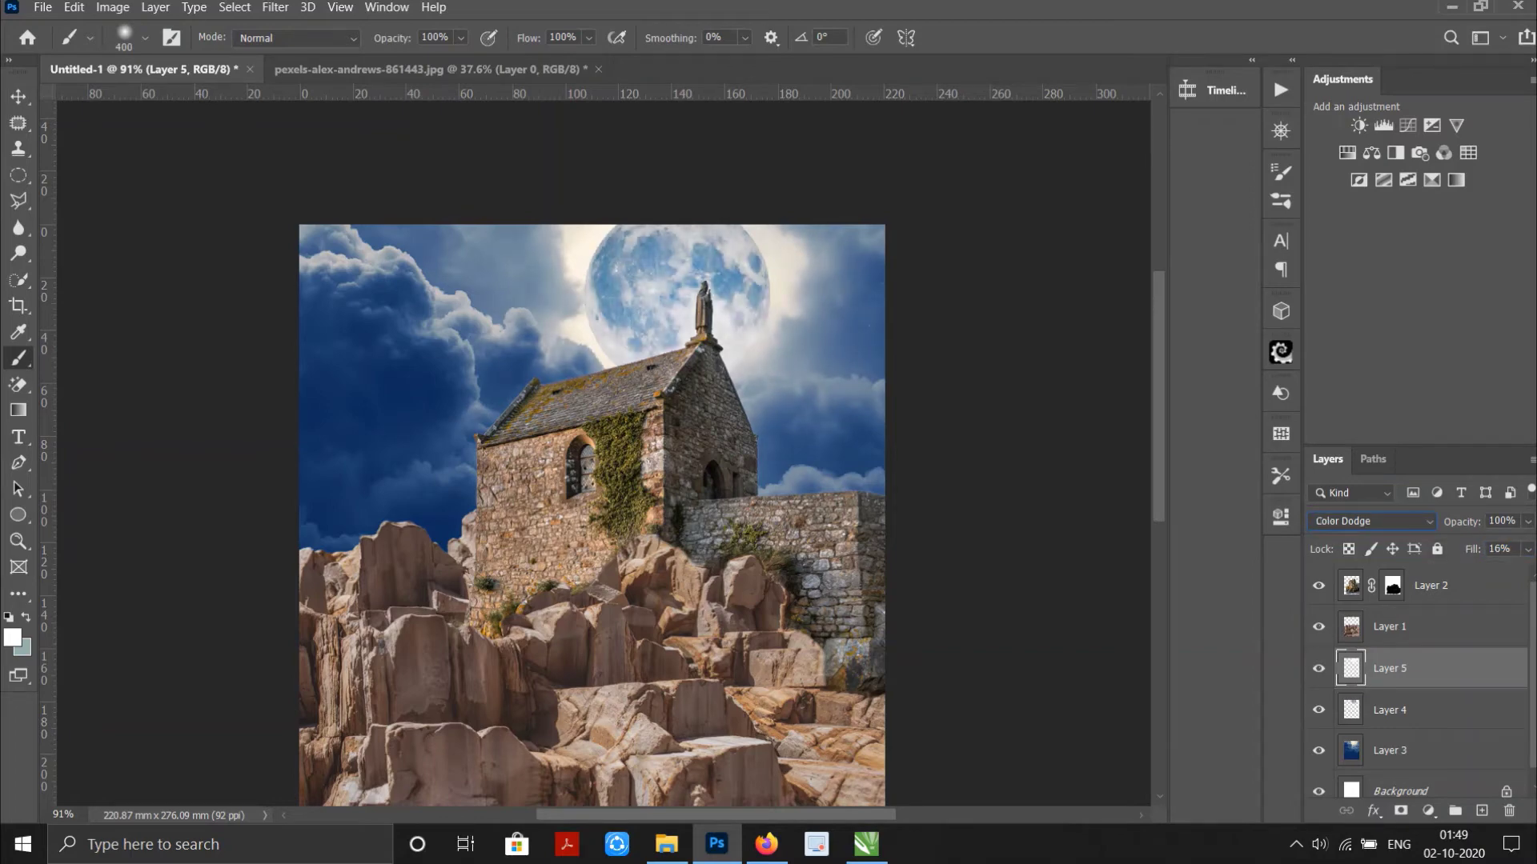
key(Tab)
key(Tab)
text(3)
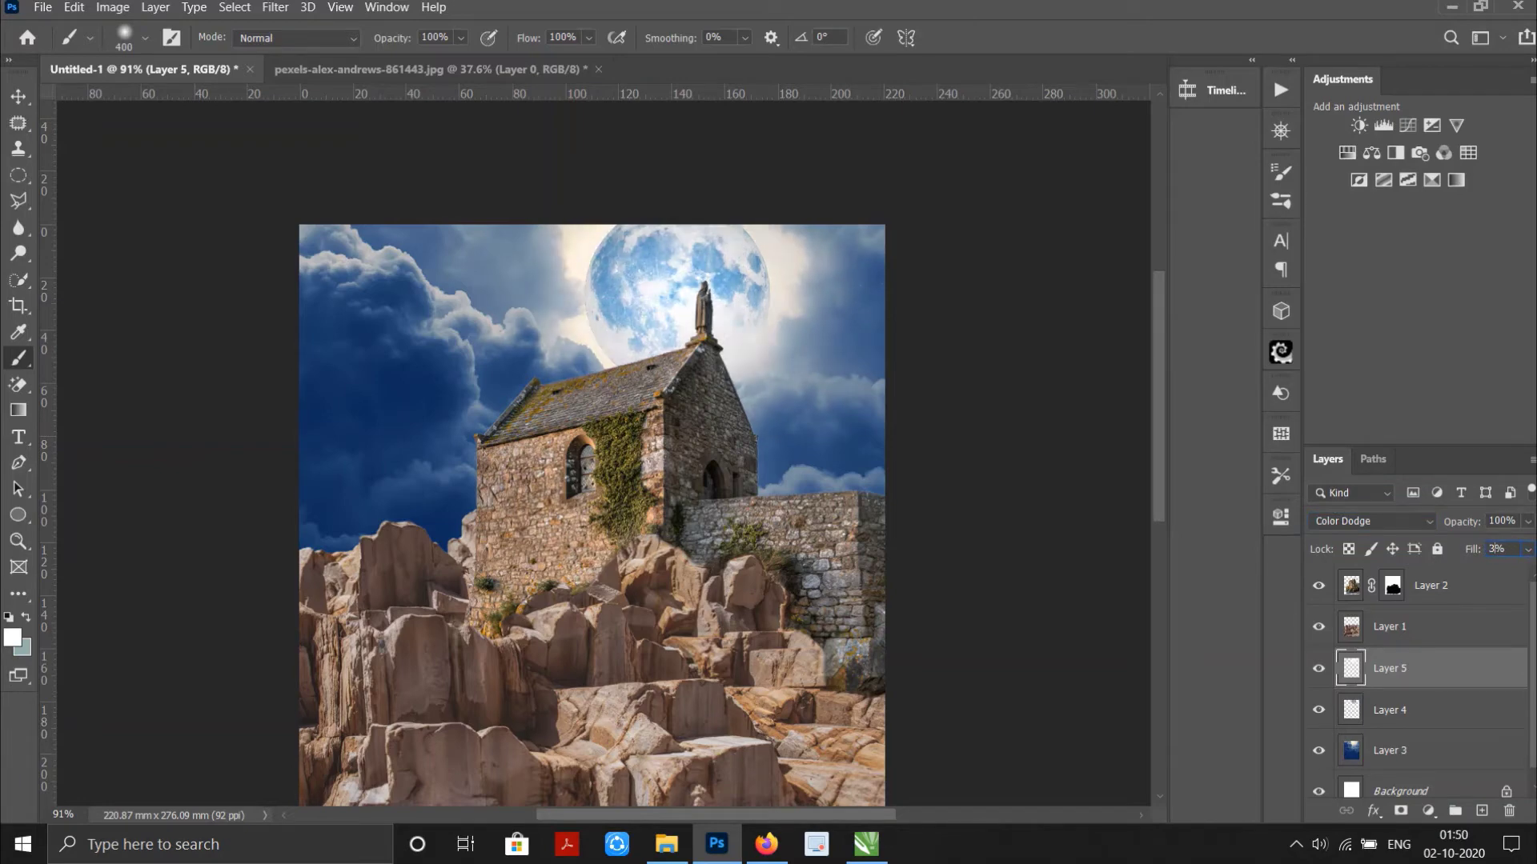
text(0)
key(BackSpace)
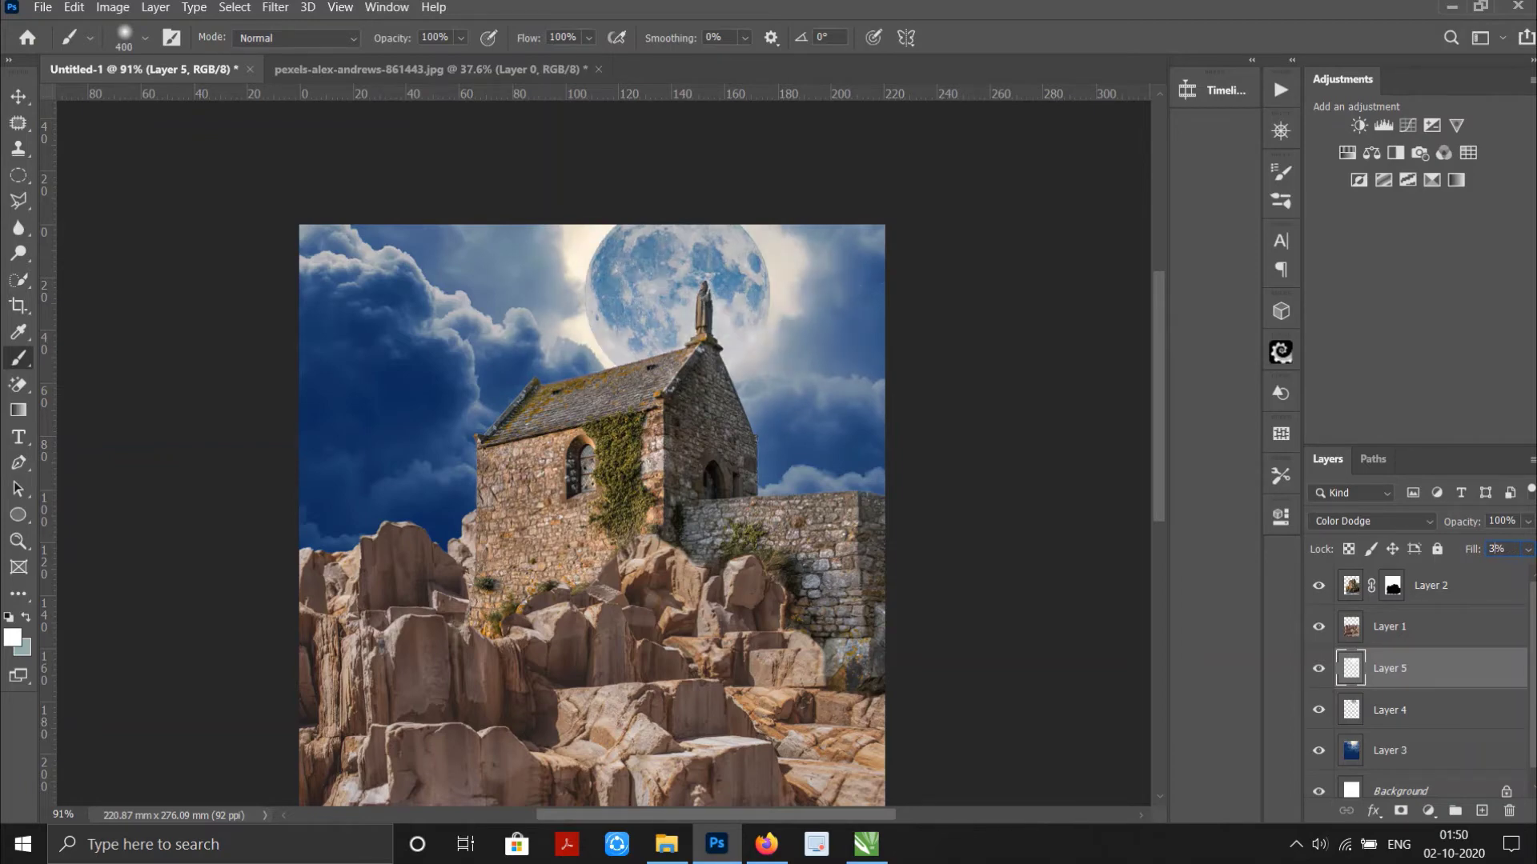
text(8)
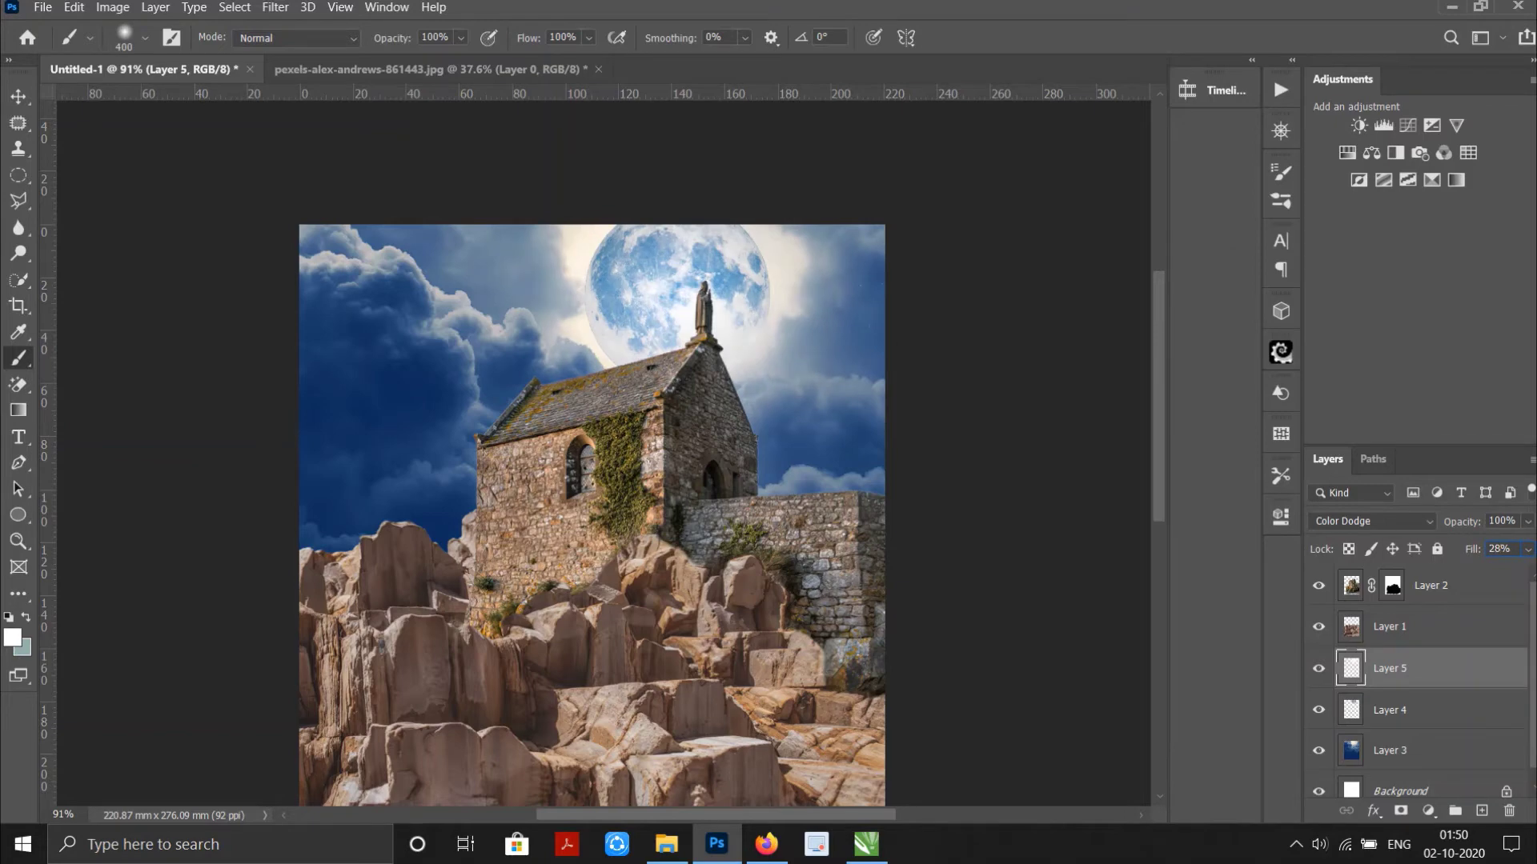
key(Return)
Load the chapel and rocks outline as a selection and add a new empty layer.
key(v)
key(ctrl+minus)
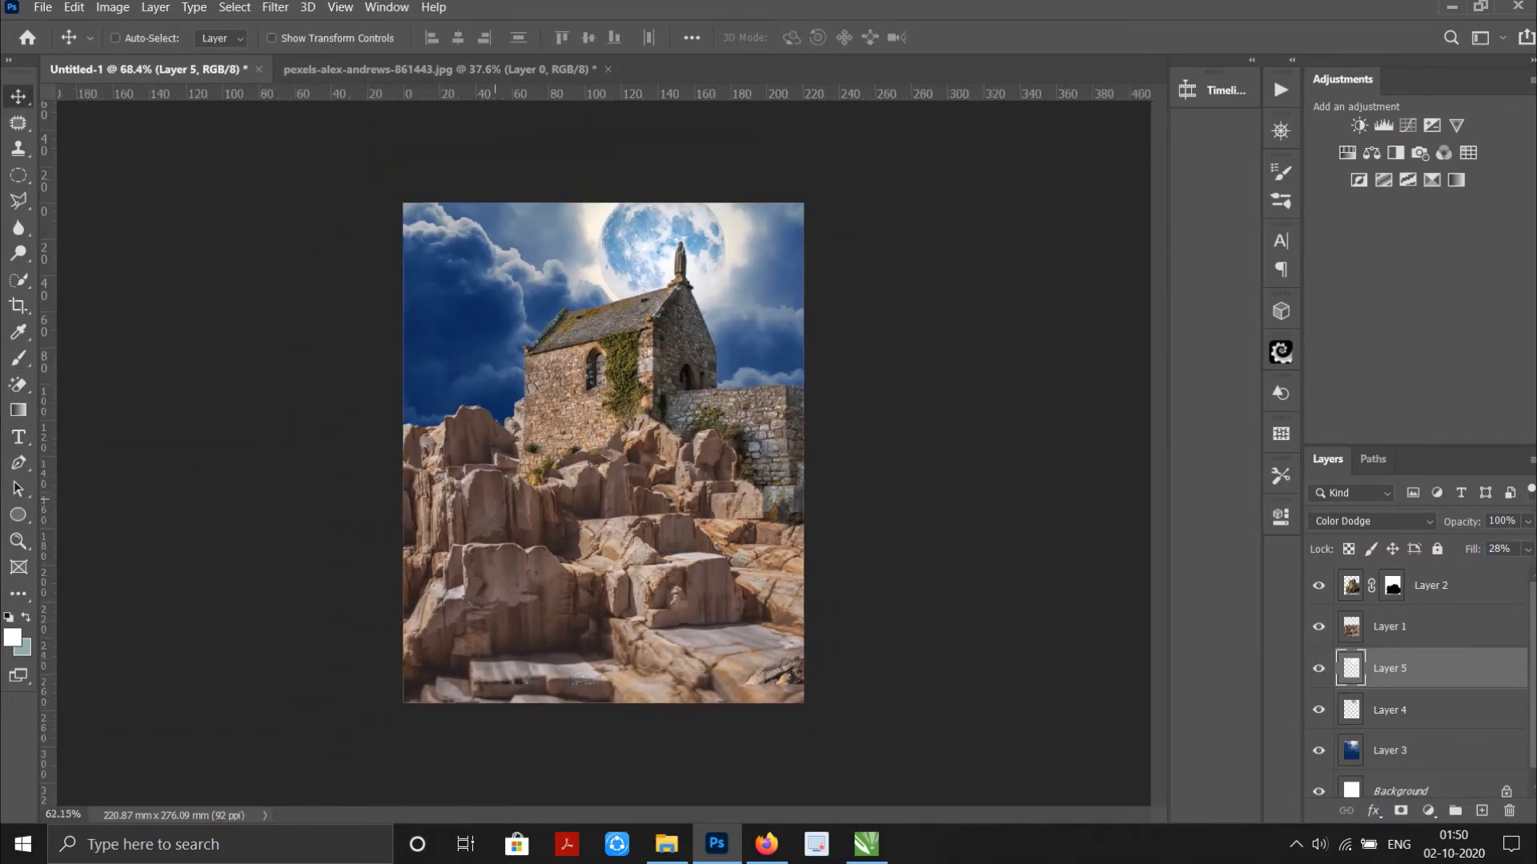
key(ctrl+0)
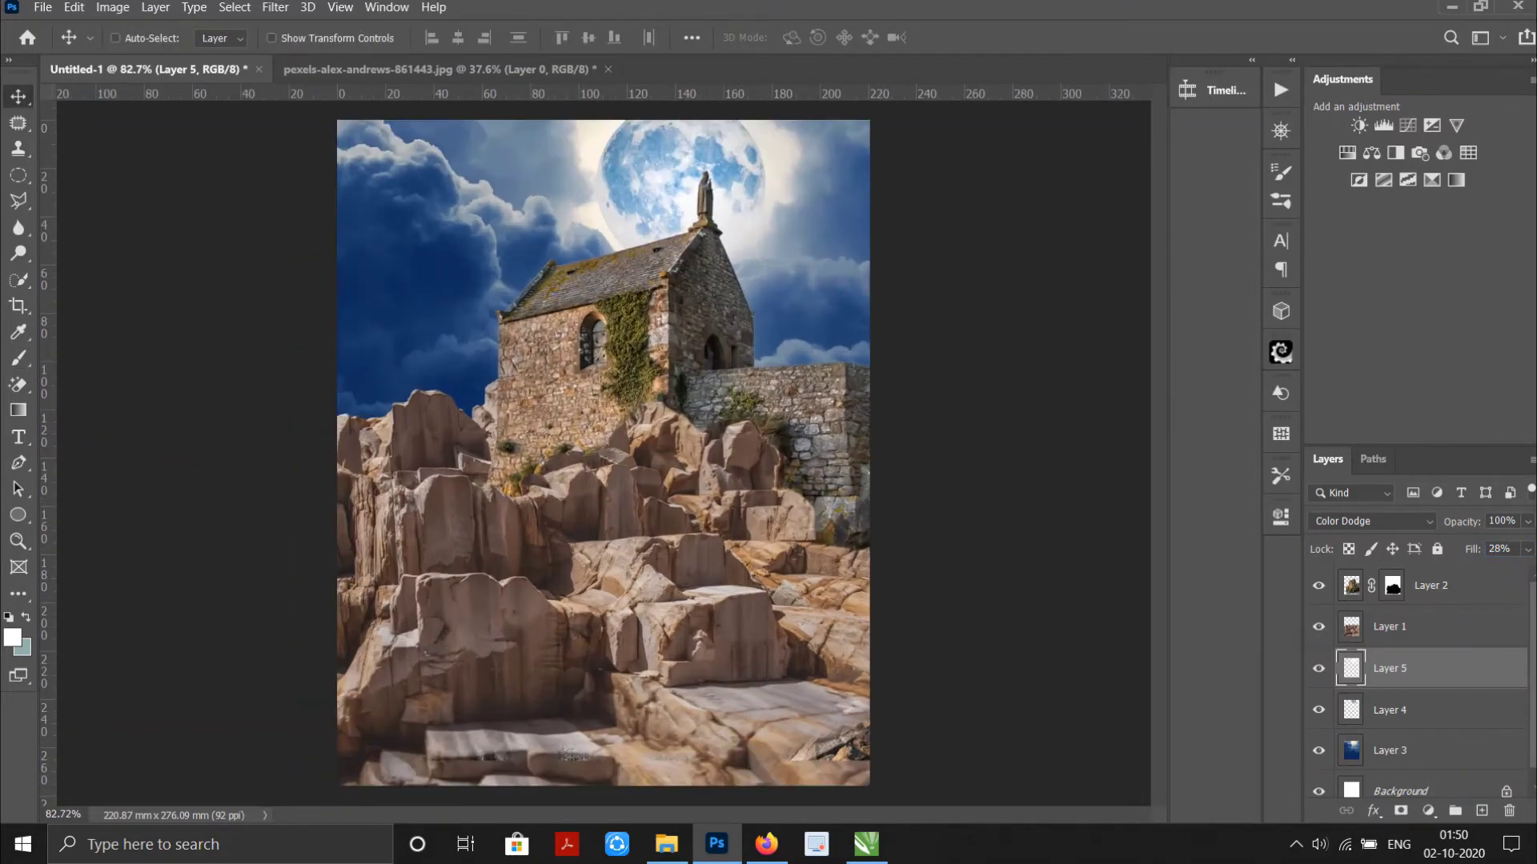
scroll(603, 452, down, 1)
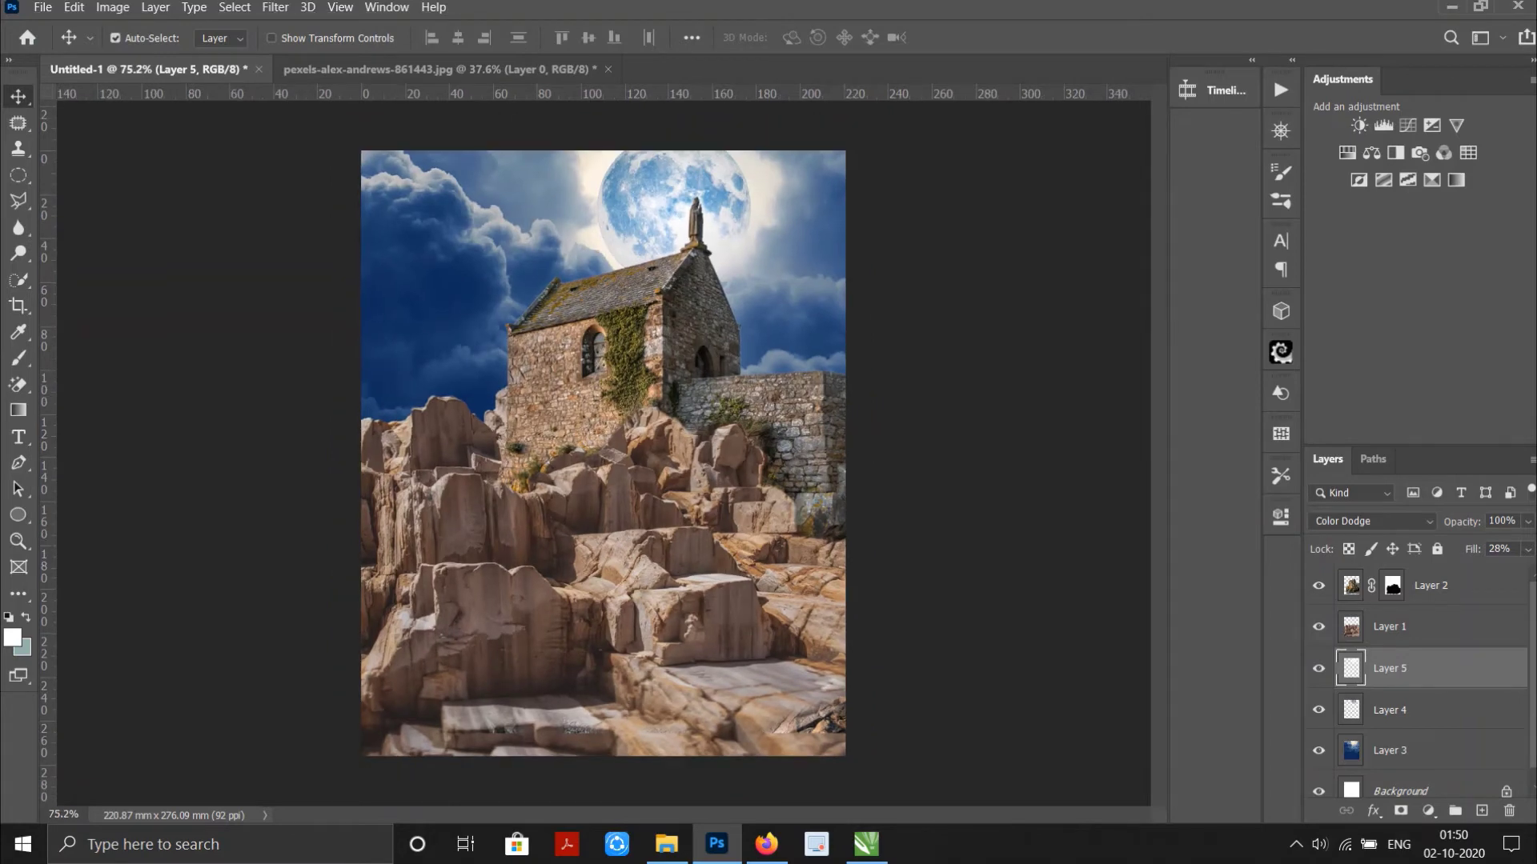
key(alt+bracketright)
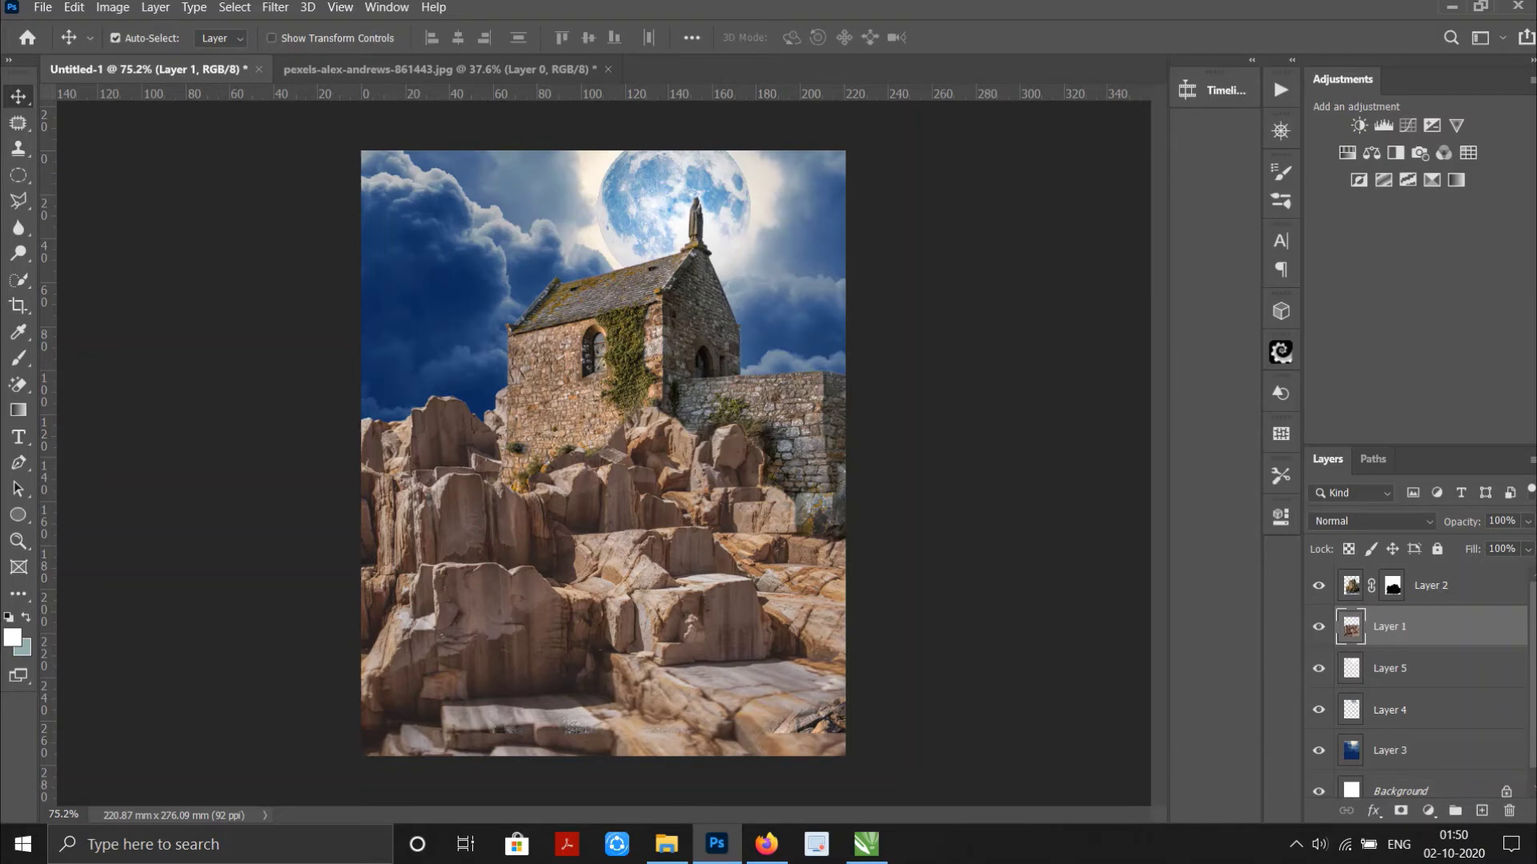
ctrl+click(1351, 626)
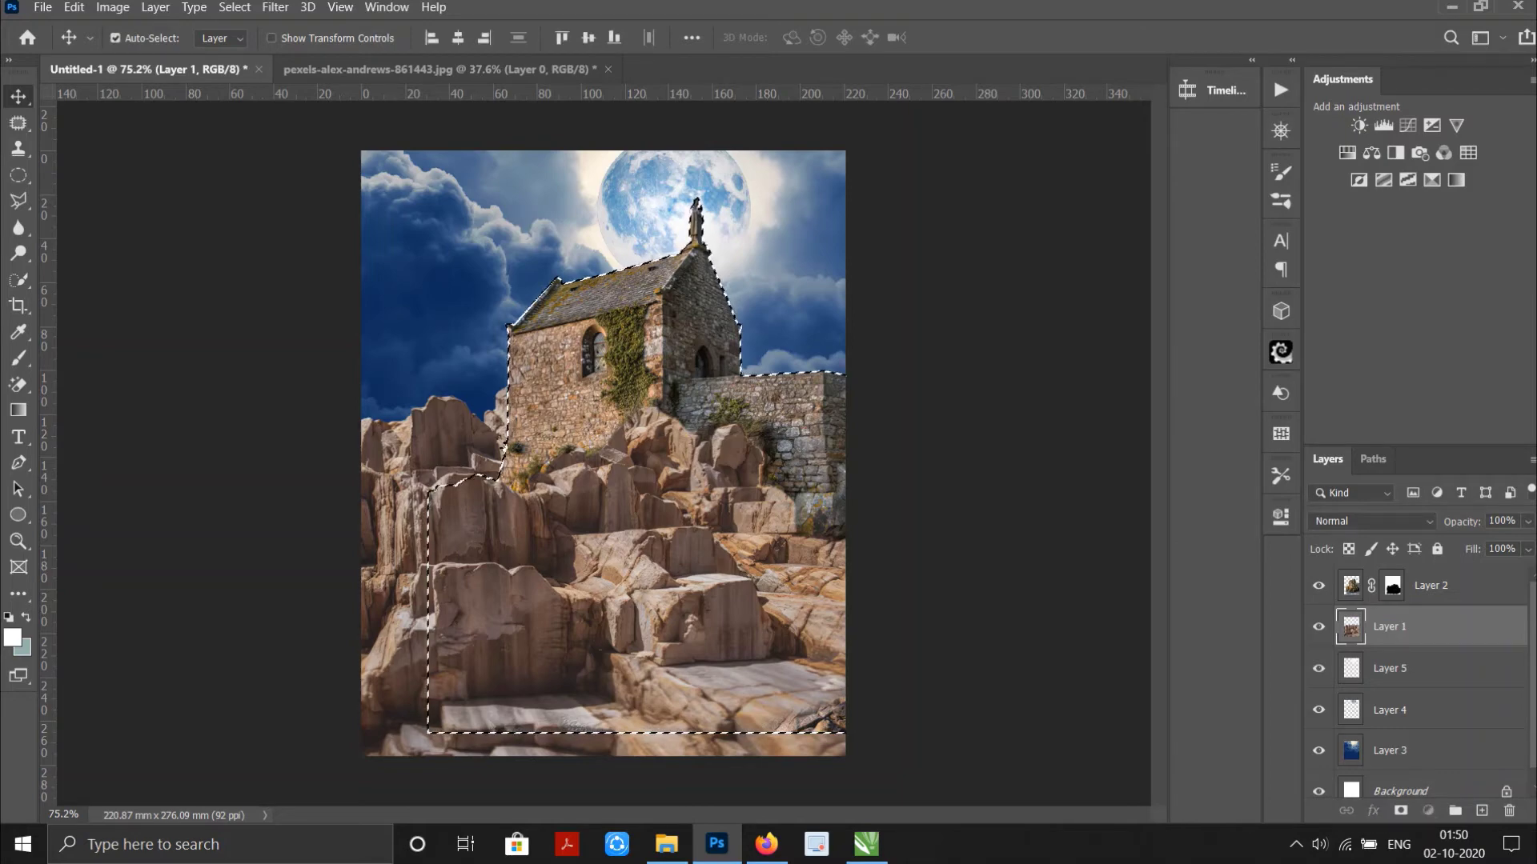
key(ctrl+shift+alt+n)
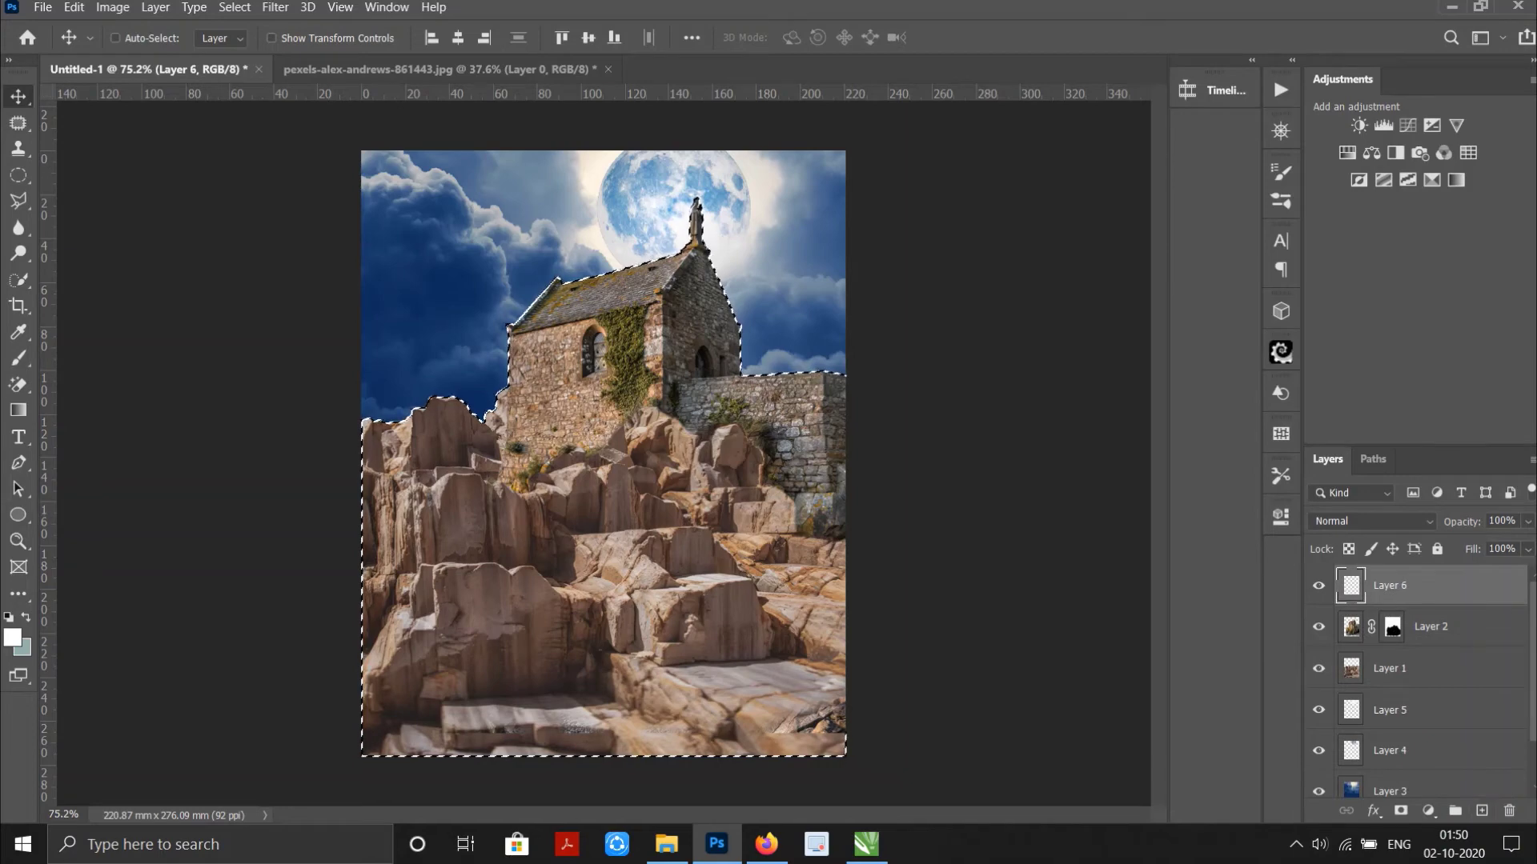
Set the background colour to light blue 70a9d4.
key(i)
click(23, 647)
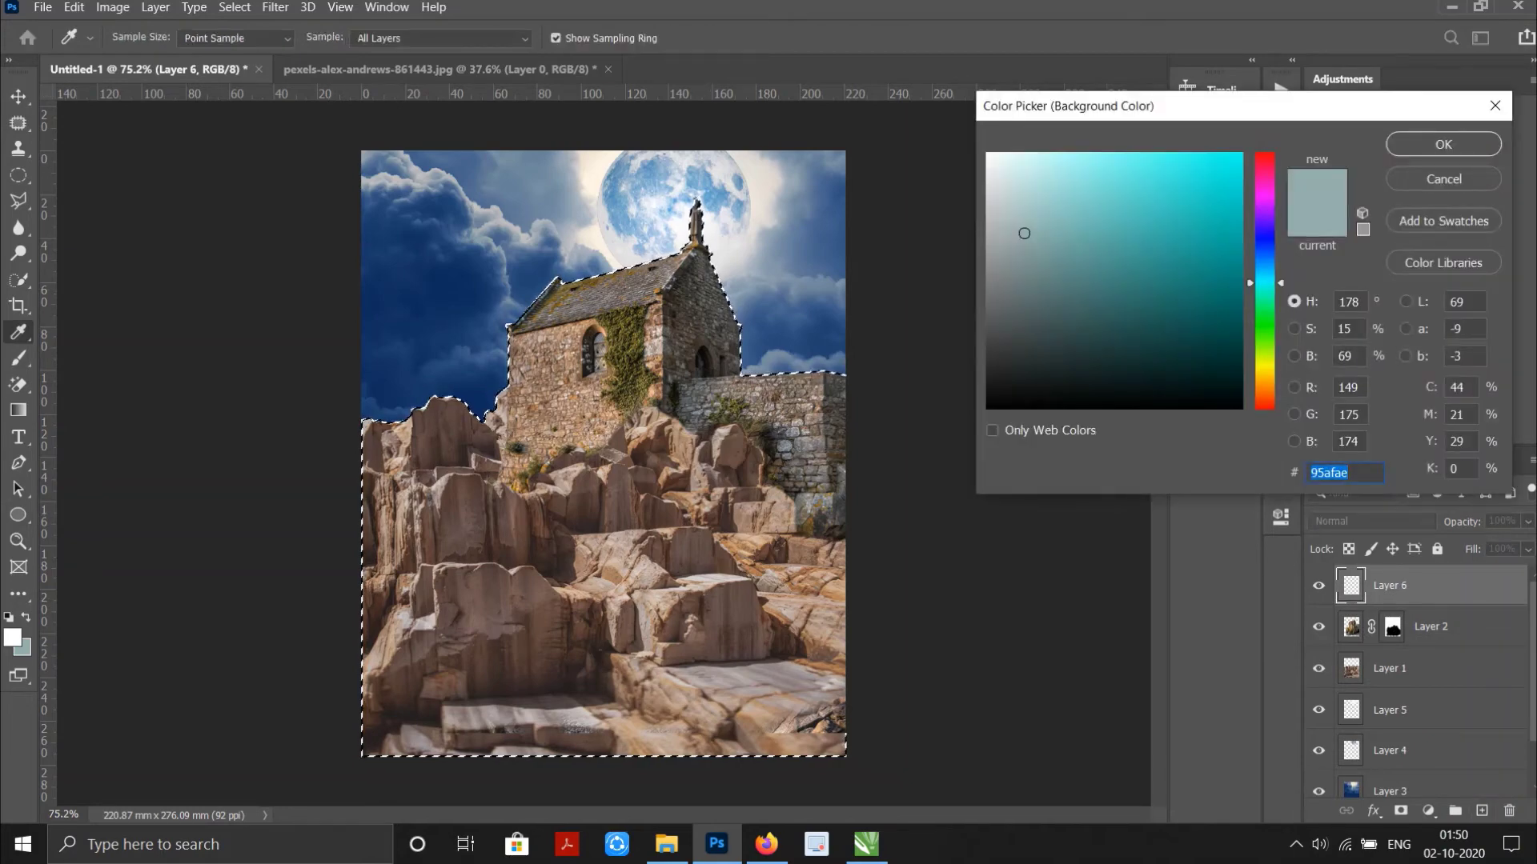
text(08d5cd)
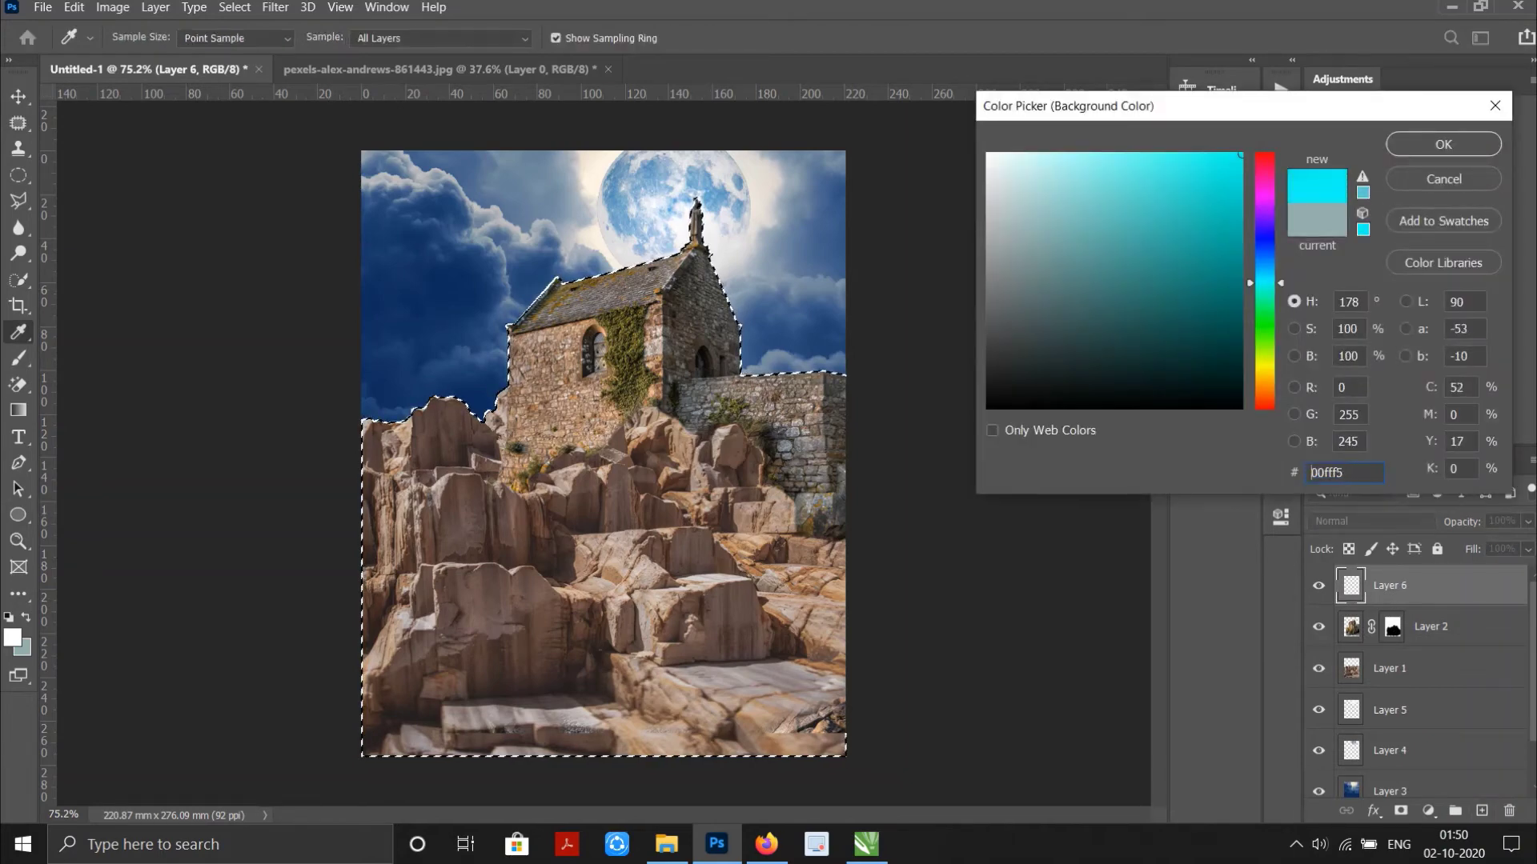
click(560, 288)
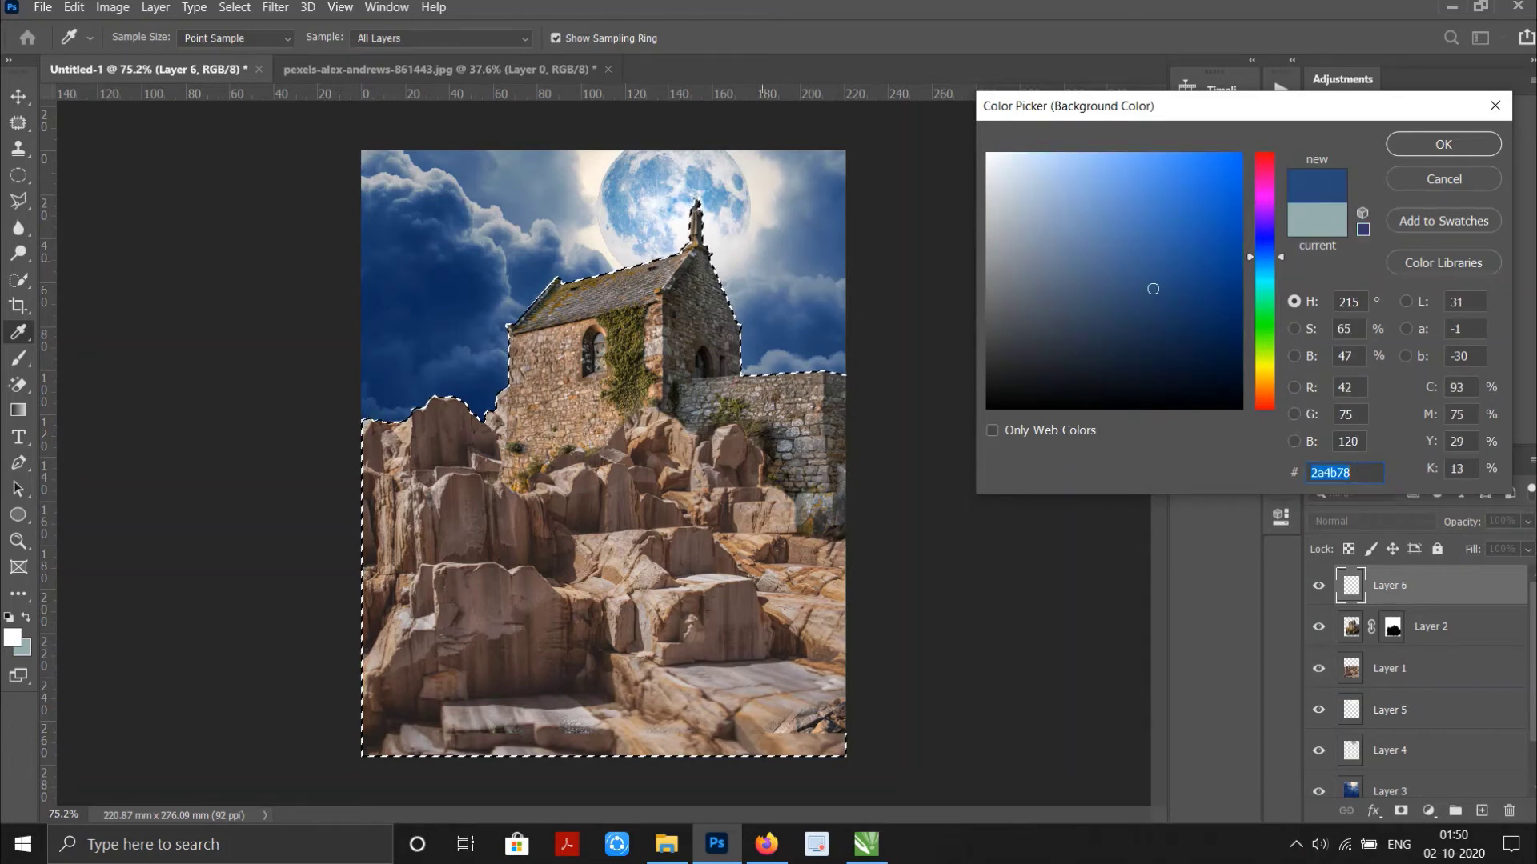
text(70a9d4)
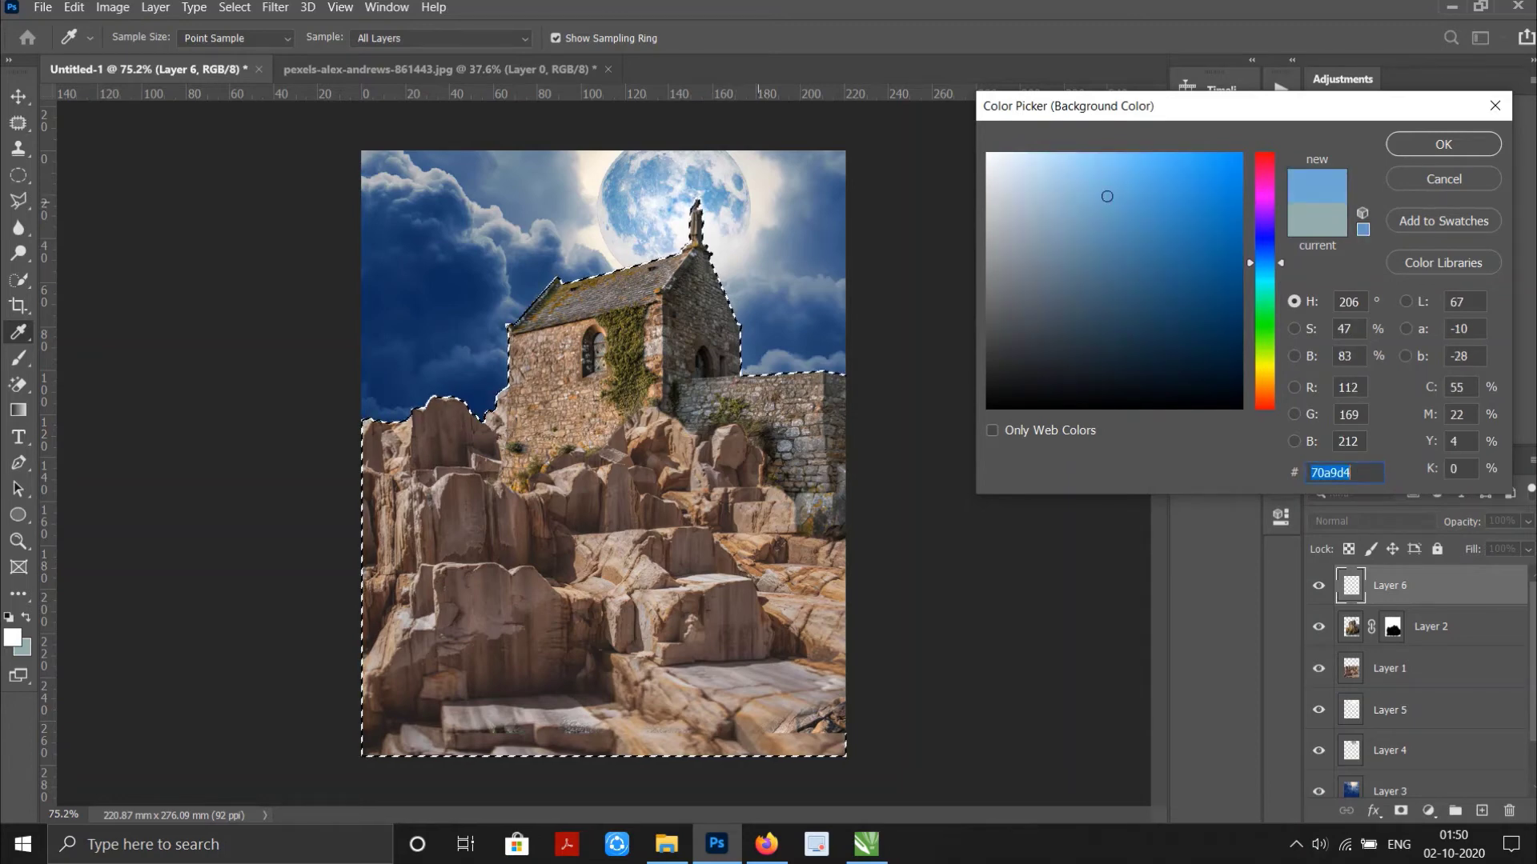
text(90cfff)
key(Return)
key(v)
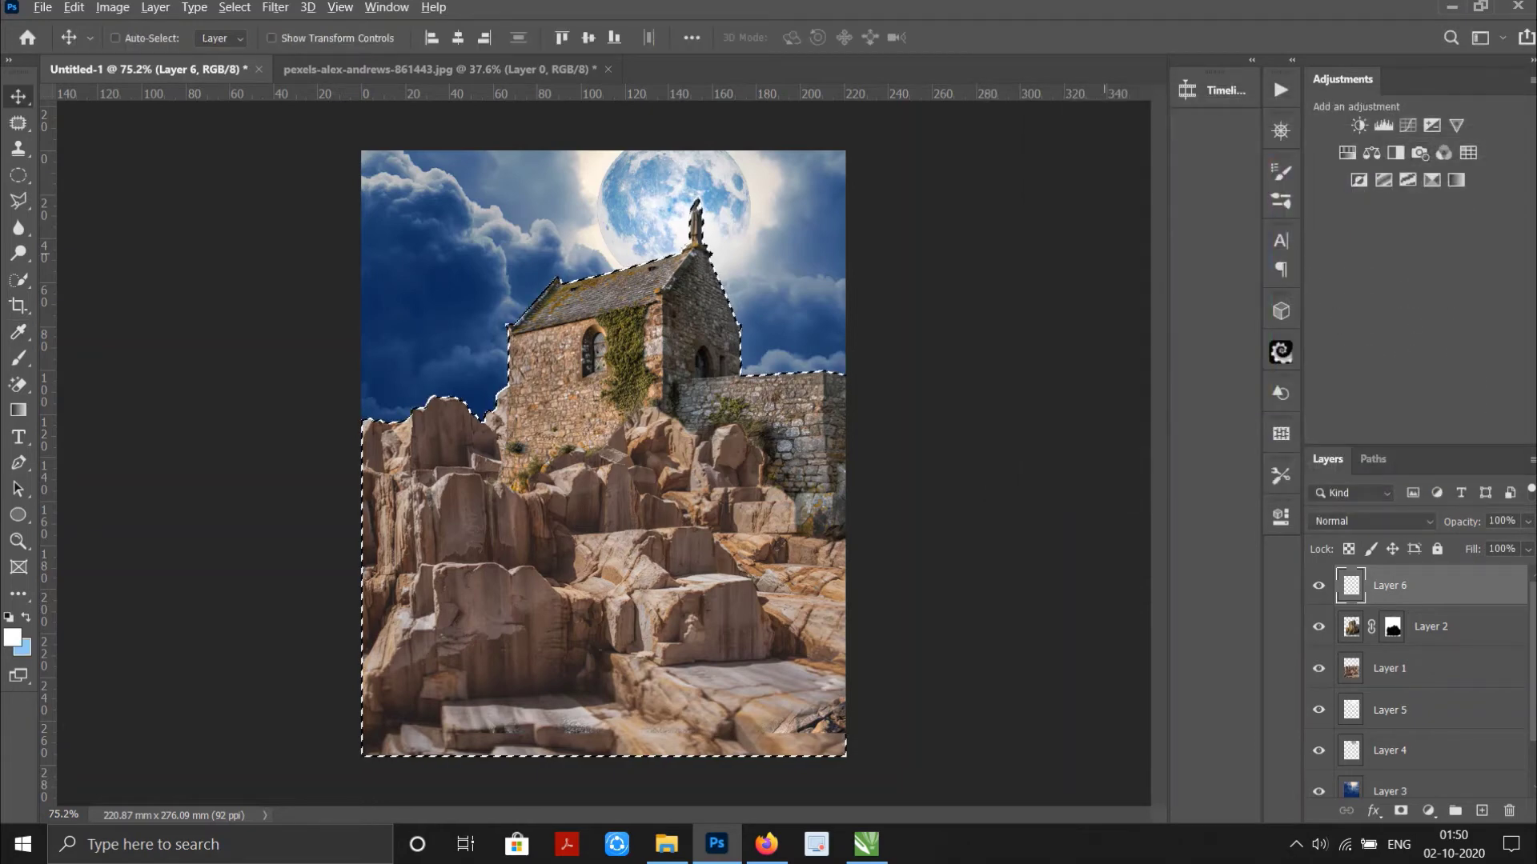
Fill the selection with light blue, deselect, and set the layer to Overlay.
key(ctrl)
key(ctrl+BackSpace)
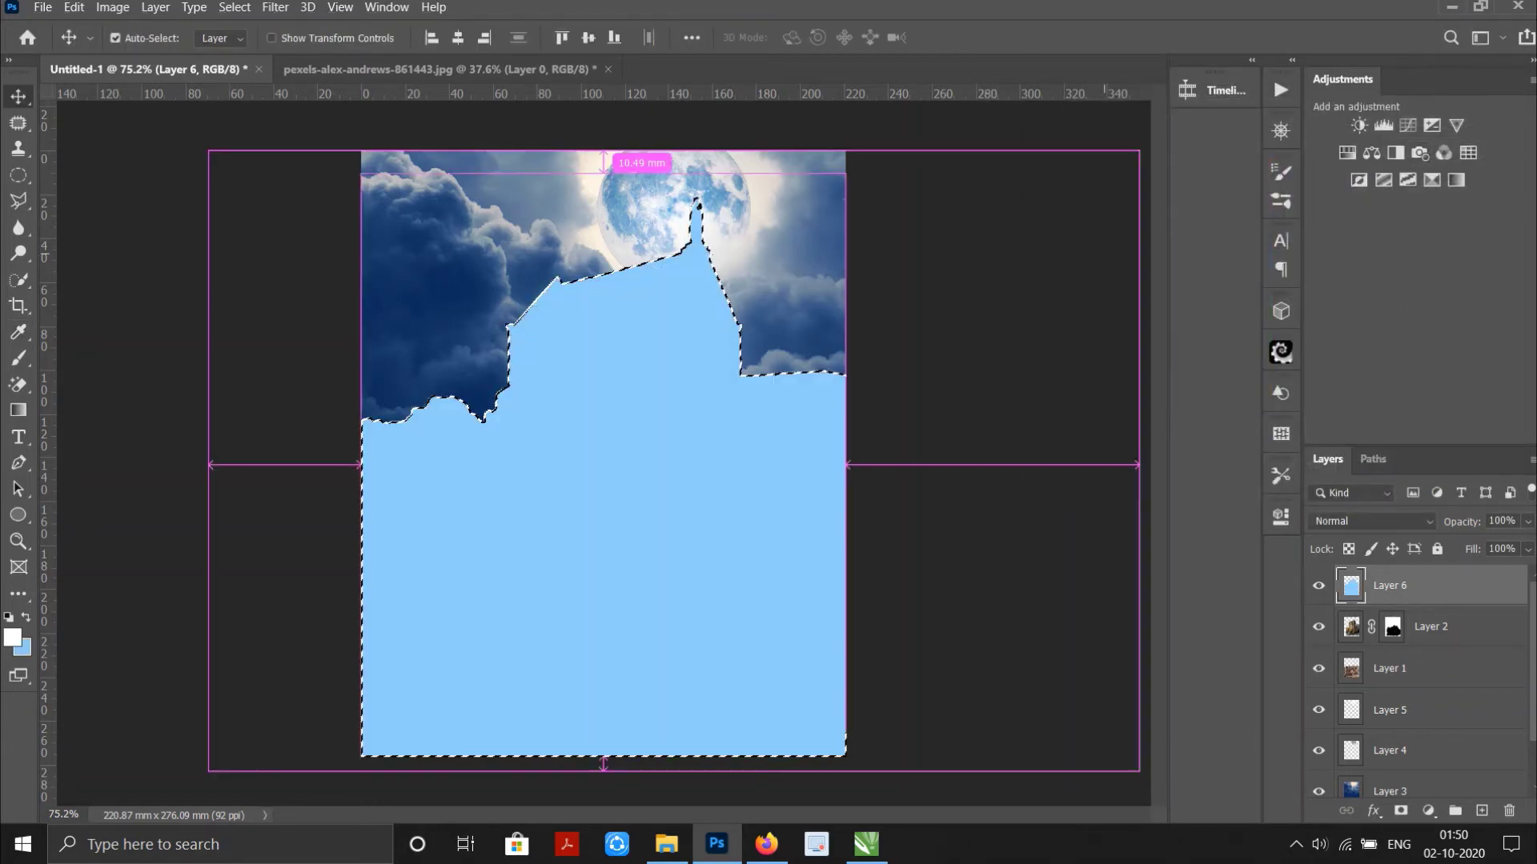
key(ctrl+d)
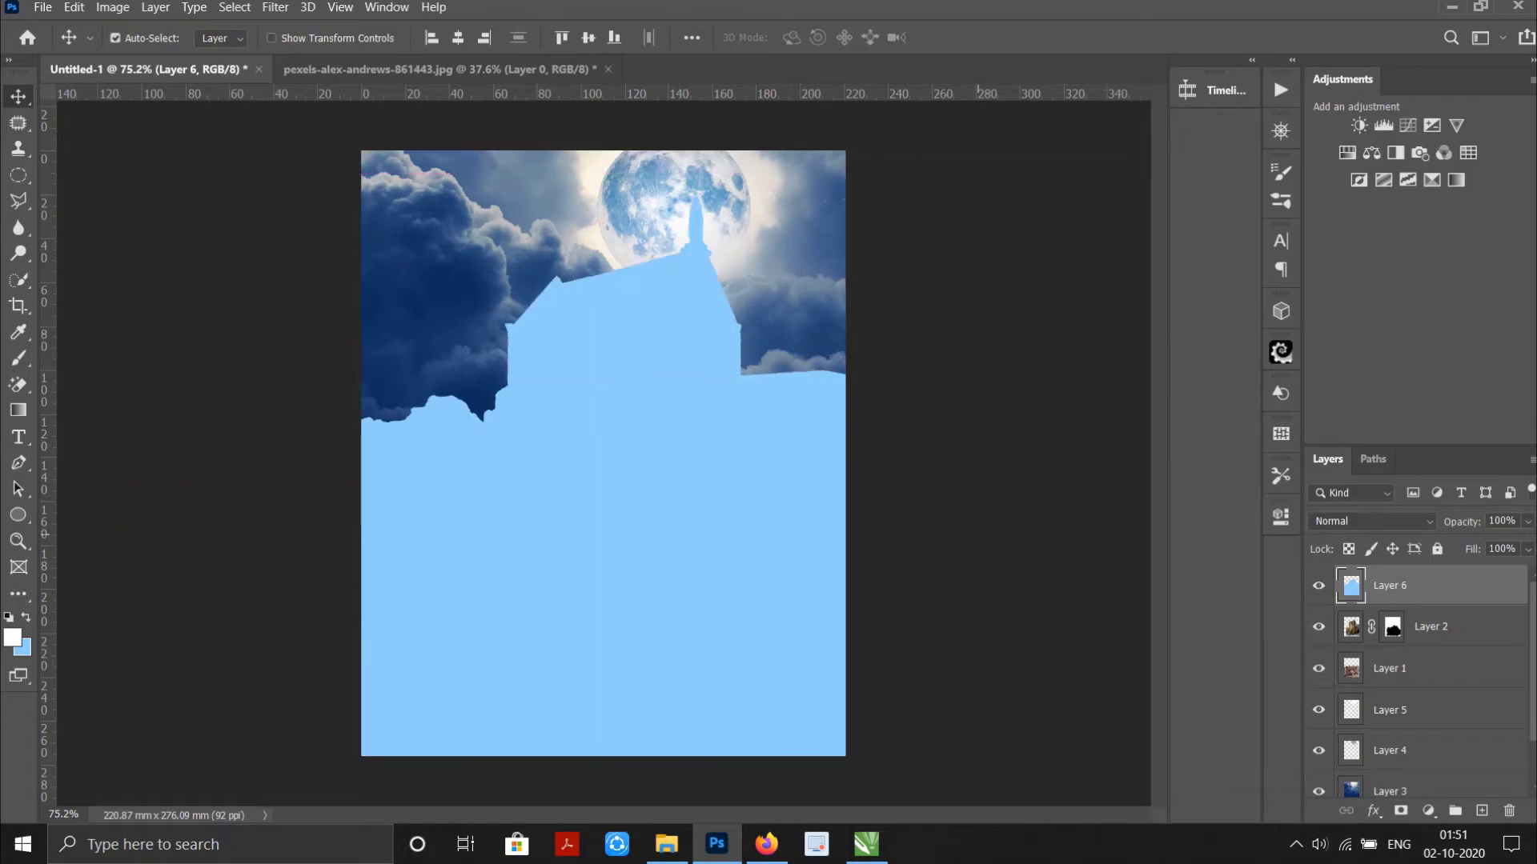
click(1371, 521)
key(Down)
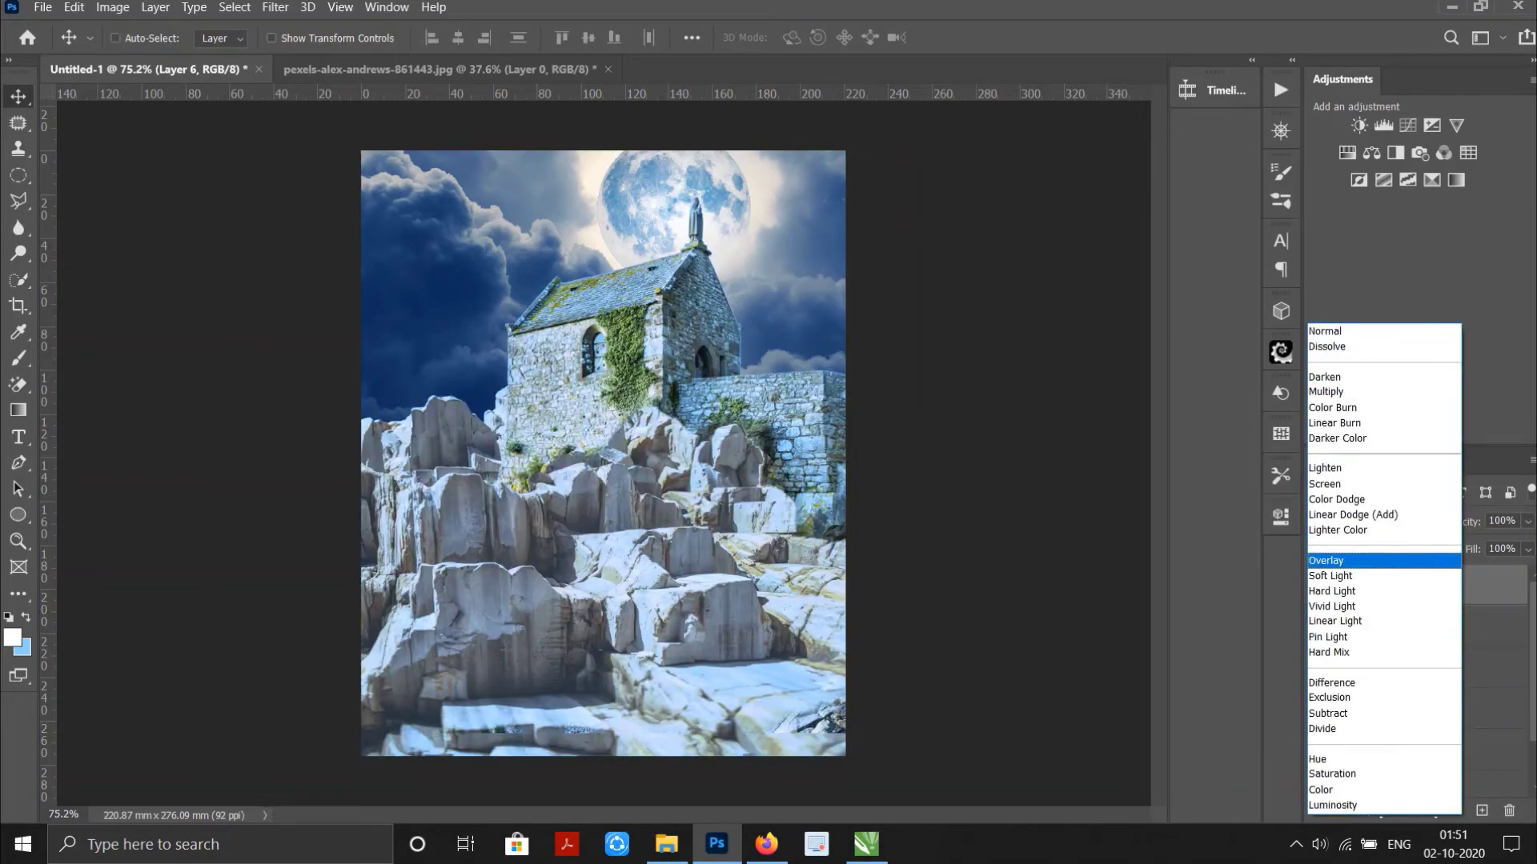
key(Return)
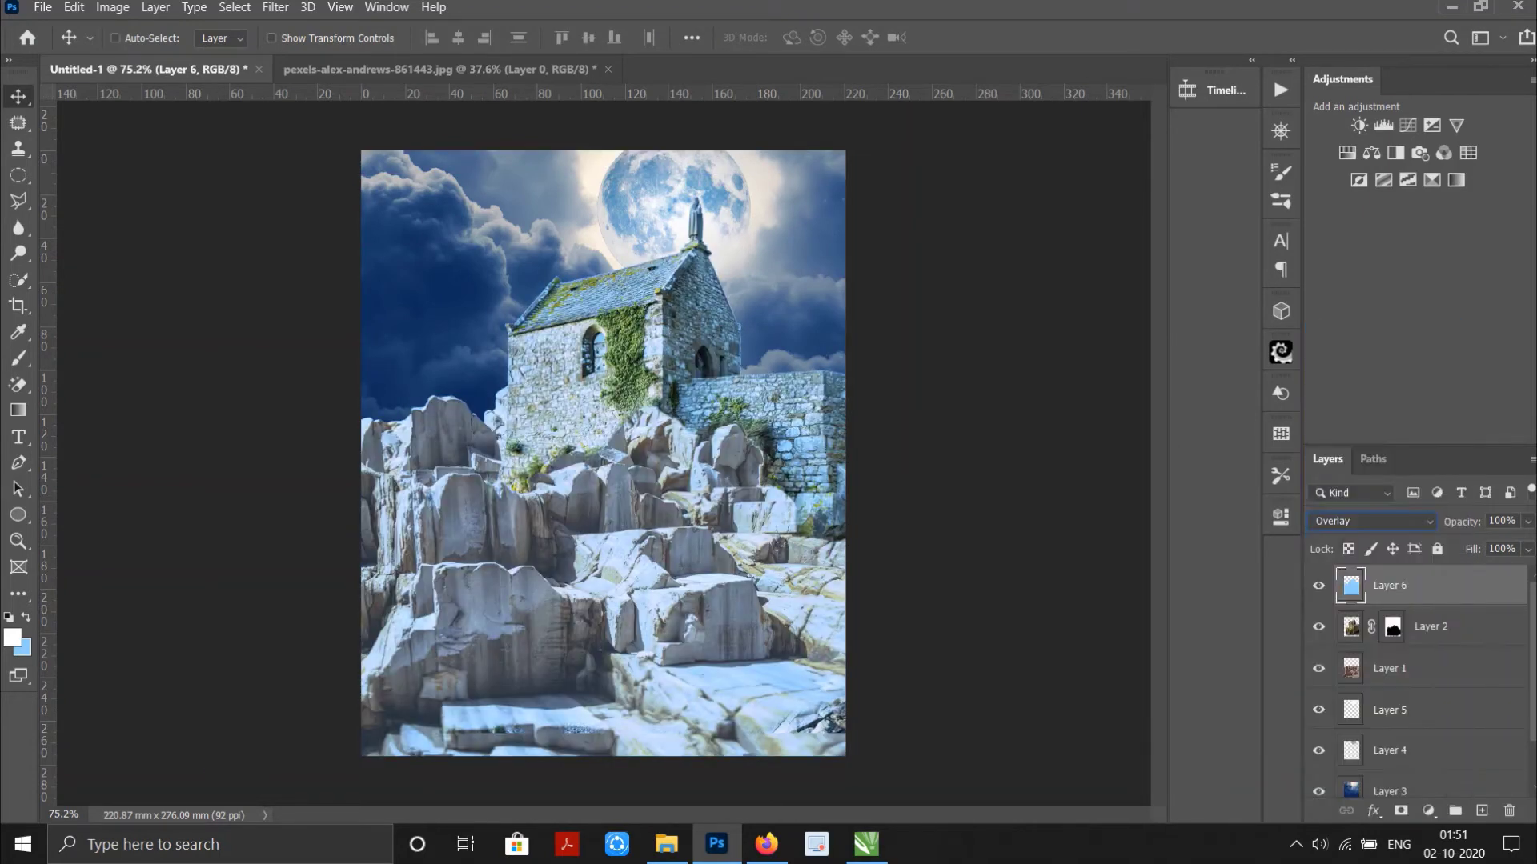
Refill the reloaded chapel and rocks selection with a deeper blue.
click(23, 647)
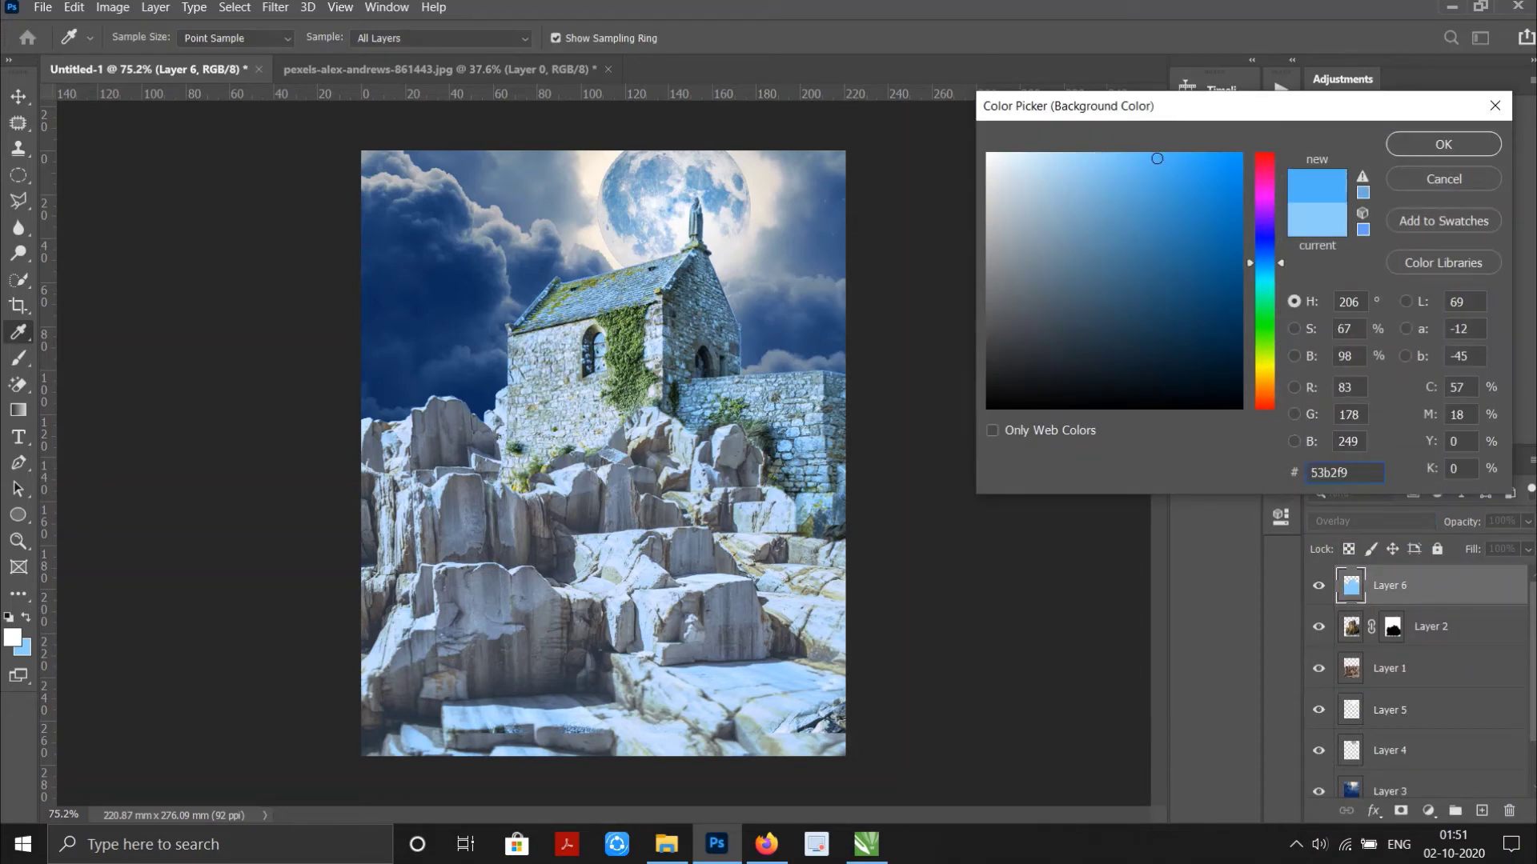
key(Return)
key(ctrl+shift+d)
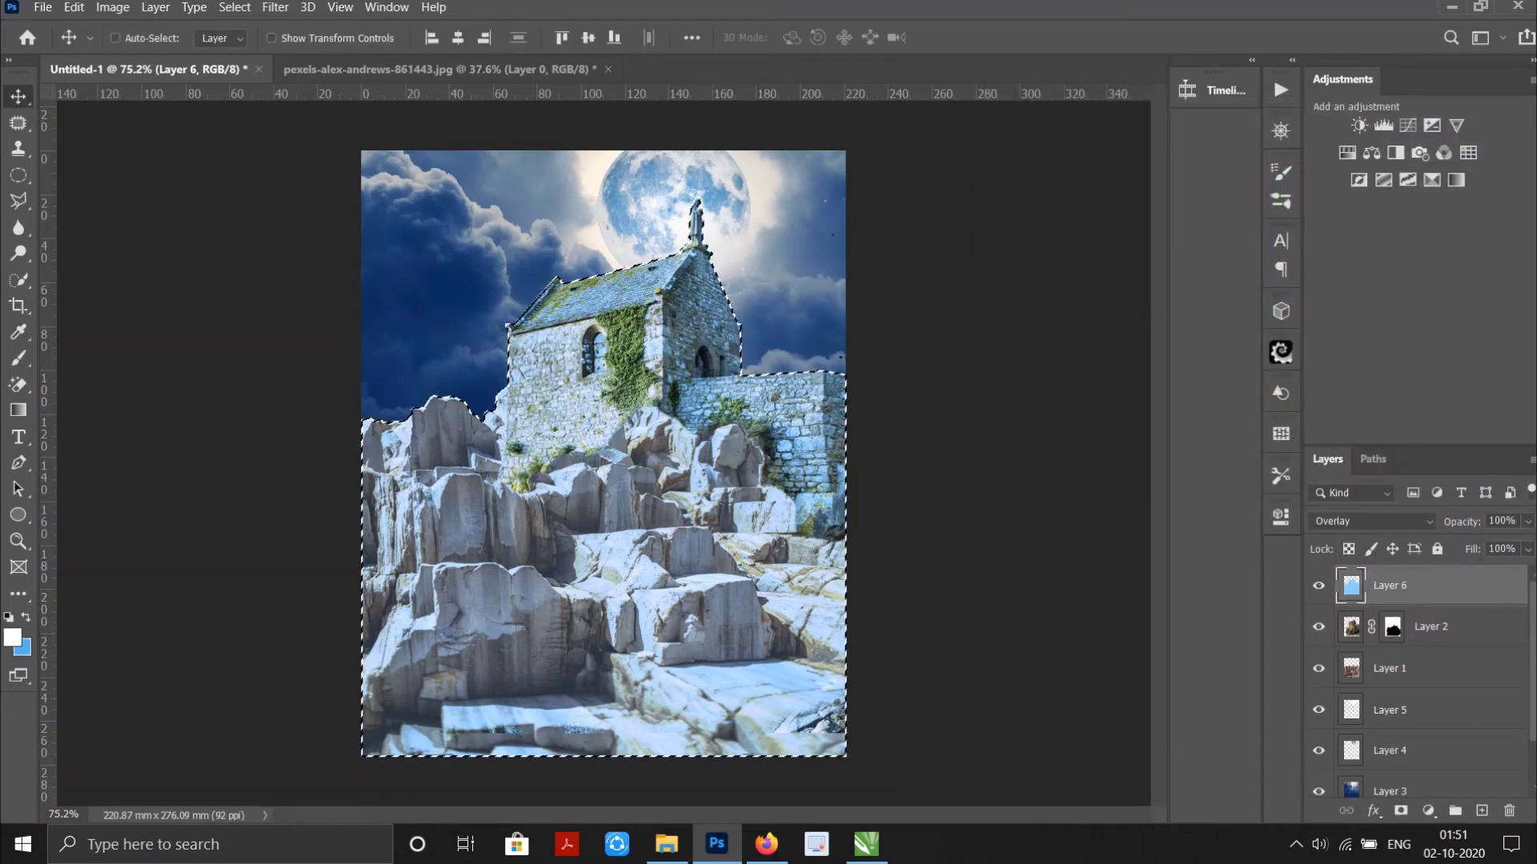
key(ctrl+BackSpace)
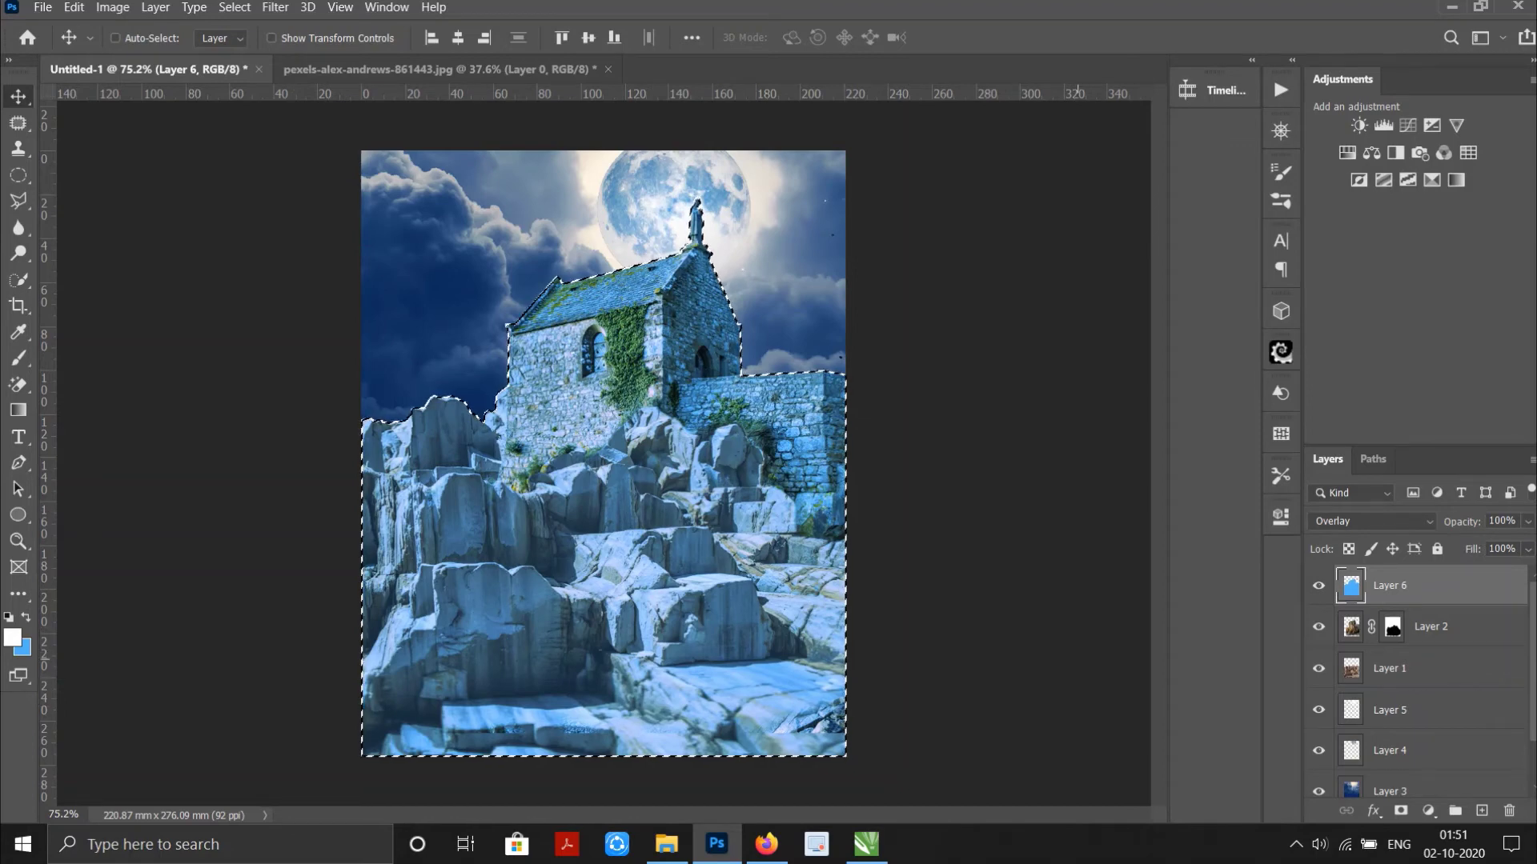
Split the blue layer's Underlying Layer black Blend If slider to about 58.
key(ctrl)
key(ctrl+d)
right_click(1494, 585)
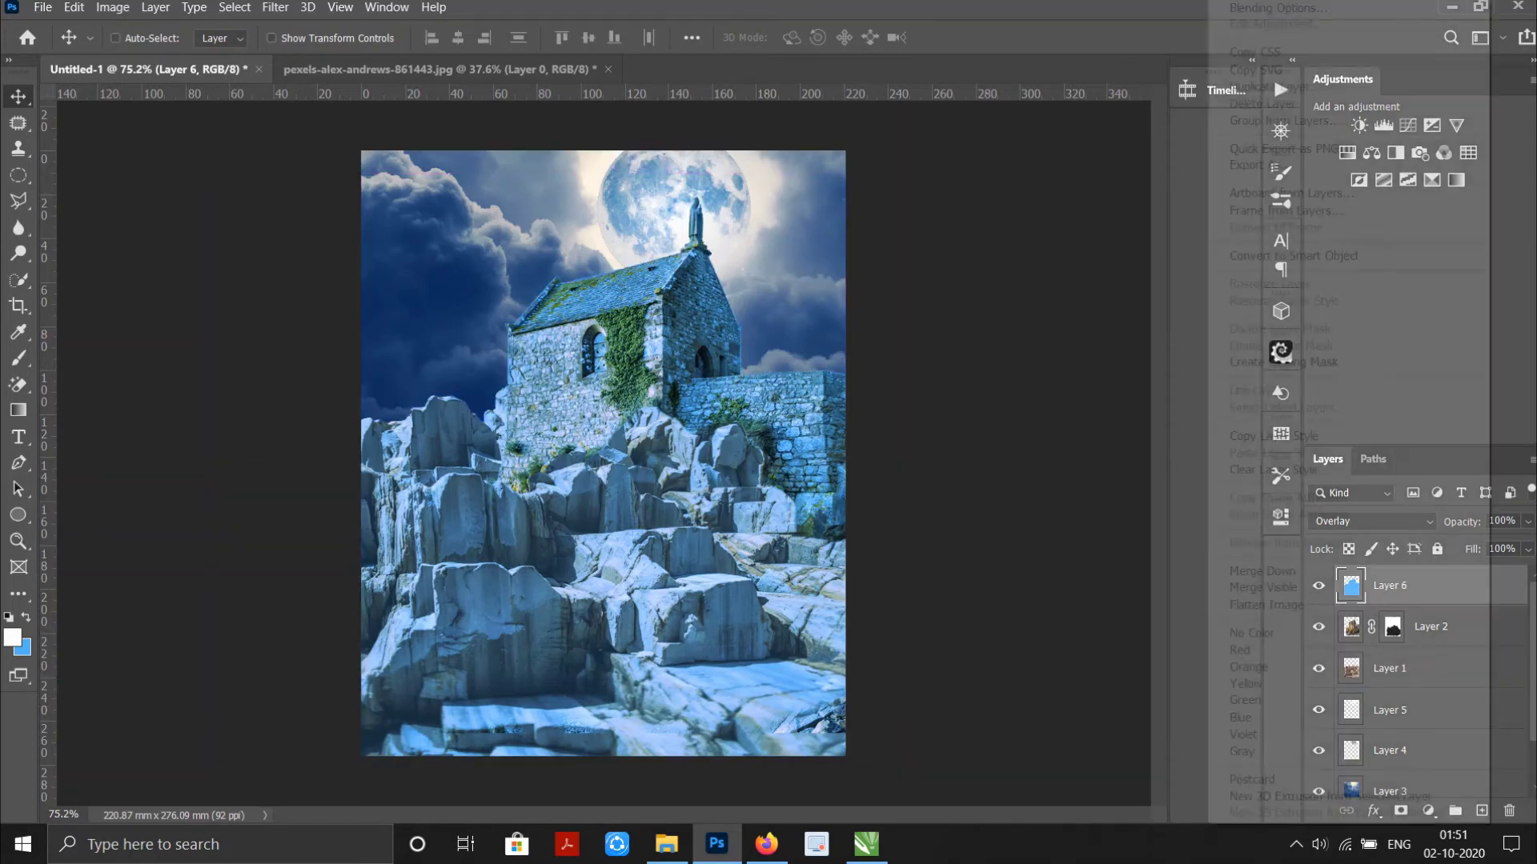
click(1281, 6)
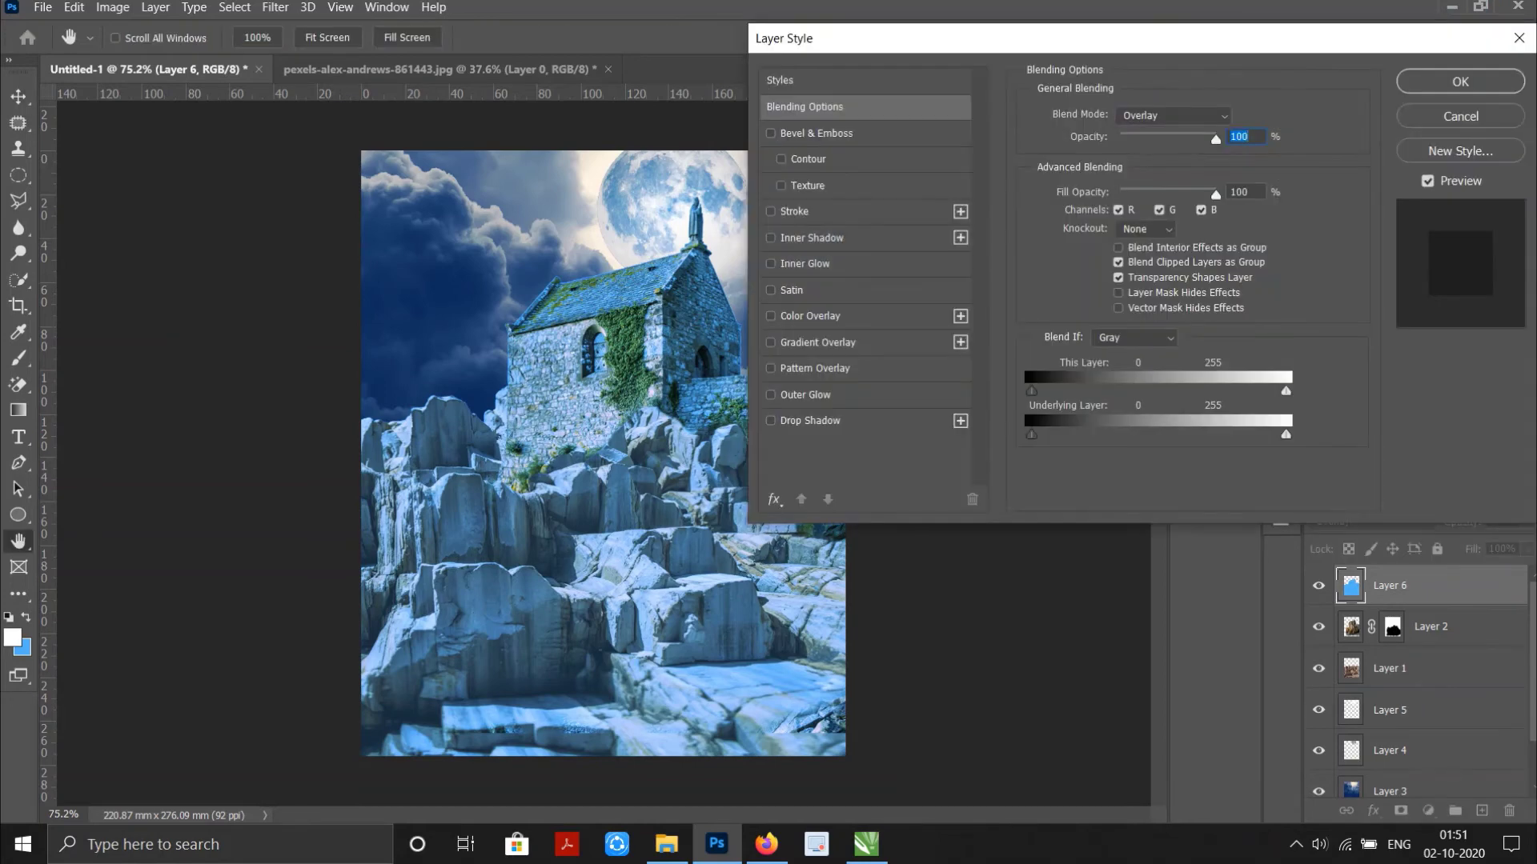
drag(1034, 435, 1086, 434)
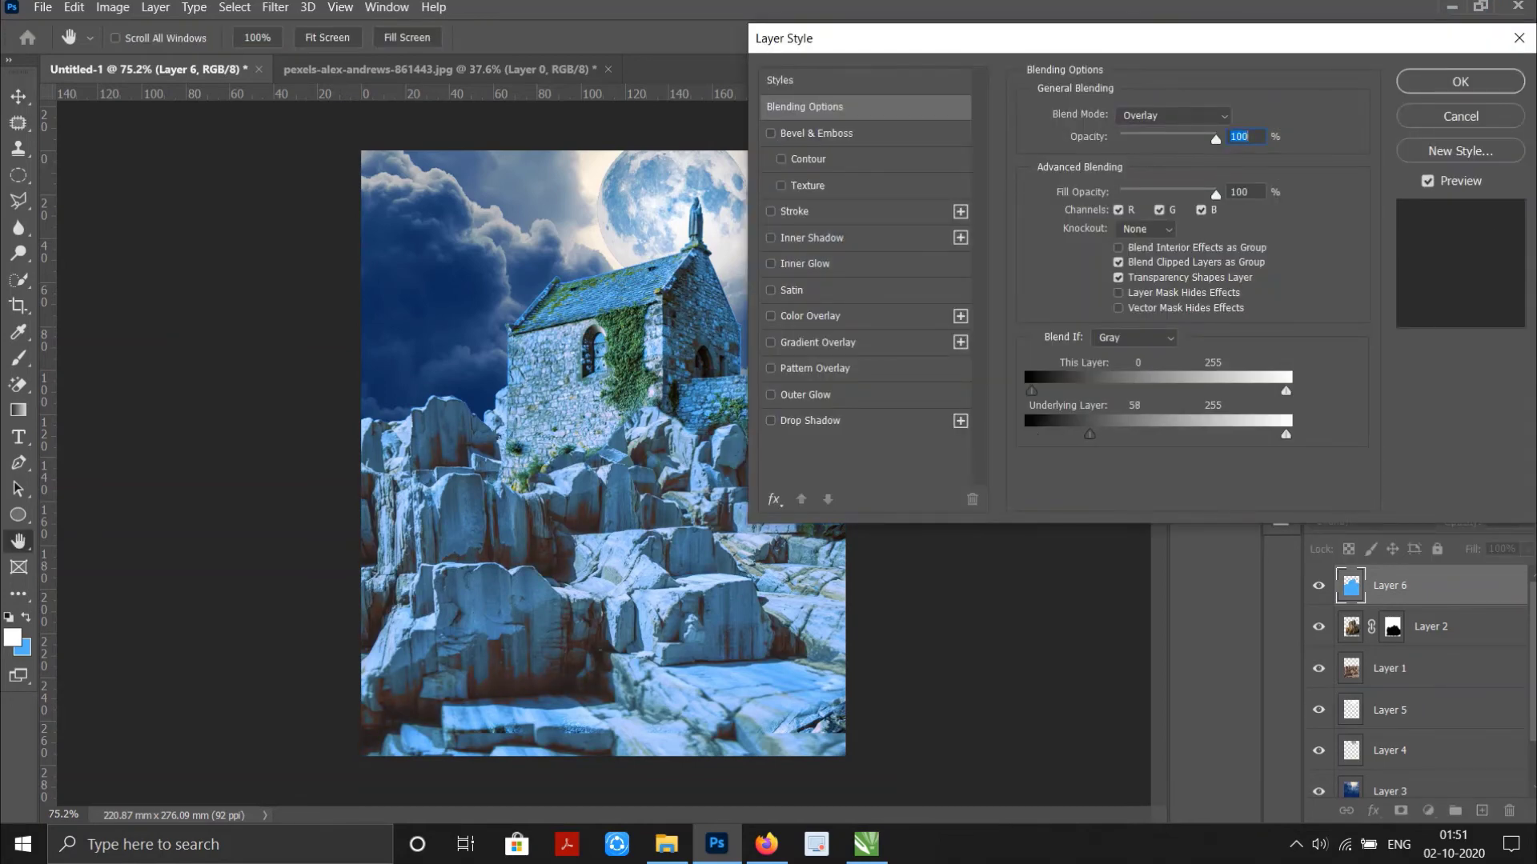
key(alt)
key(Return)
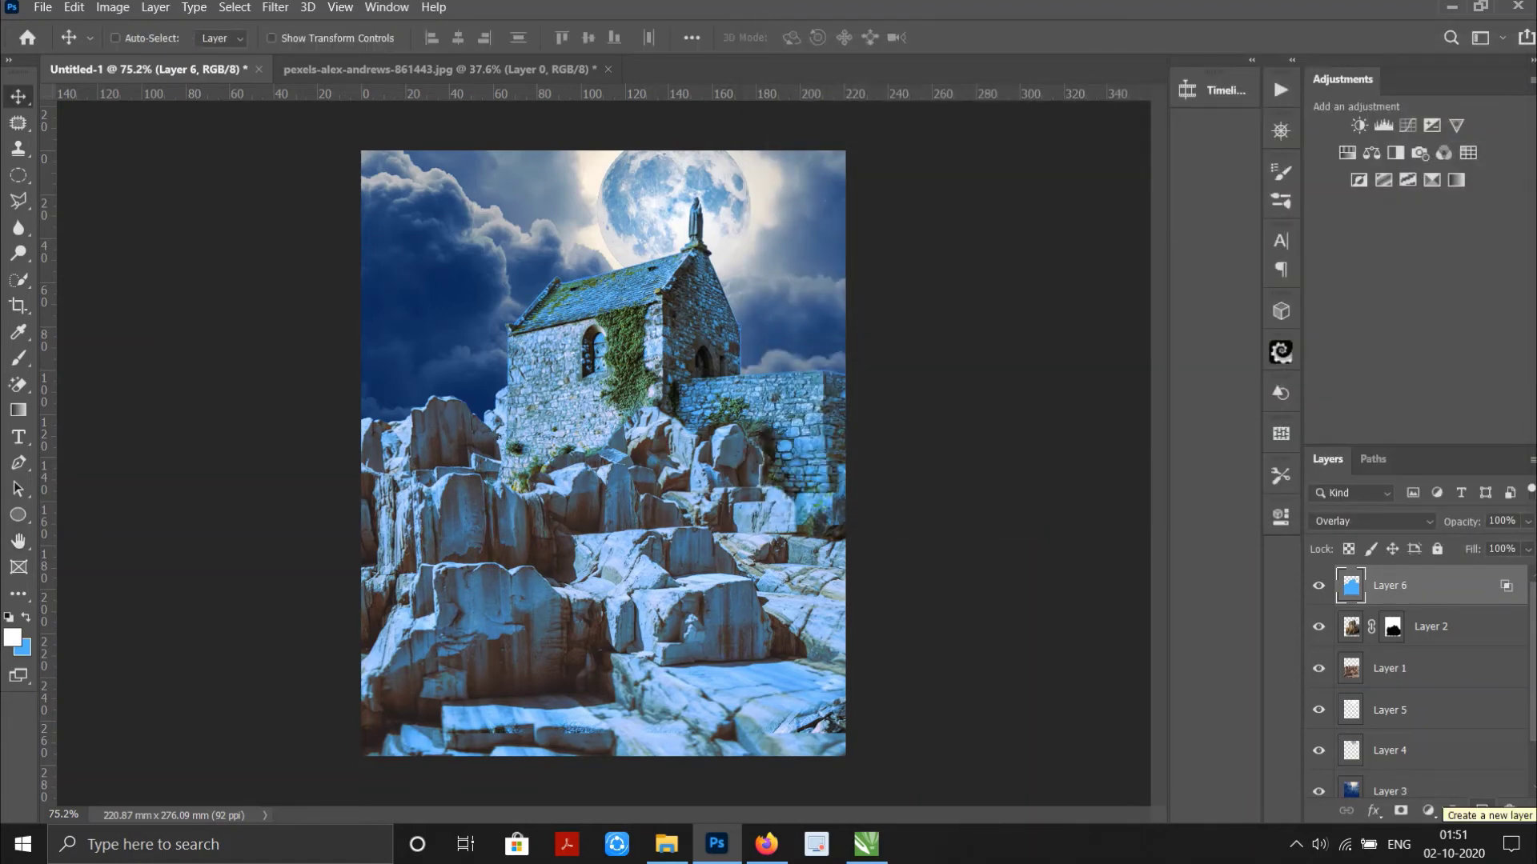
Add a new layer and pick dark navy as the foreground colour.
ctrl+click(1480, 810)
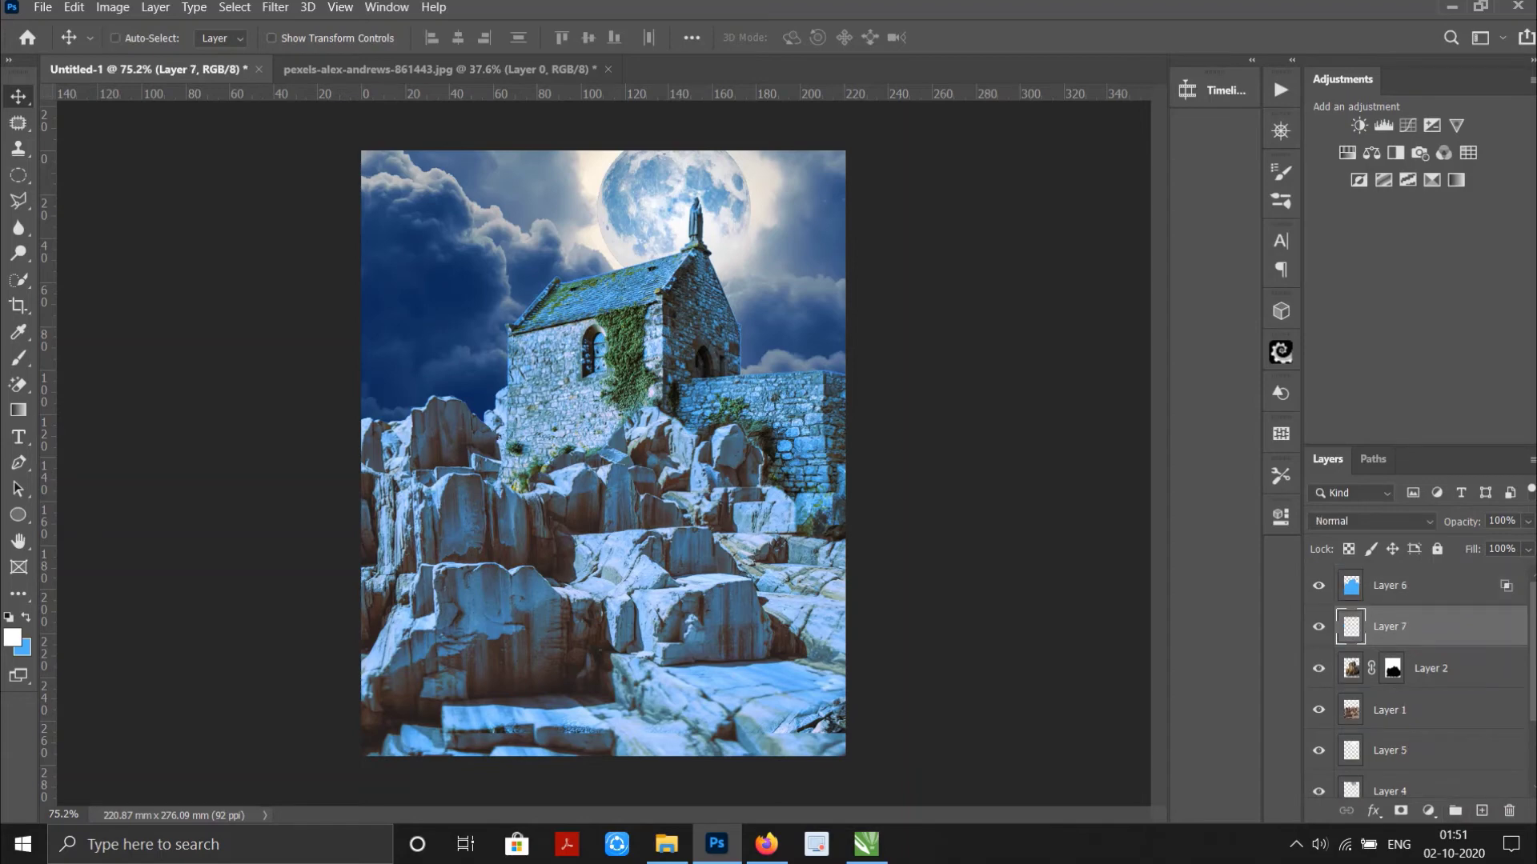
click(12, 638)
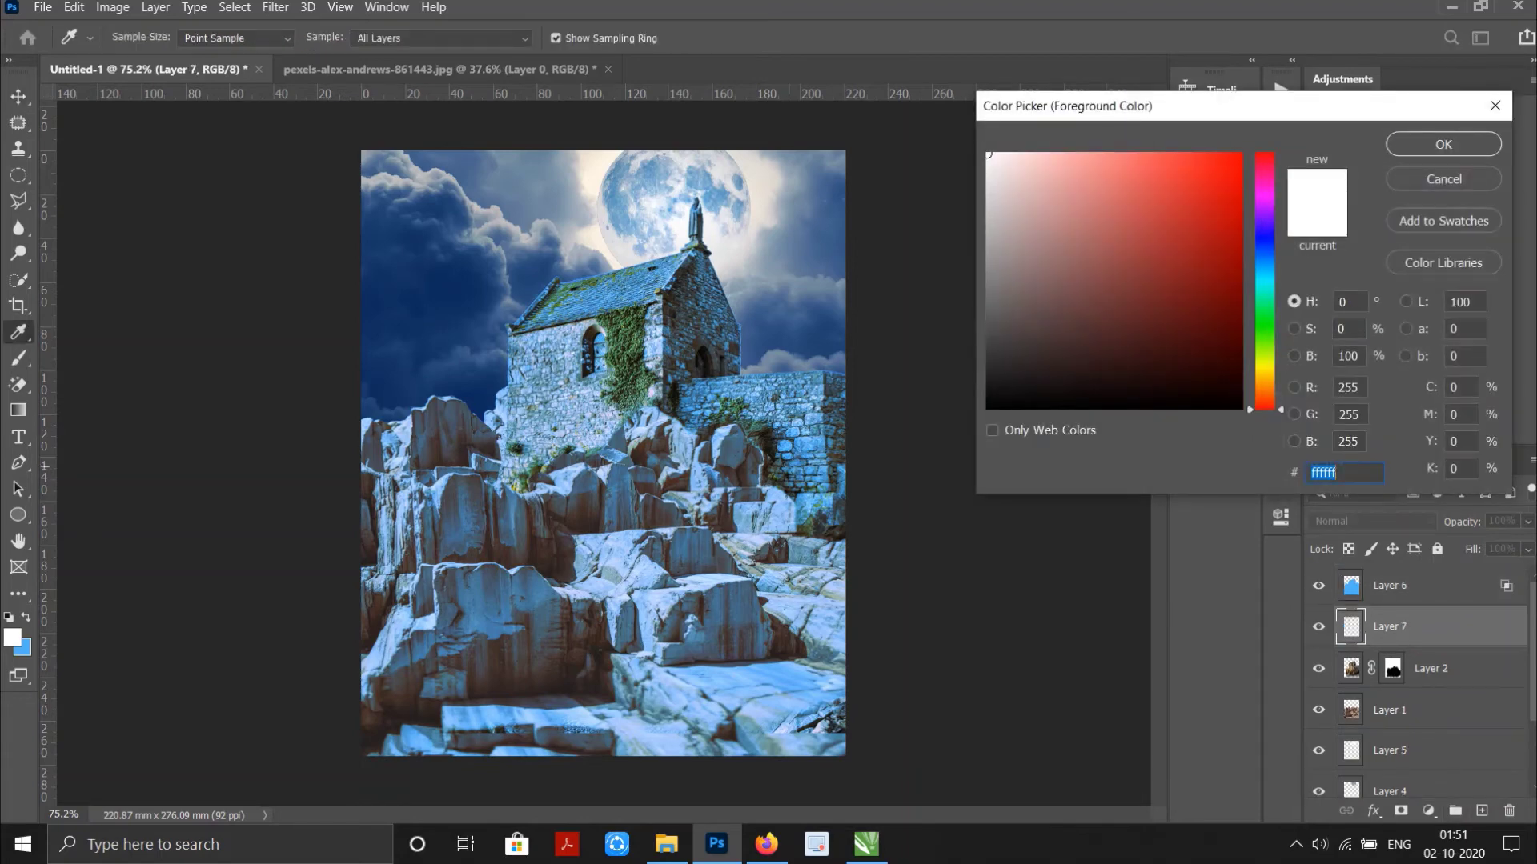
click(640, 200)
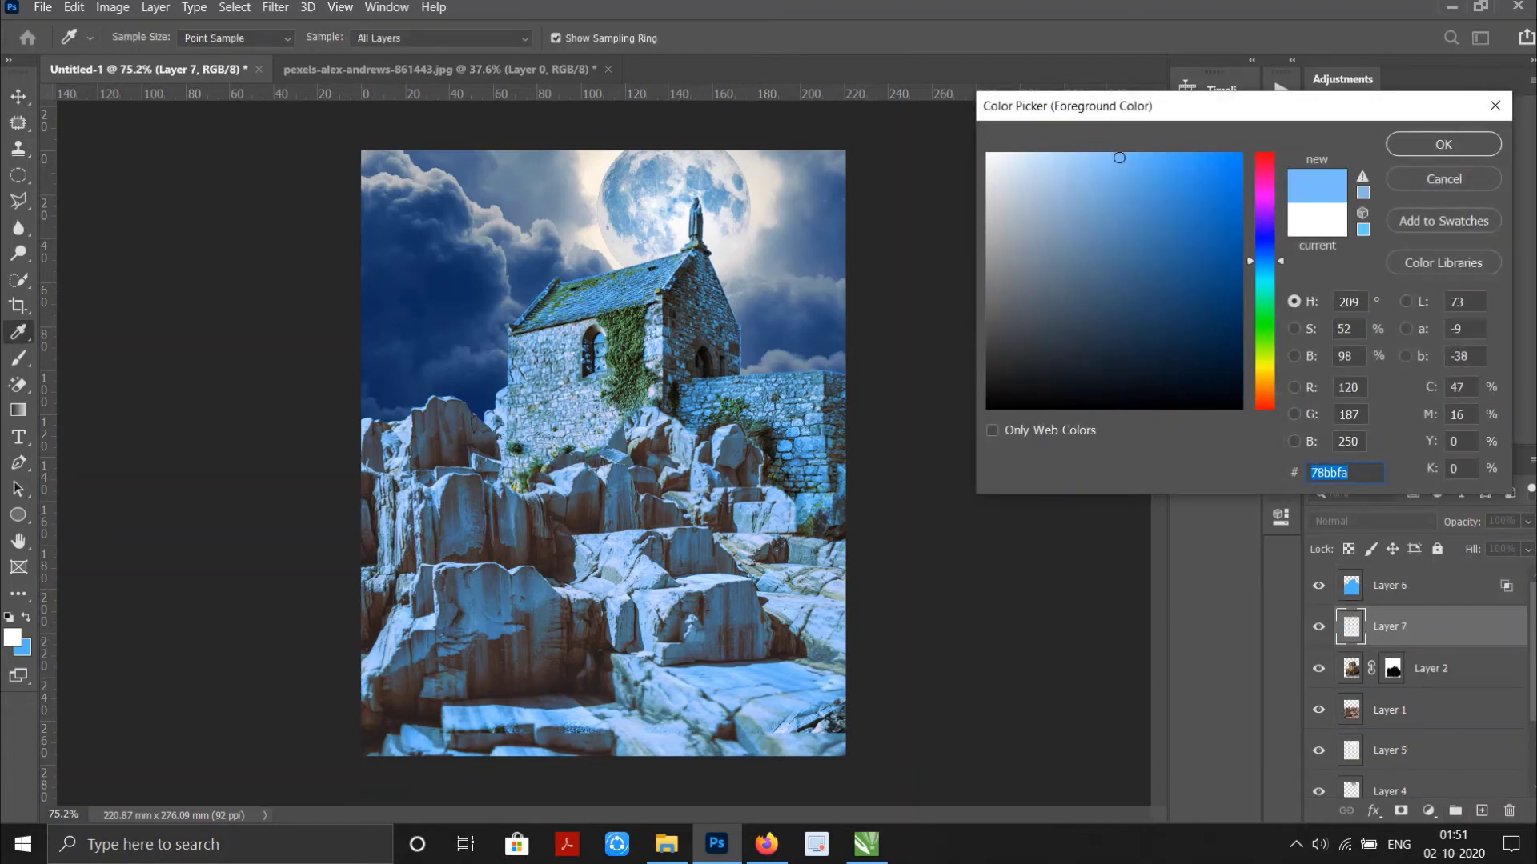
drag(1119, 158, 1239, 343)
click(1443, 144)
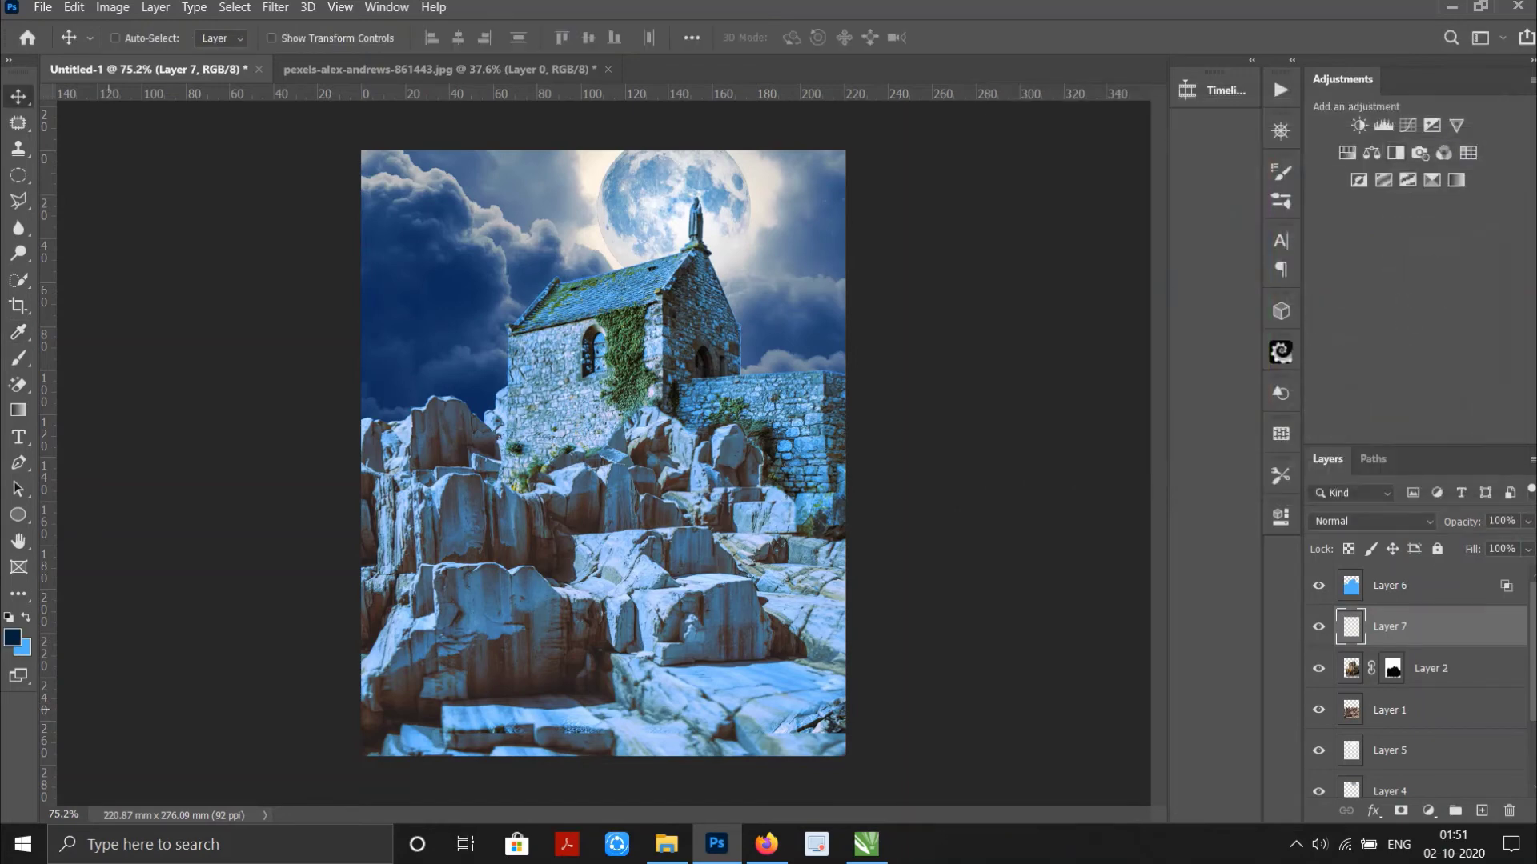
Fill Layer 7 with navy in the church-and-rocks mask shape and deselect.
key(ctrl)
ctrl+click(1393, 669)
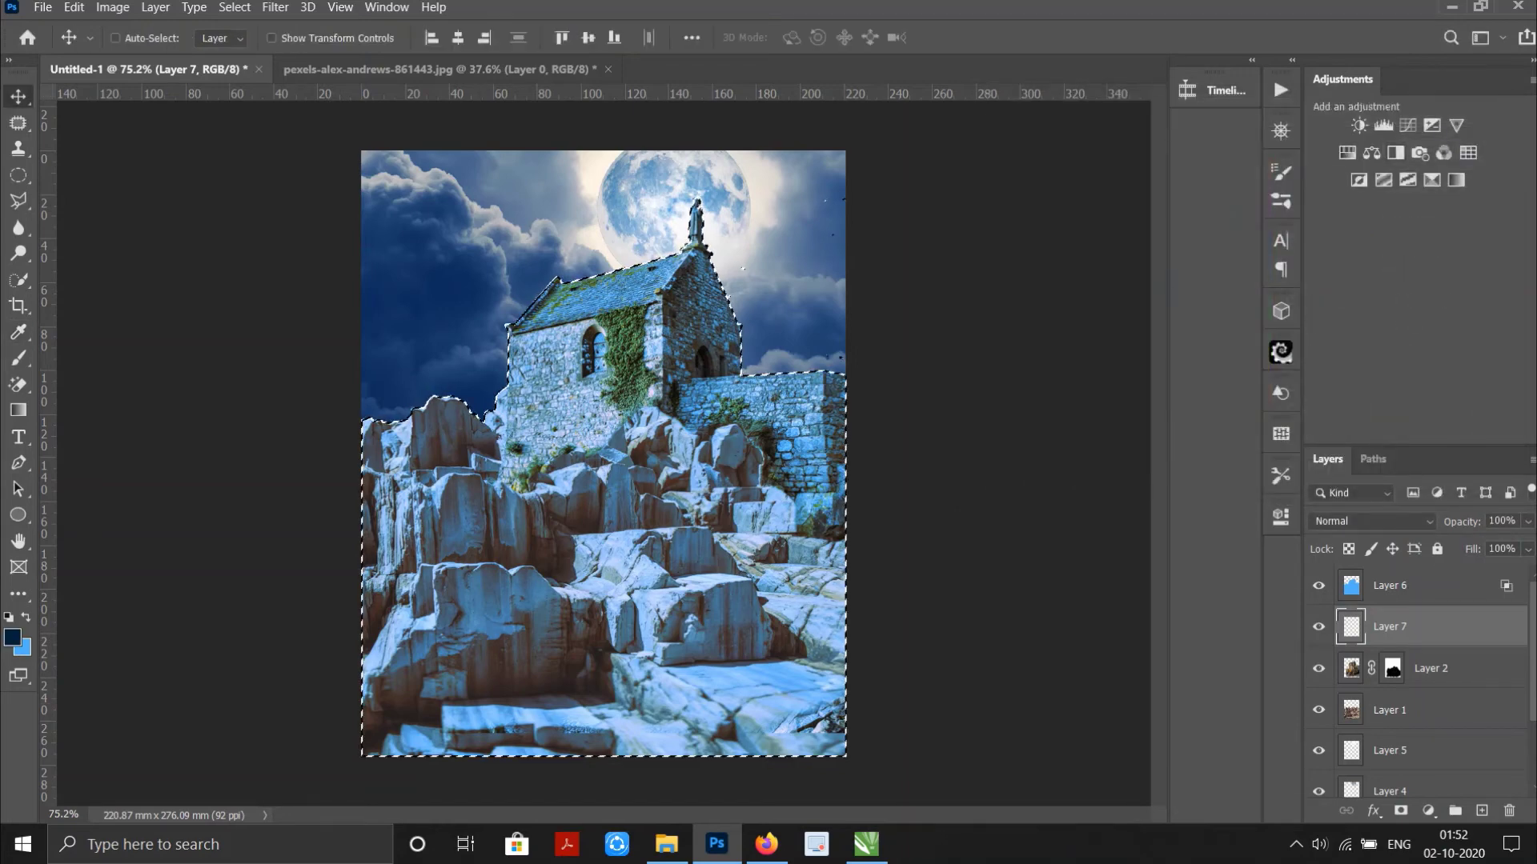
key(alt+BackSpace)
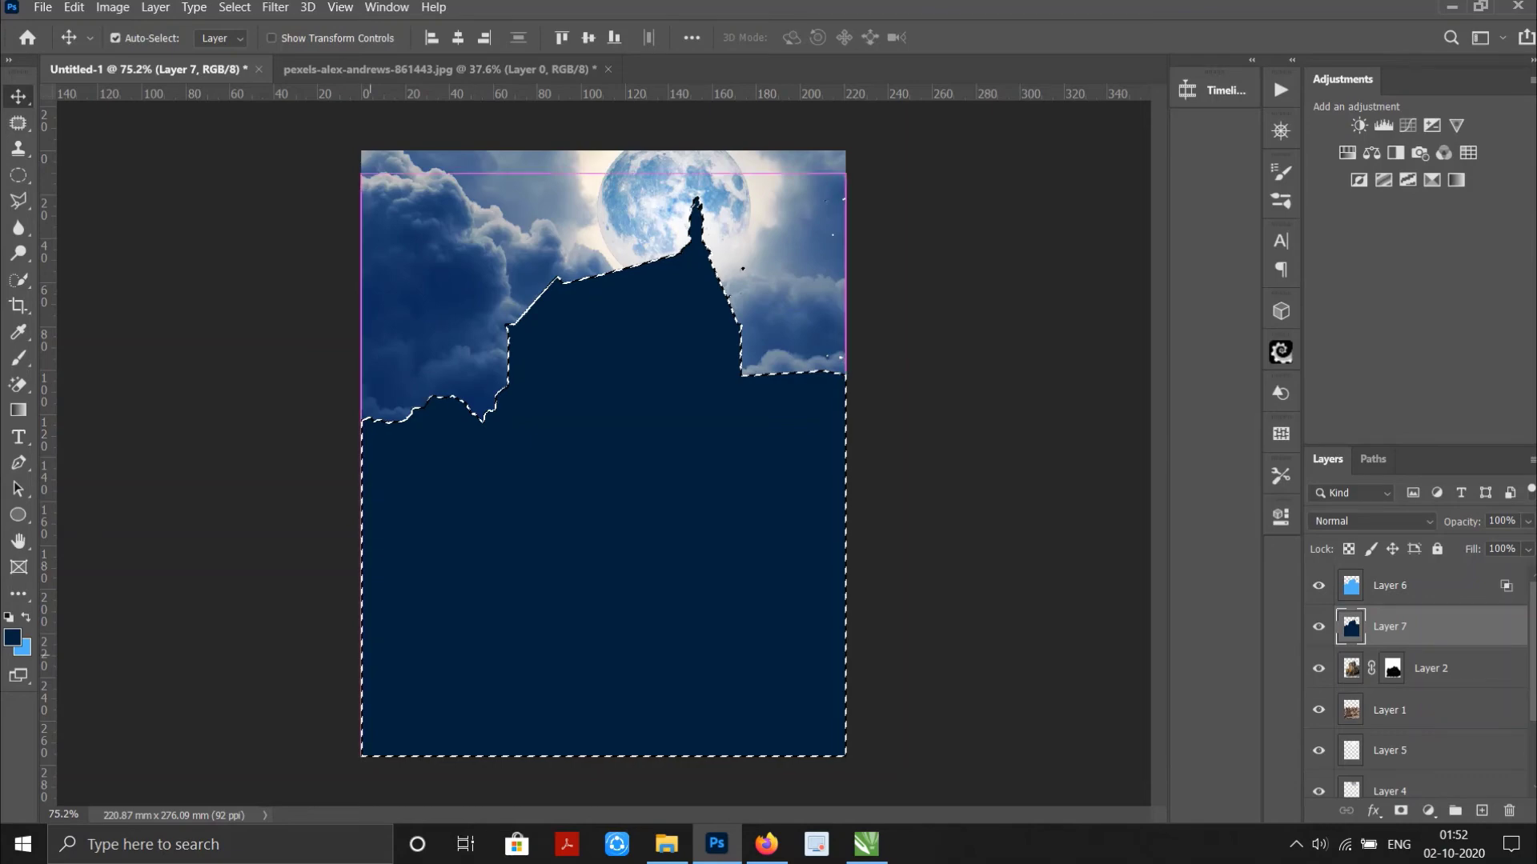
key(ctrl+d)
click(1370, 521)
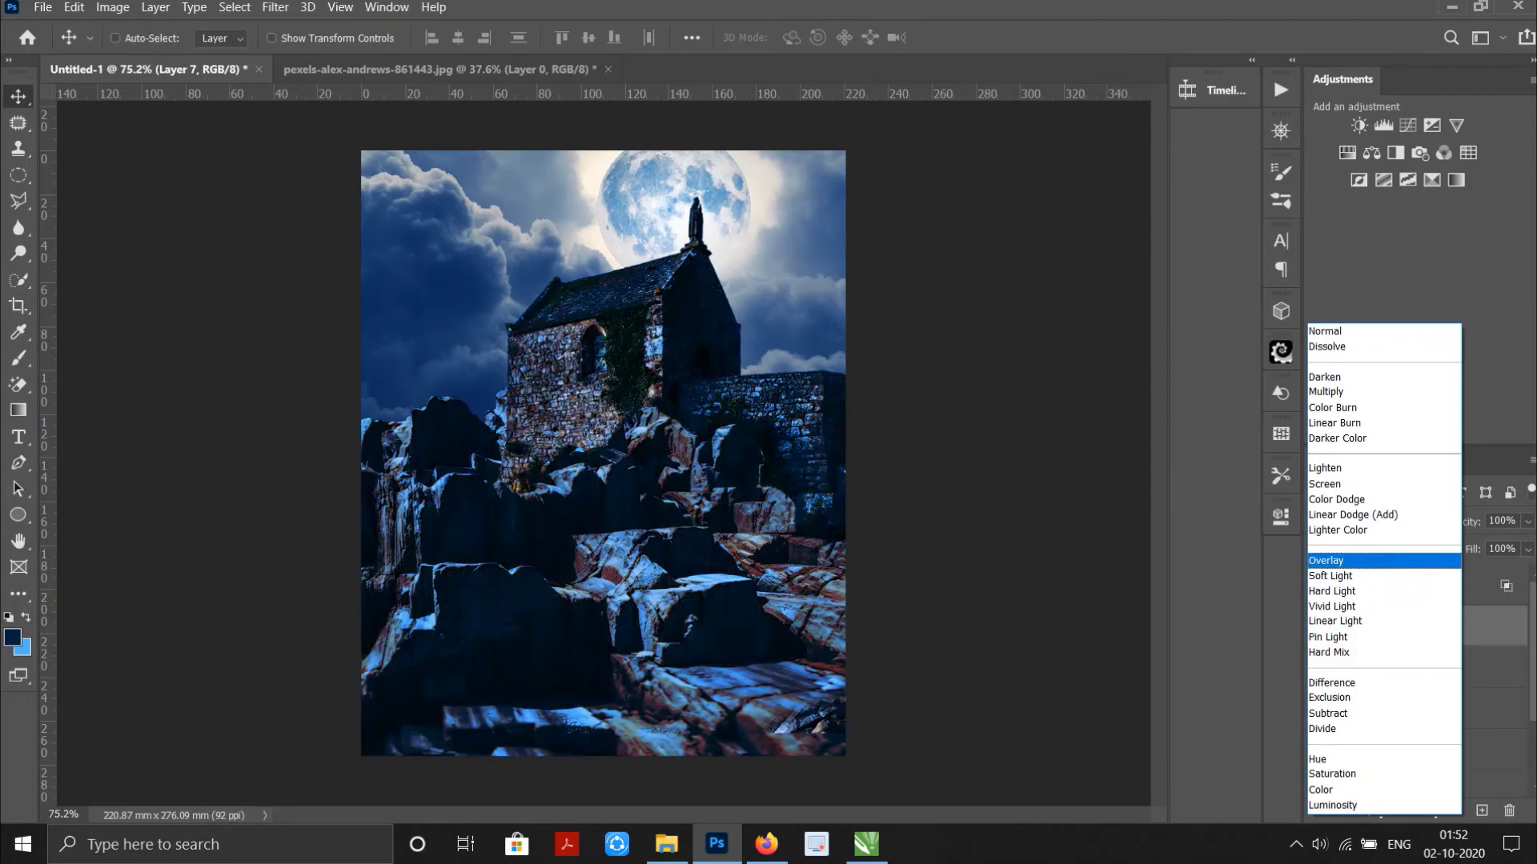
Set the navy layer to Overlay and Alt-split its Underlying Layer white Blend If slider.
click(1345, 560)
right_click(1408, 627)
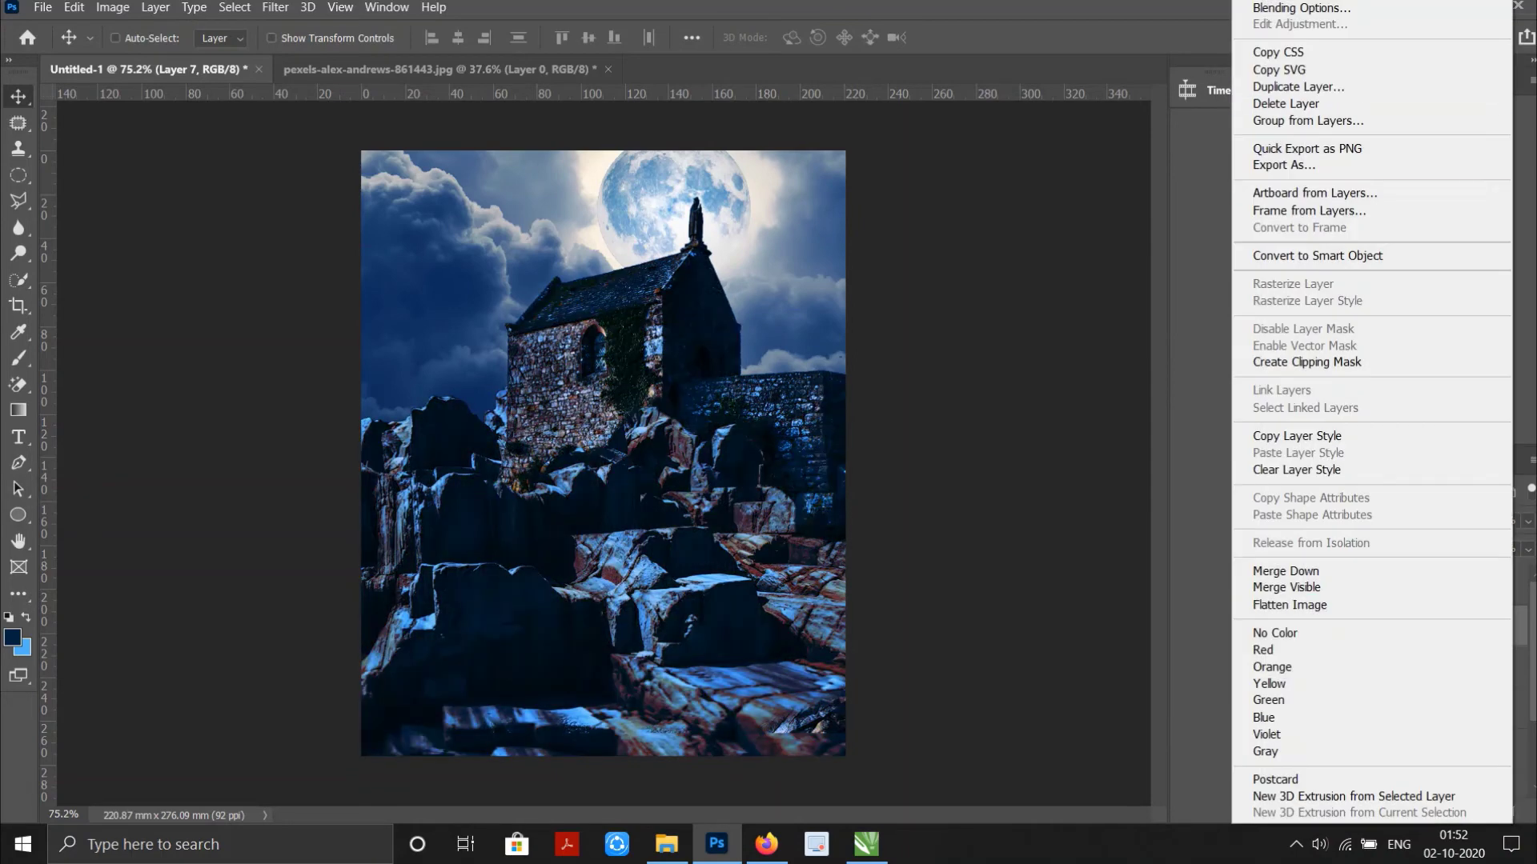
key(Escape)
double_click(1456, 626)
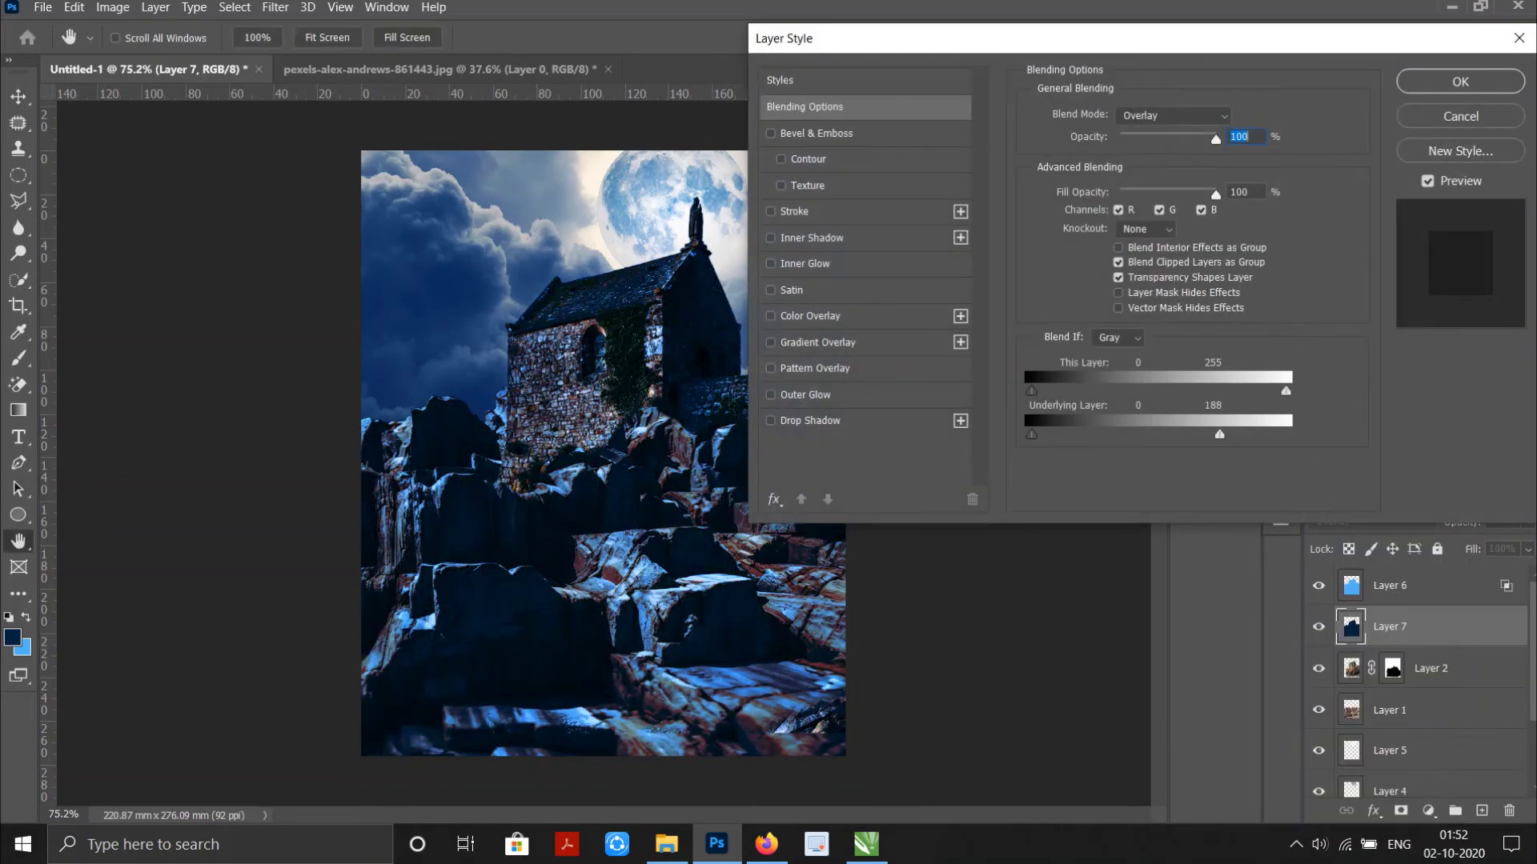
mouse_move(1285, 435)
mouse_down()
mouse_move(1068, 435)
mouse_move(1103, 435)
mouse_up()
key(alt)
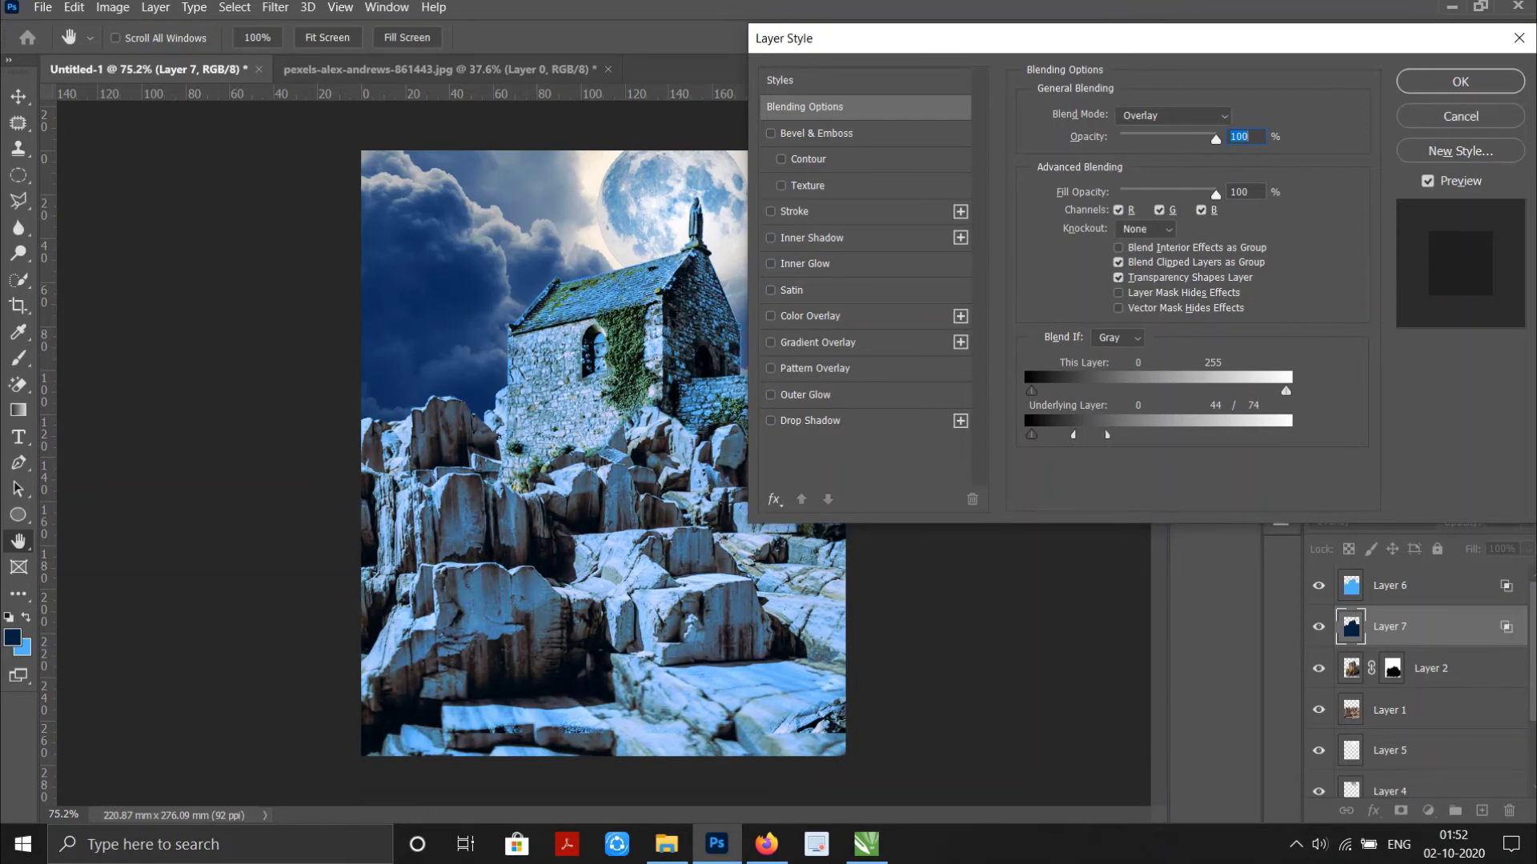
click(1460, 81)
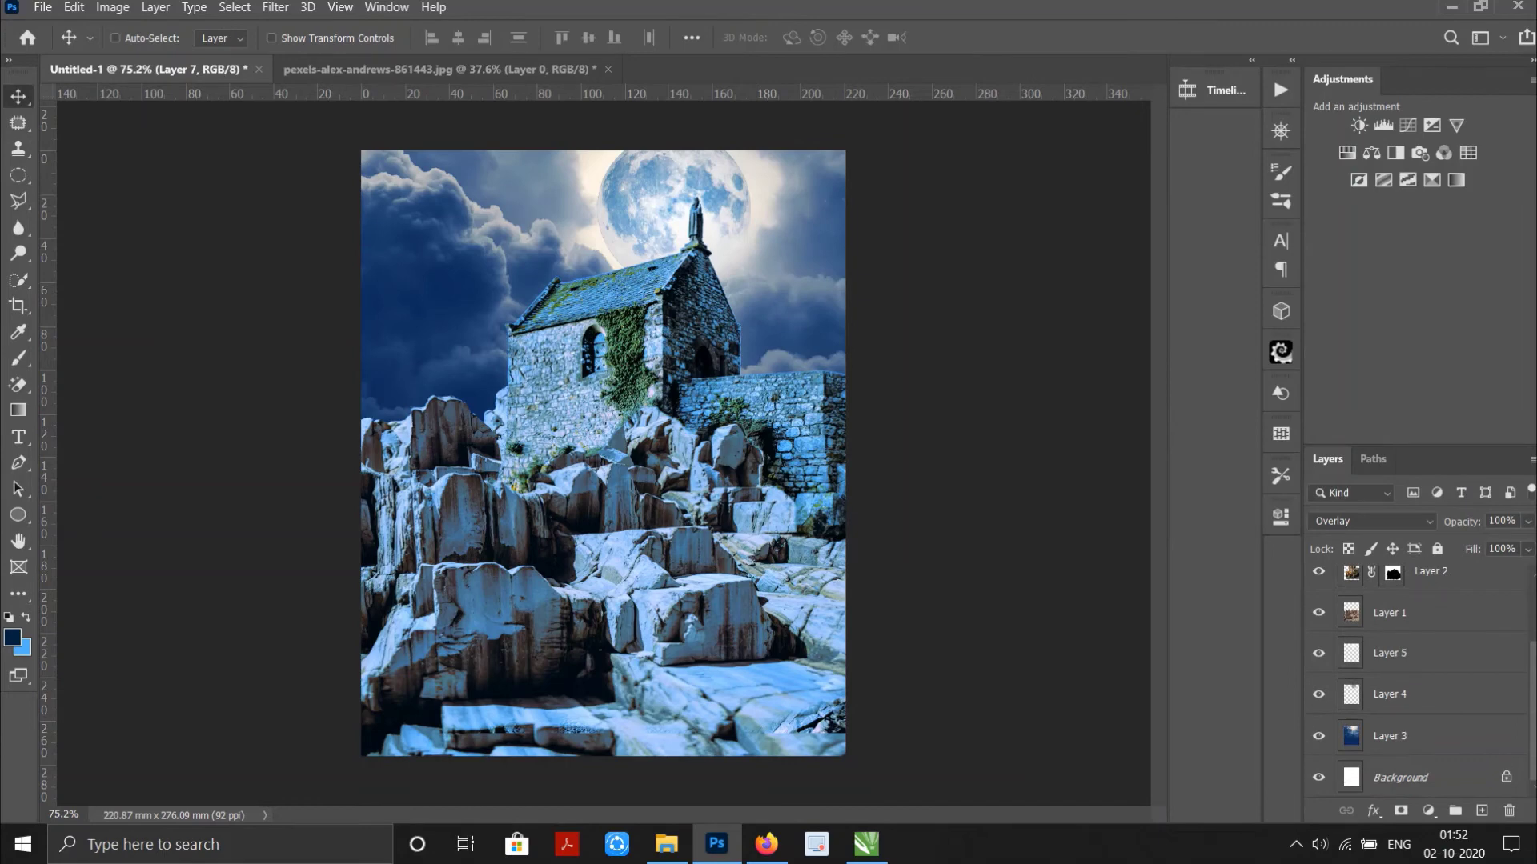
click(1409, 694)
Add a Hue/Saturation adjustment above Layer 4 with Hue -18 and Saturation +13.
click(1429, 810)
click(1408, 618)
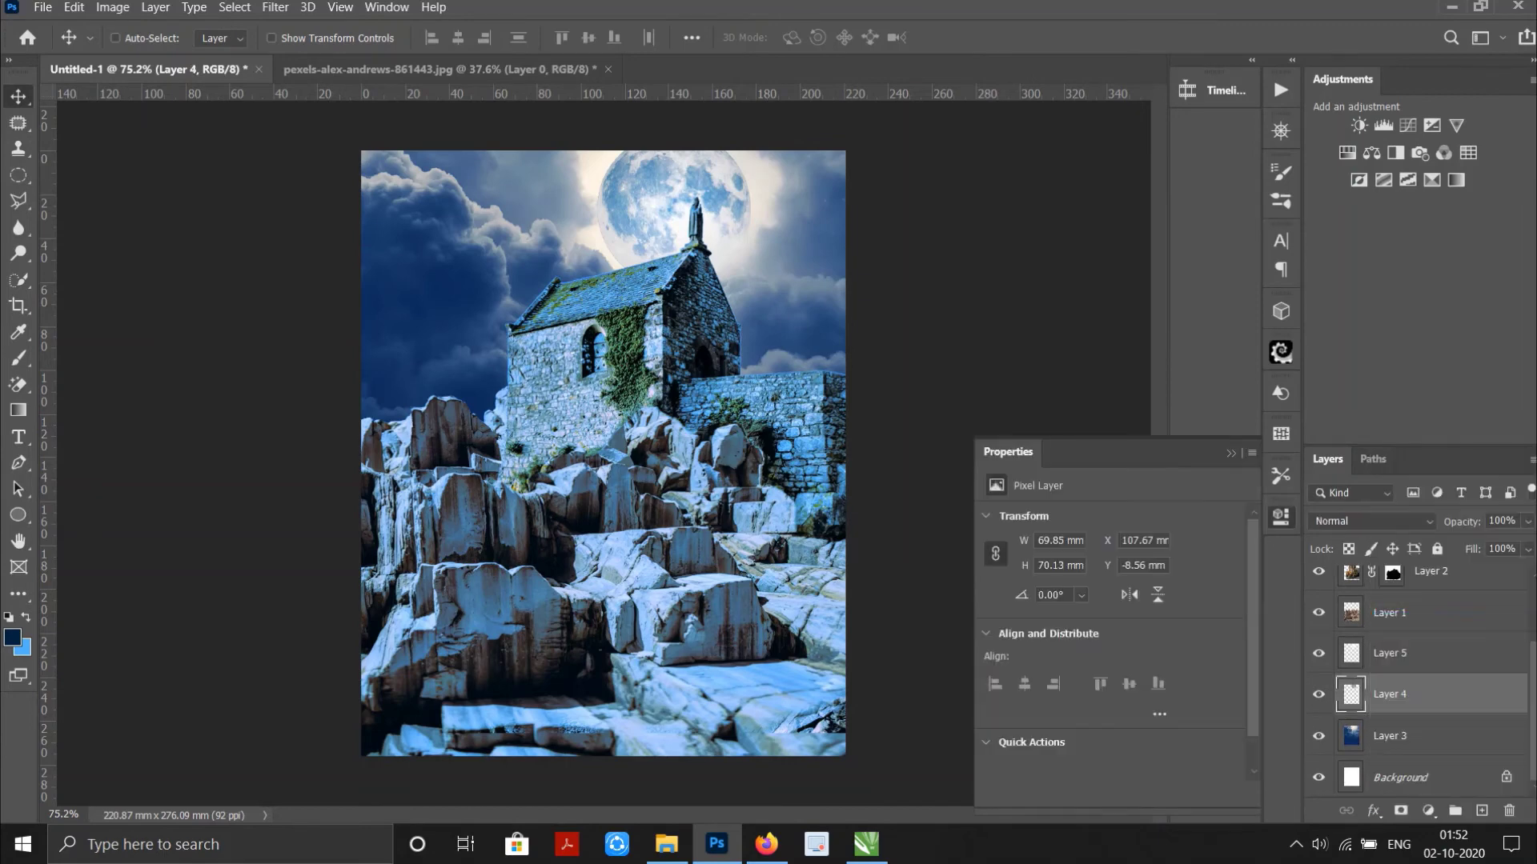
mouse_move(1109, 596)
mouse_down()
mouse_move(1075, 596)
mouse_move(1139, 635)
mouse_move(1125, 635)
mouse_up()
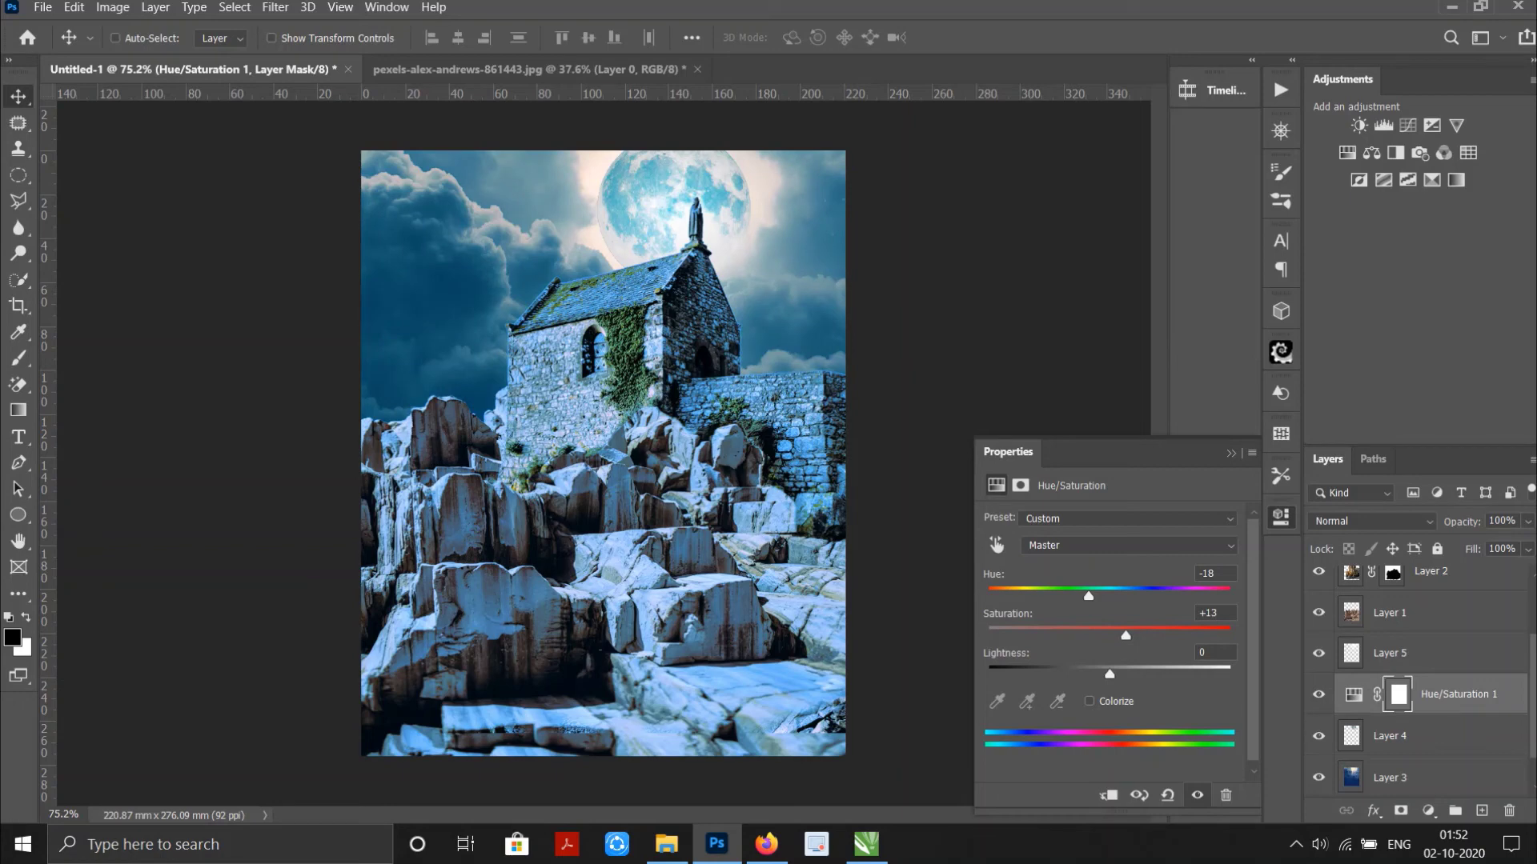
scroll(603, 453, down, 2)
scroll(1417, 681, down, 1)
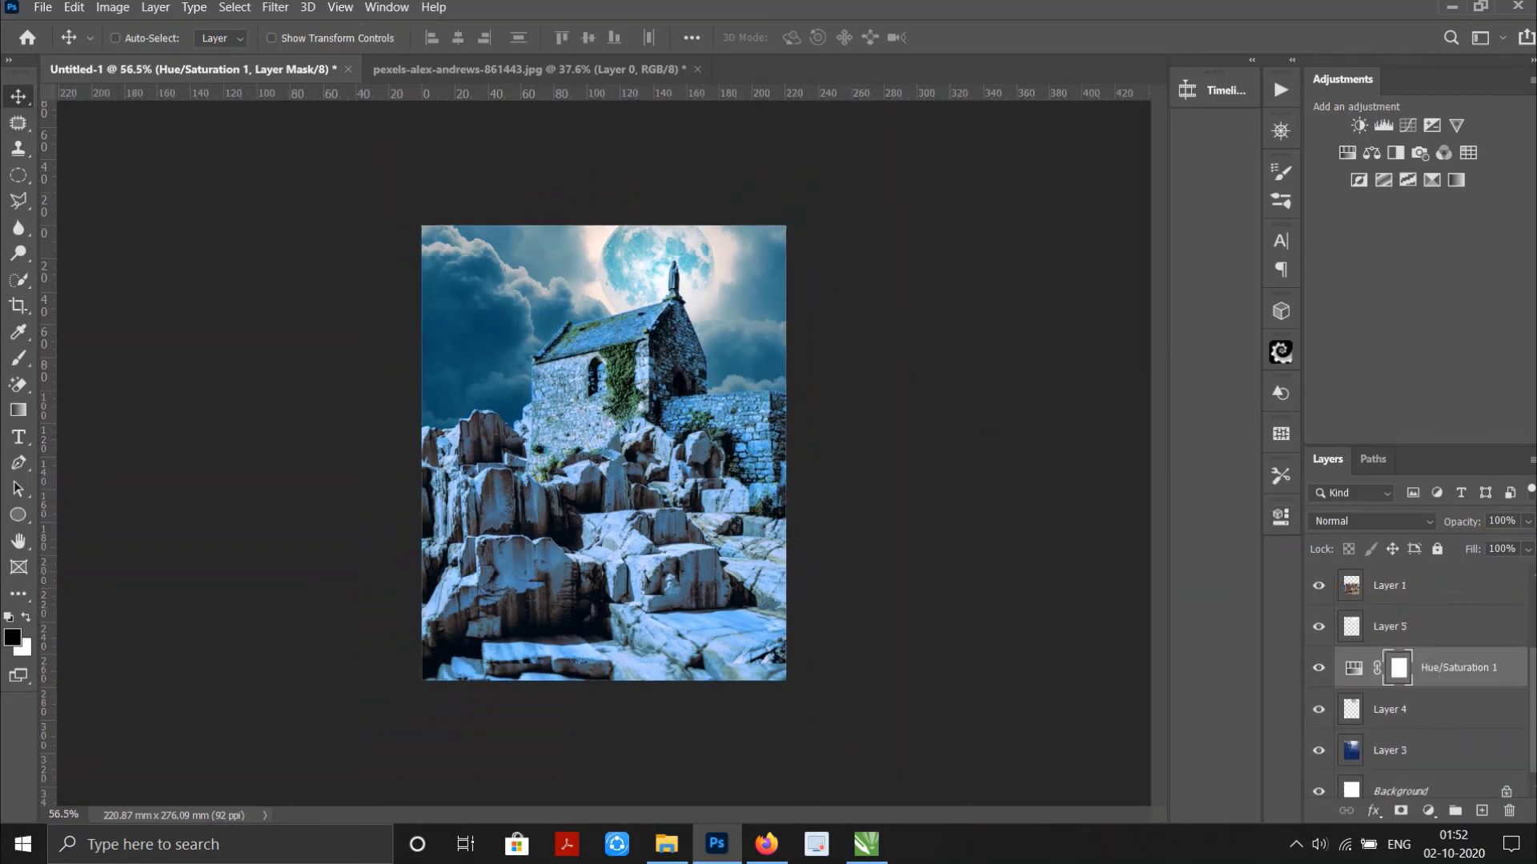
Lower the moon-glow layer's fill to 18% and nudge the glow into position.
key(alt+bracketright)
key(shift+1)
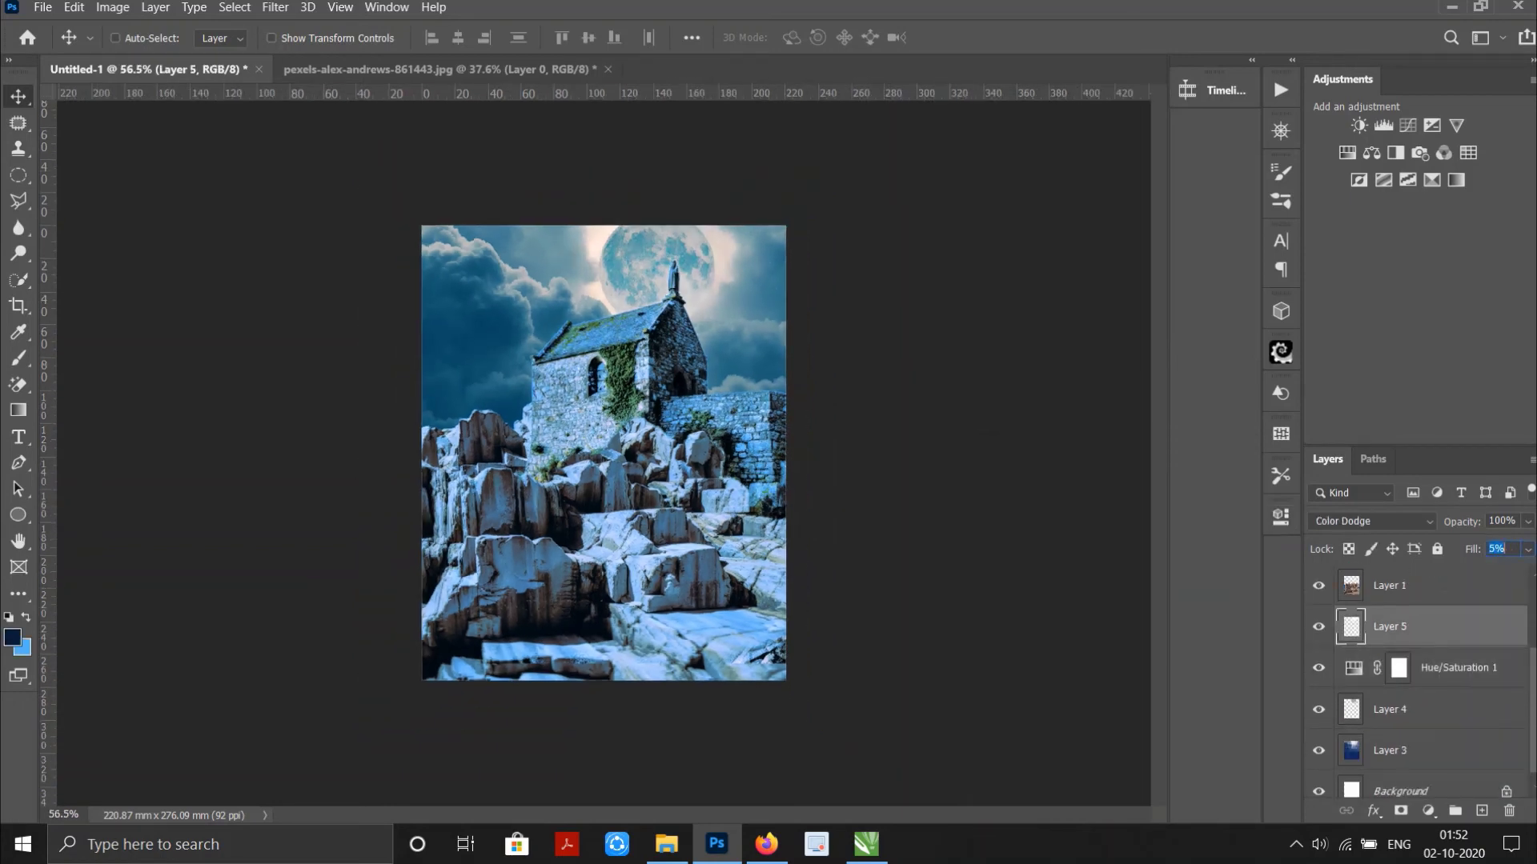
key(shift+8)
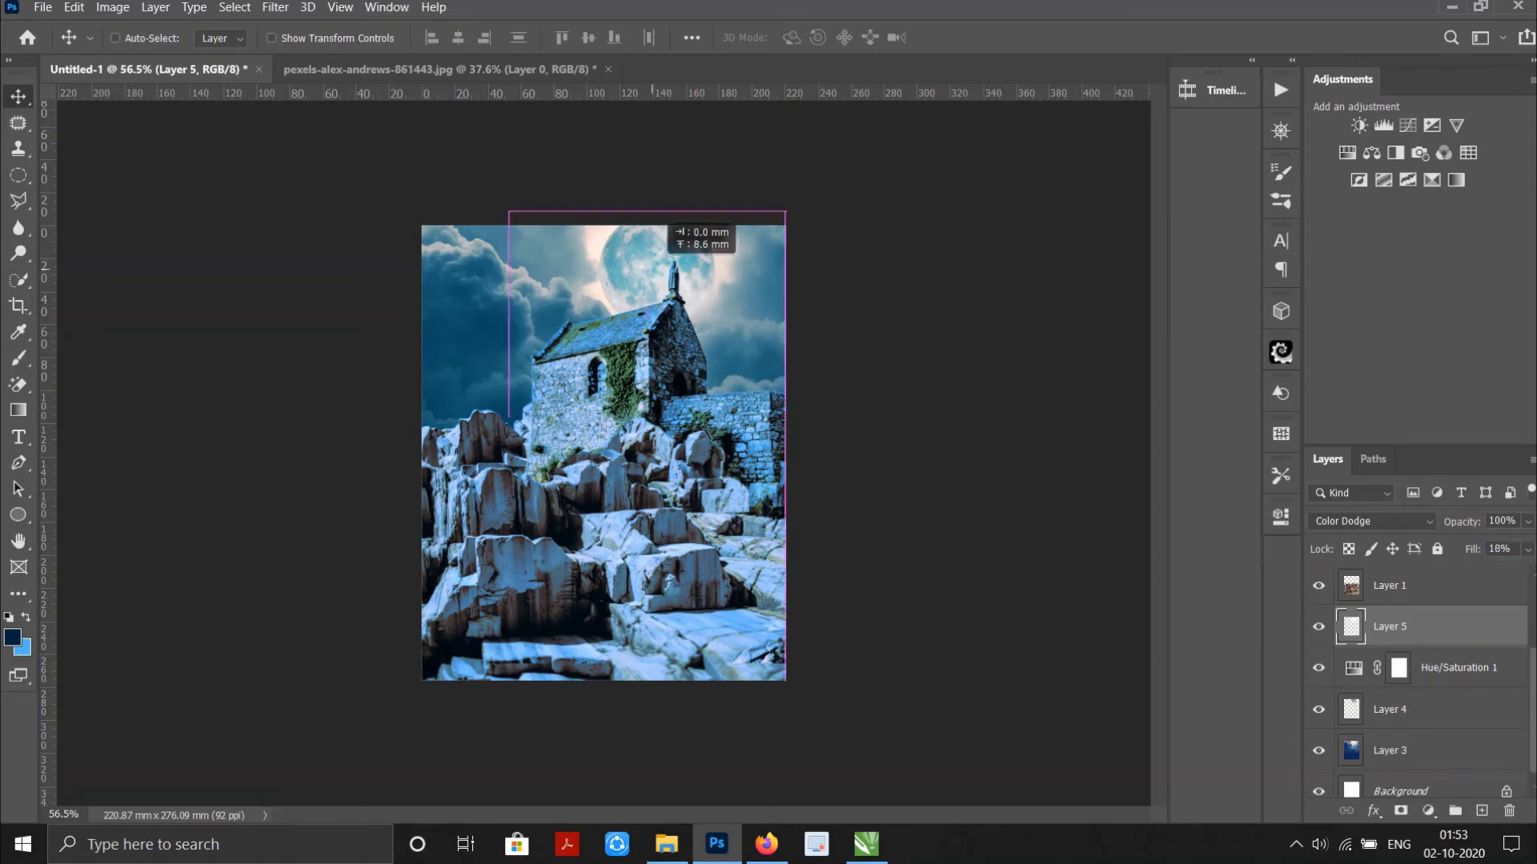
drag(681, 240, 661, 238)
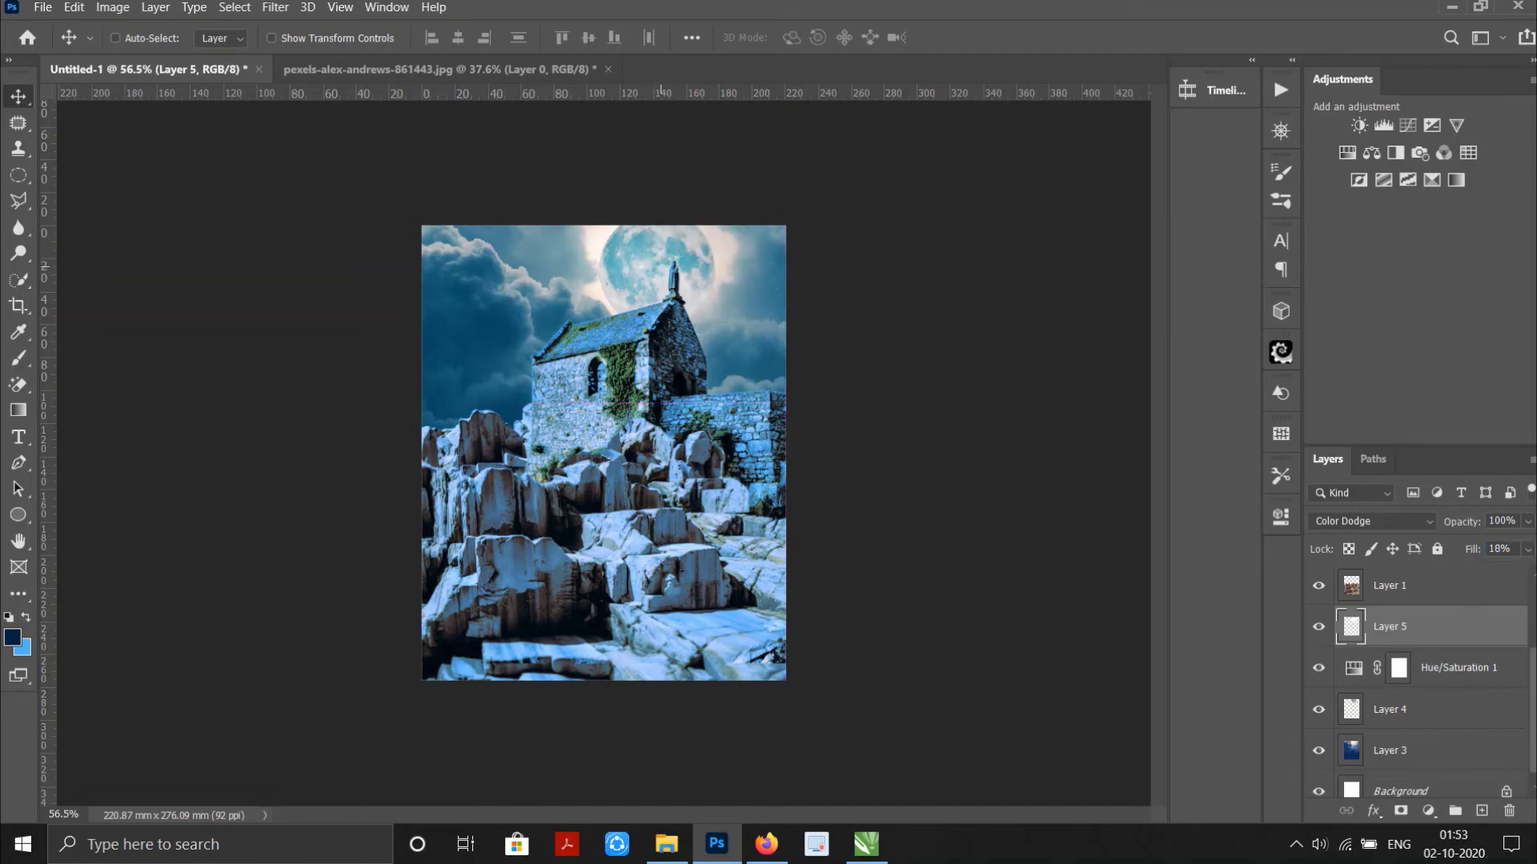
scroll(604, 453, down, 1)
scroll(604, 453, up, 4)
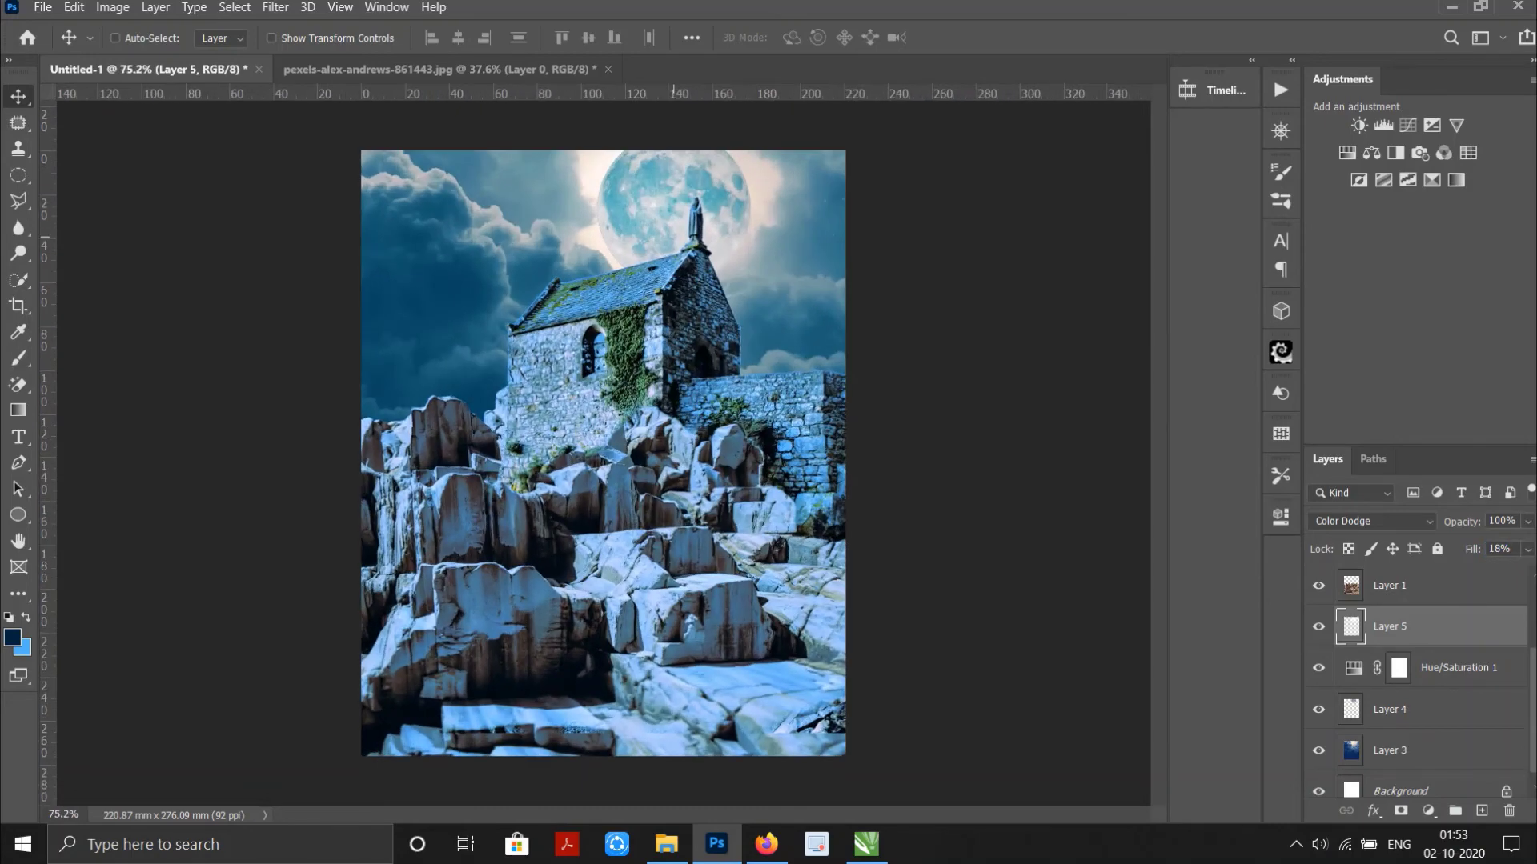
scroll(626, 389, down, 2)
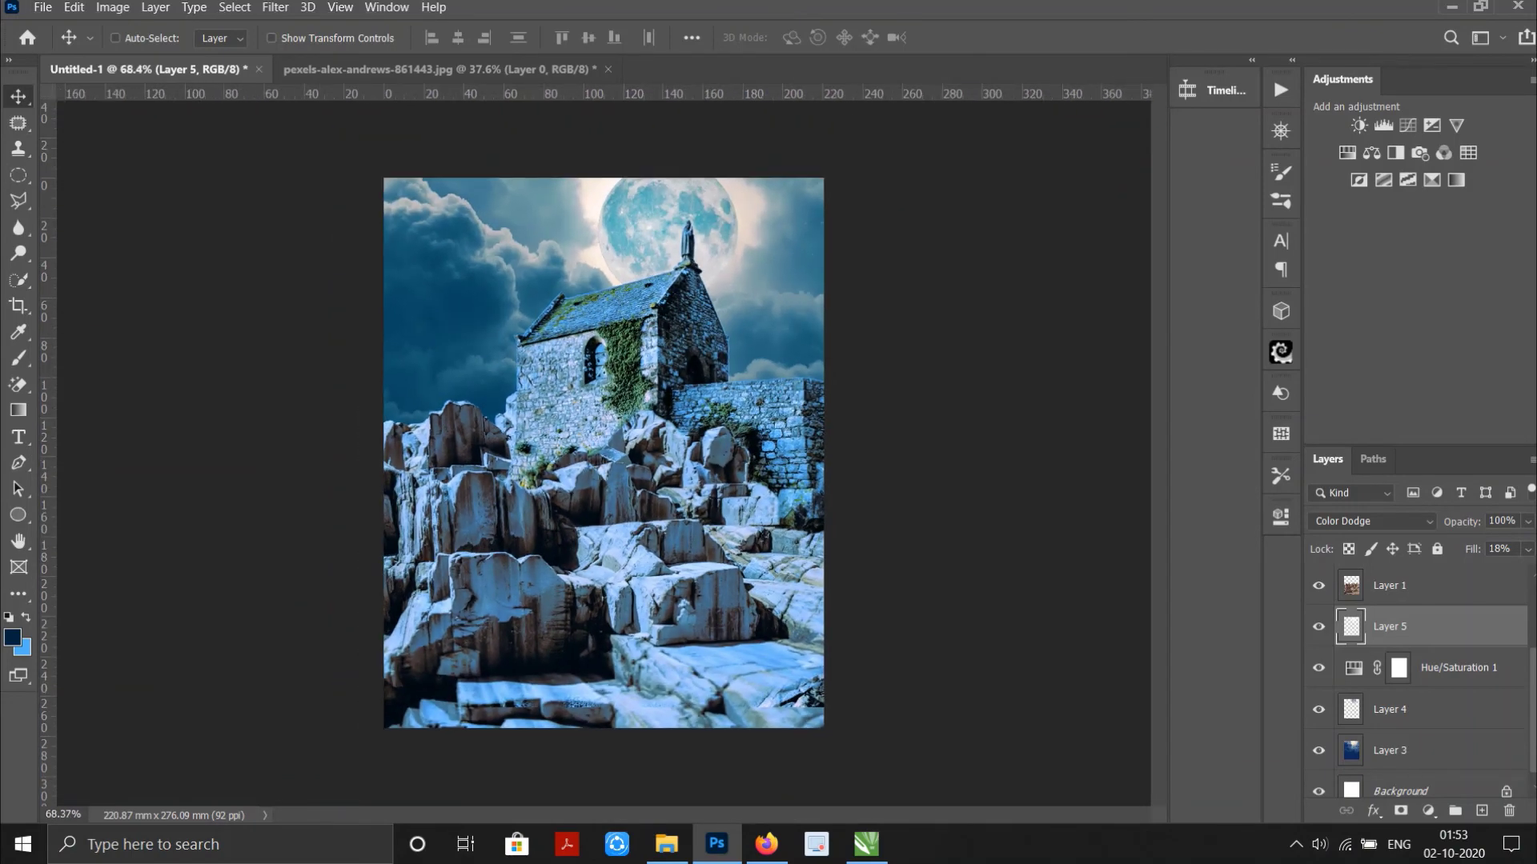
scroll(1417, 688, up, 3)
Add a Color Lookup adjustment above Layer 6, starting with the 2Strip.look table.
click(1390, 585)
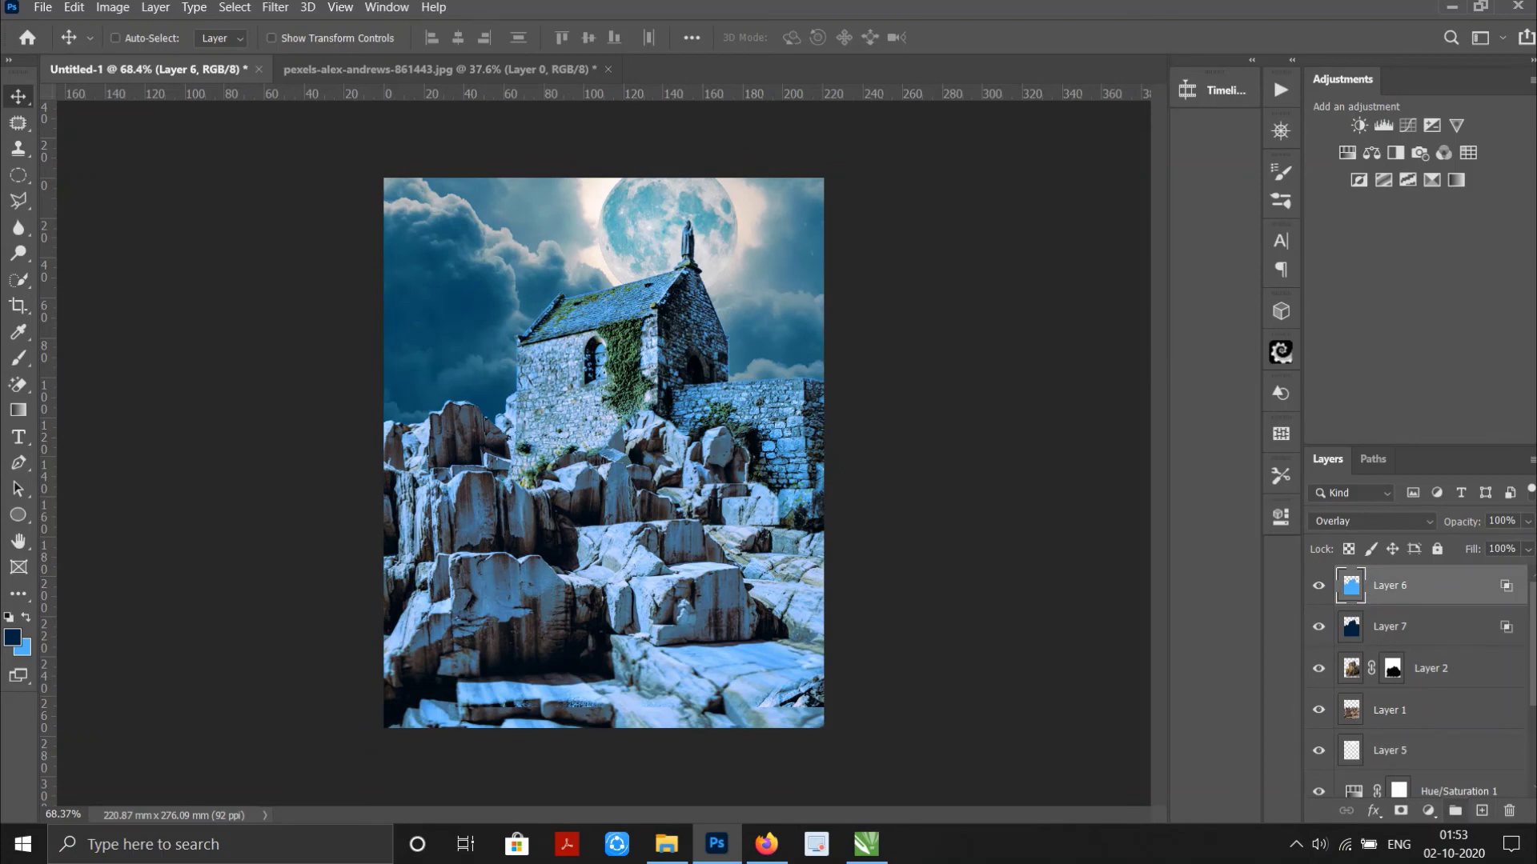
click(1428, 811)
click(1417, 704)
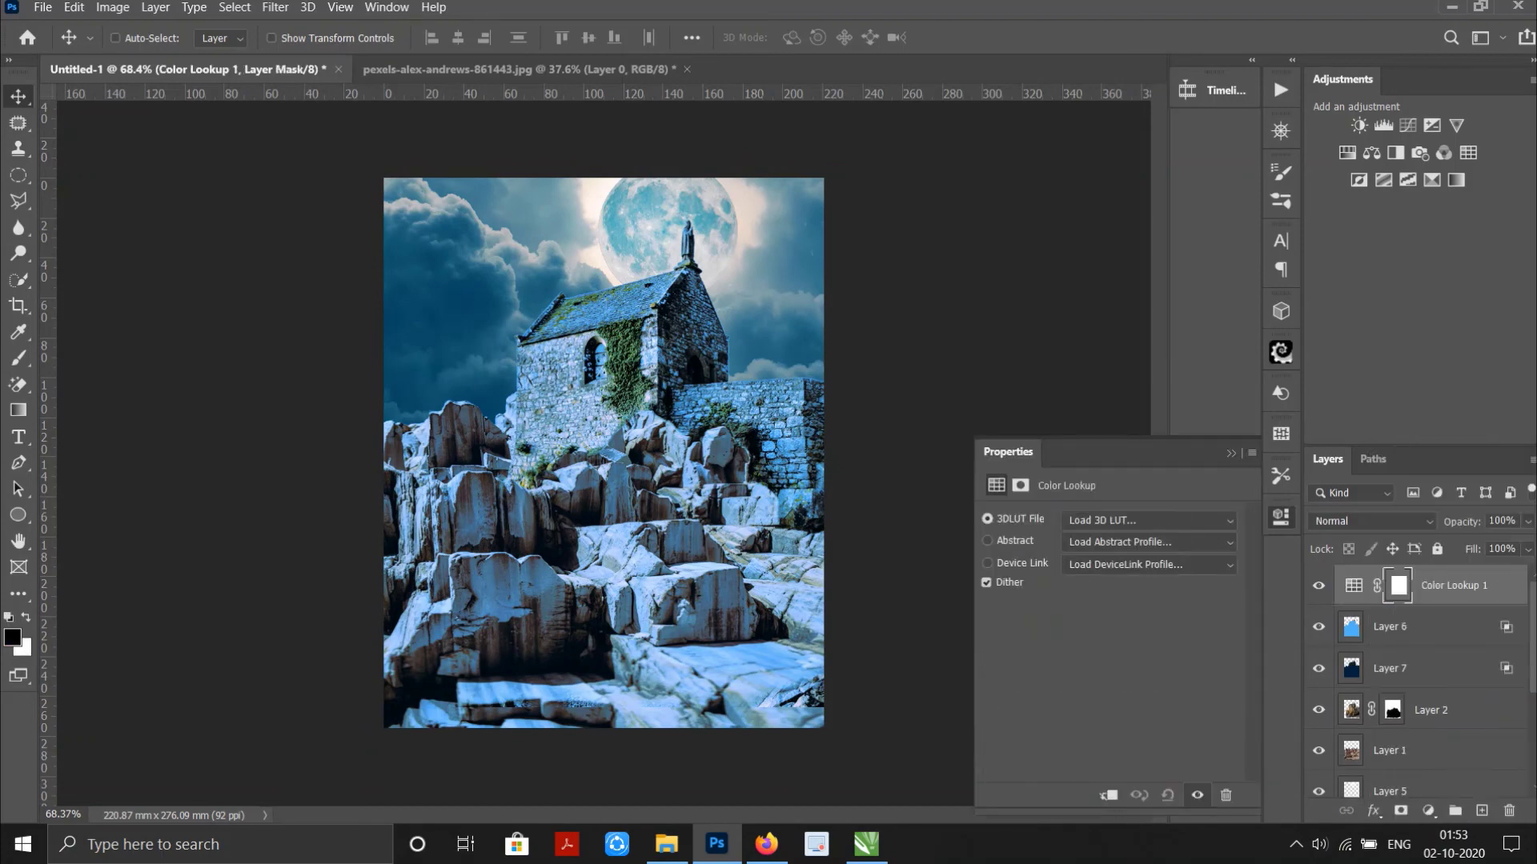
click(1149, 520)
click(1106, 60)
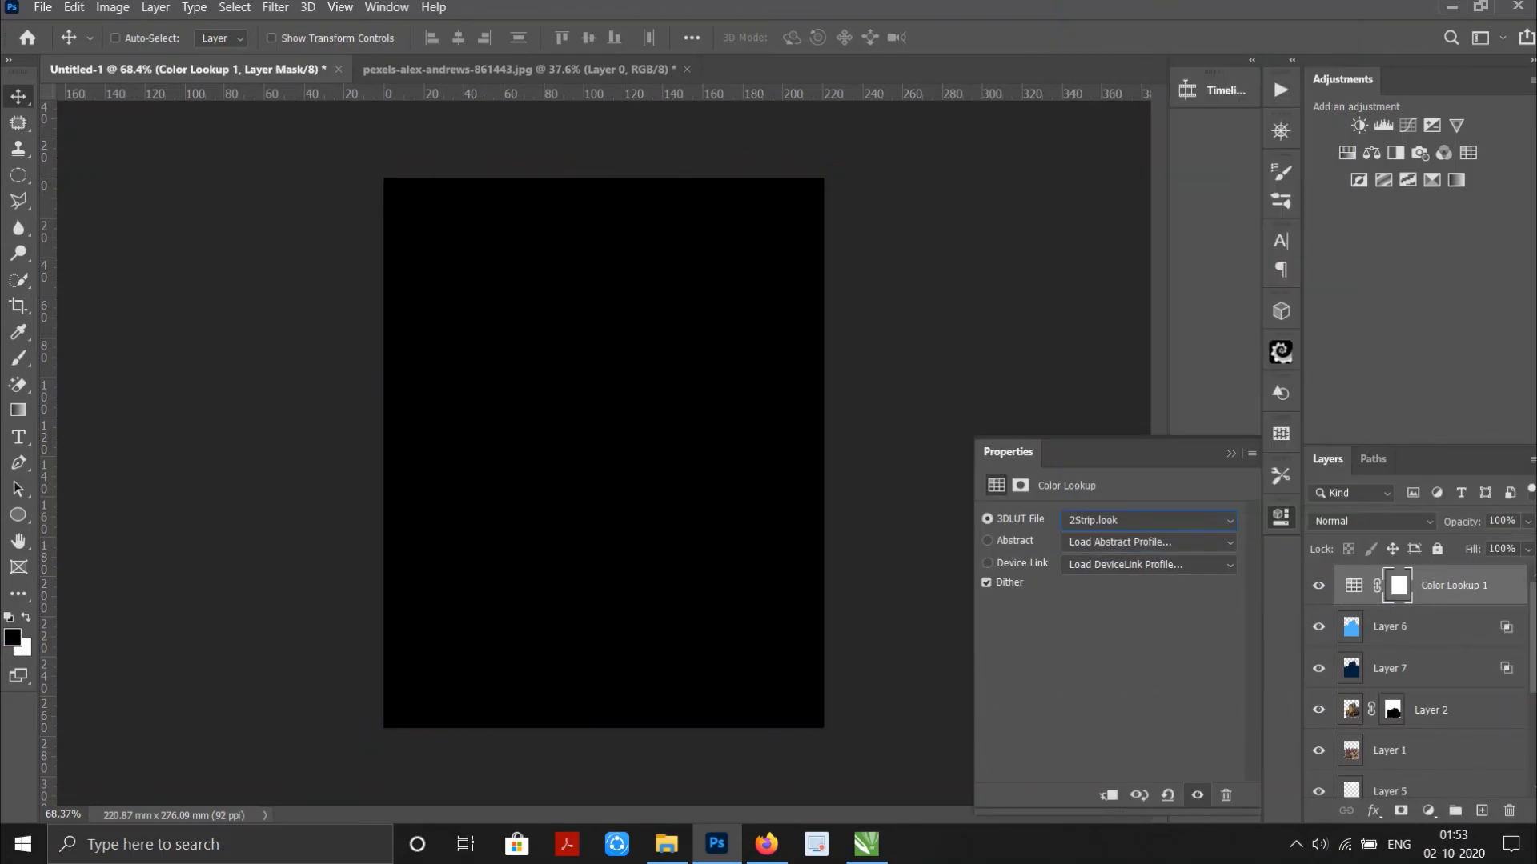
Step through the lookup tables and settle on the Fuji F125 Kodak 2393 grade.
key(Down)
key(Down)
key(Down)
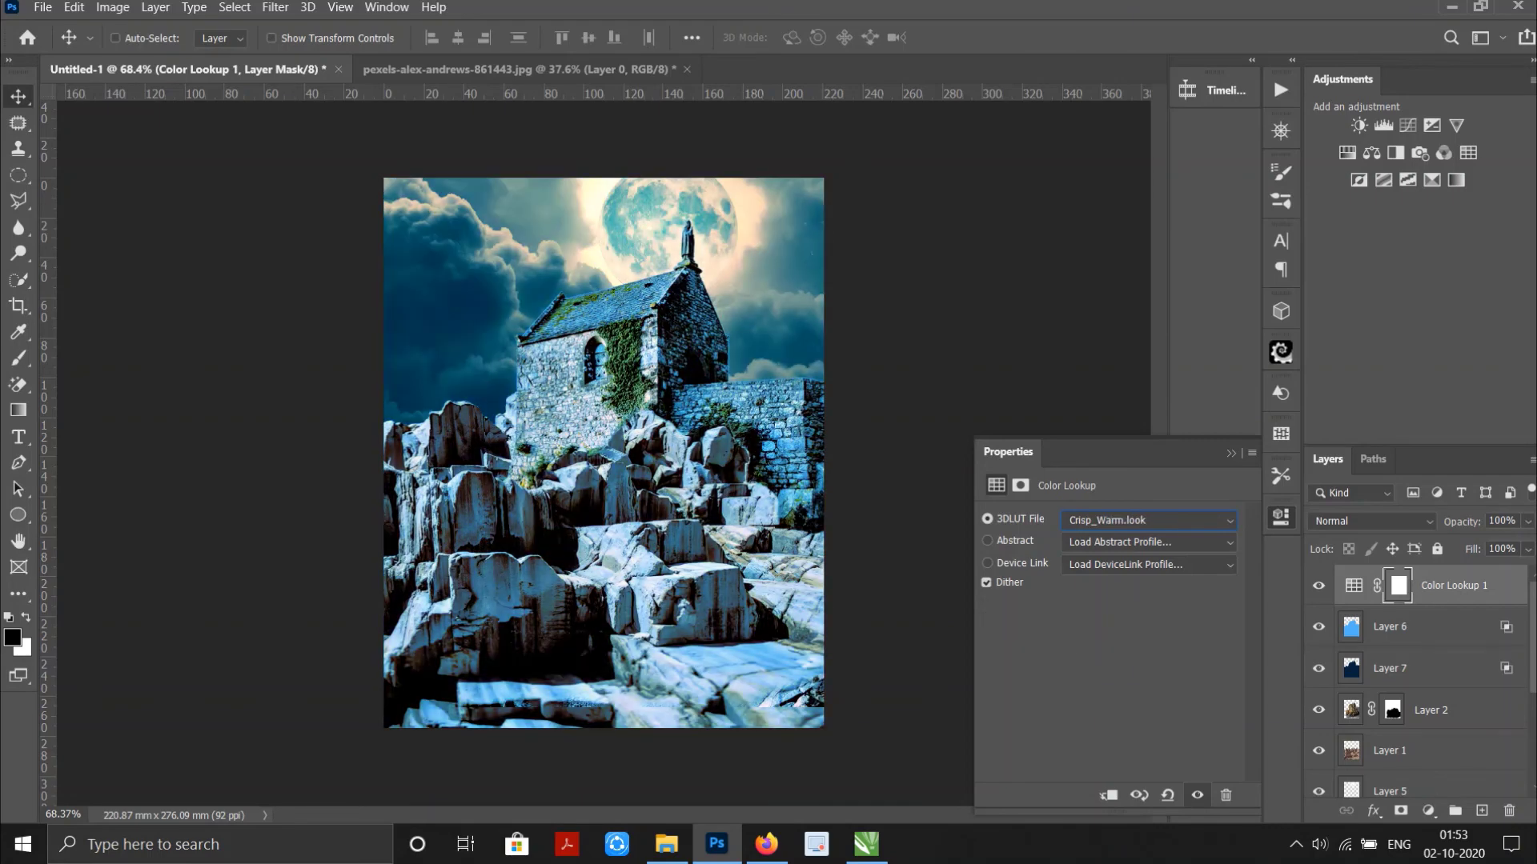
key(Down)
key(Down)
key(Down)
key(Down)
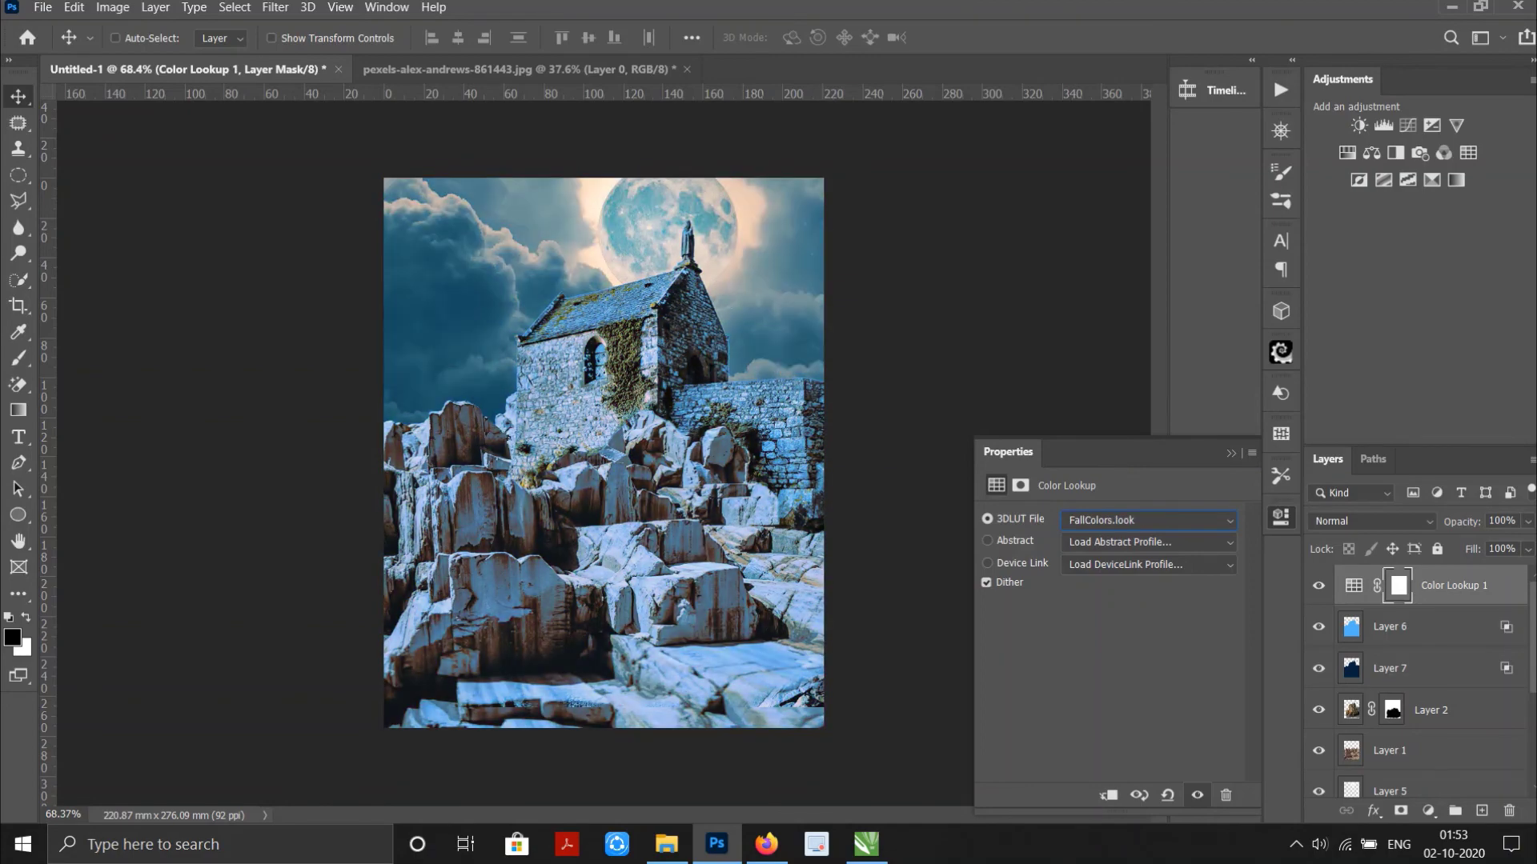
key(Down)
key(Down)
key(Down)
key(Down)
key(Down)
key(Down)
key(Down)
key(Down)
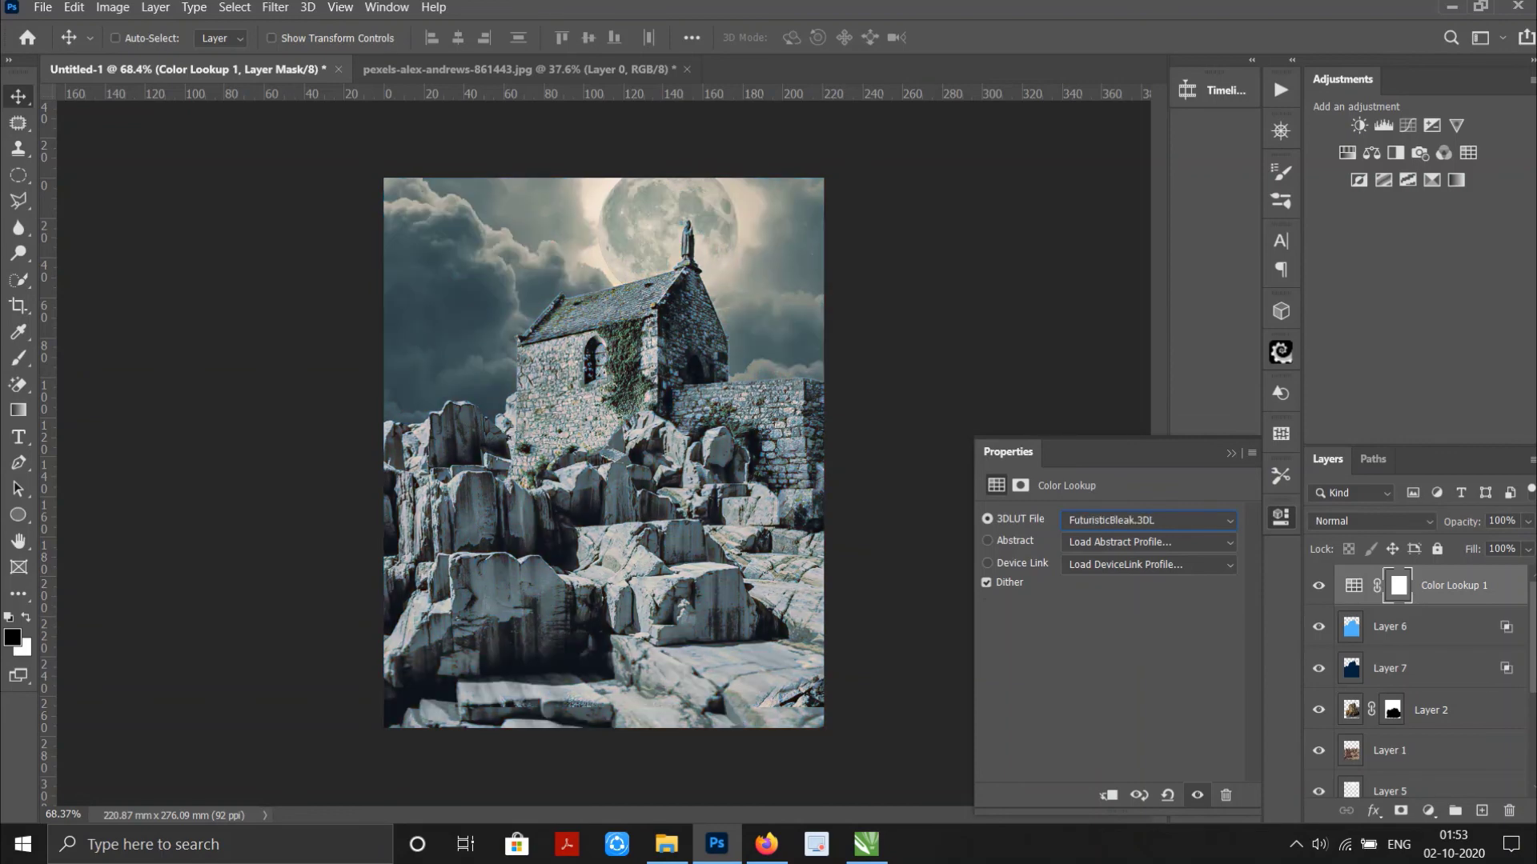
key(Up)
key(Up)
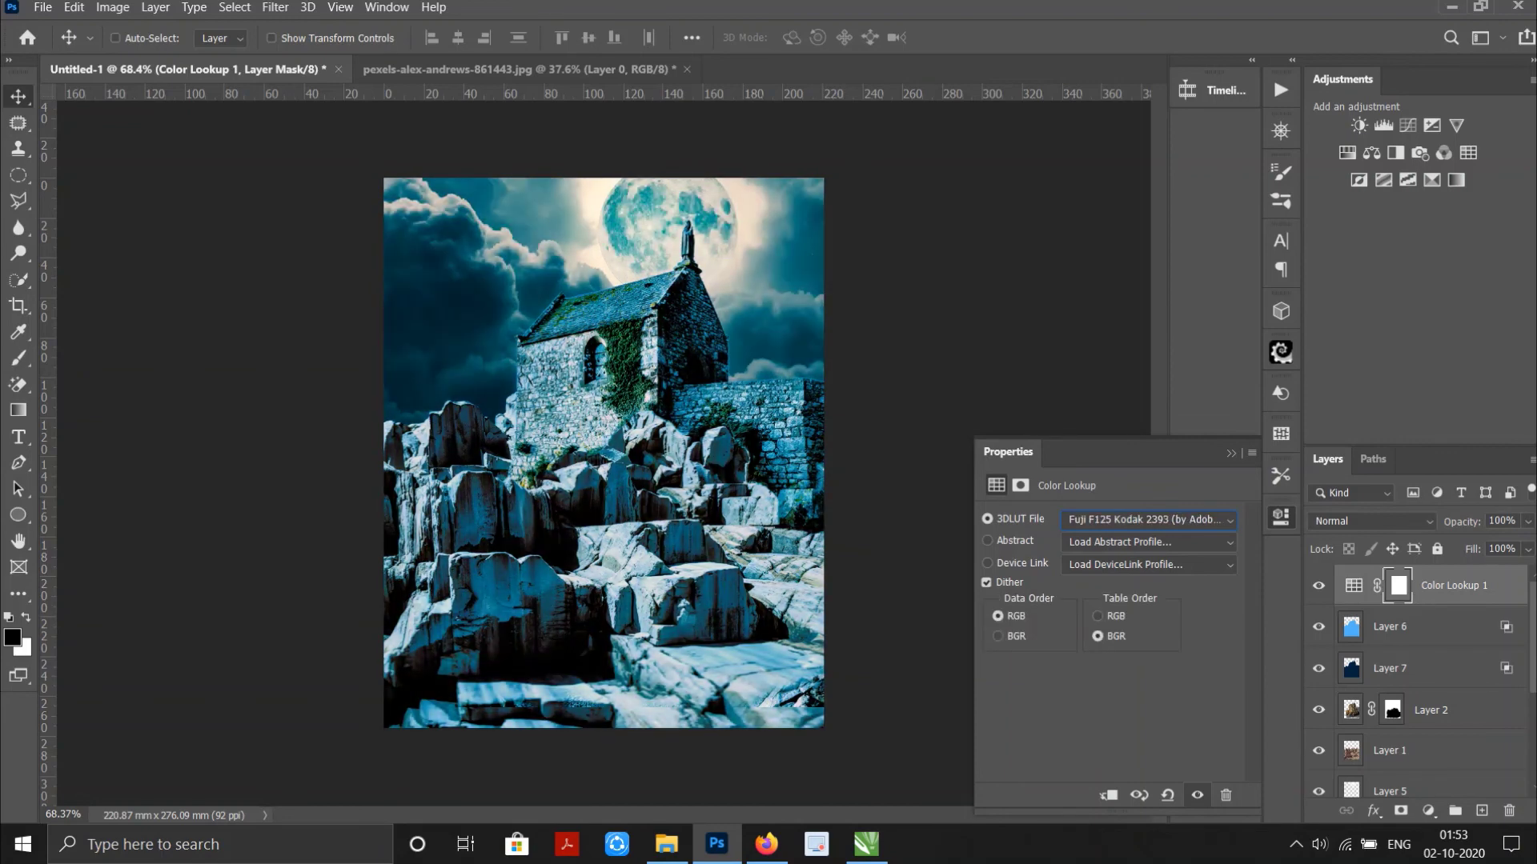
key(Up)
Reduce the Color Lookup 1 layer's fill to 46%.
key(Escape)
text(46)
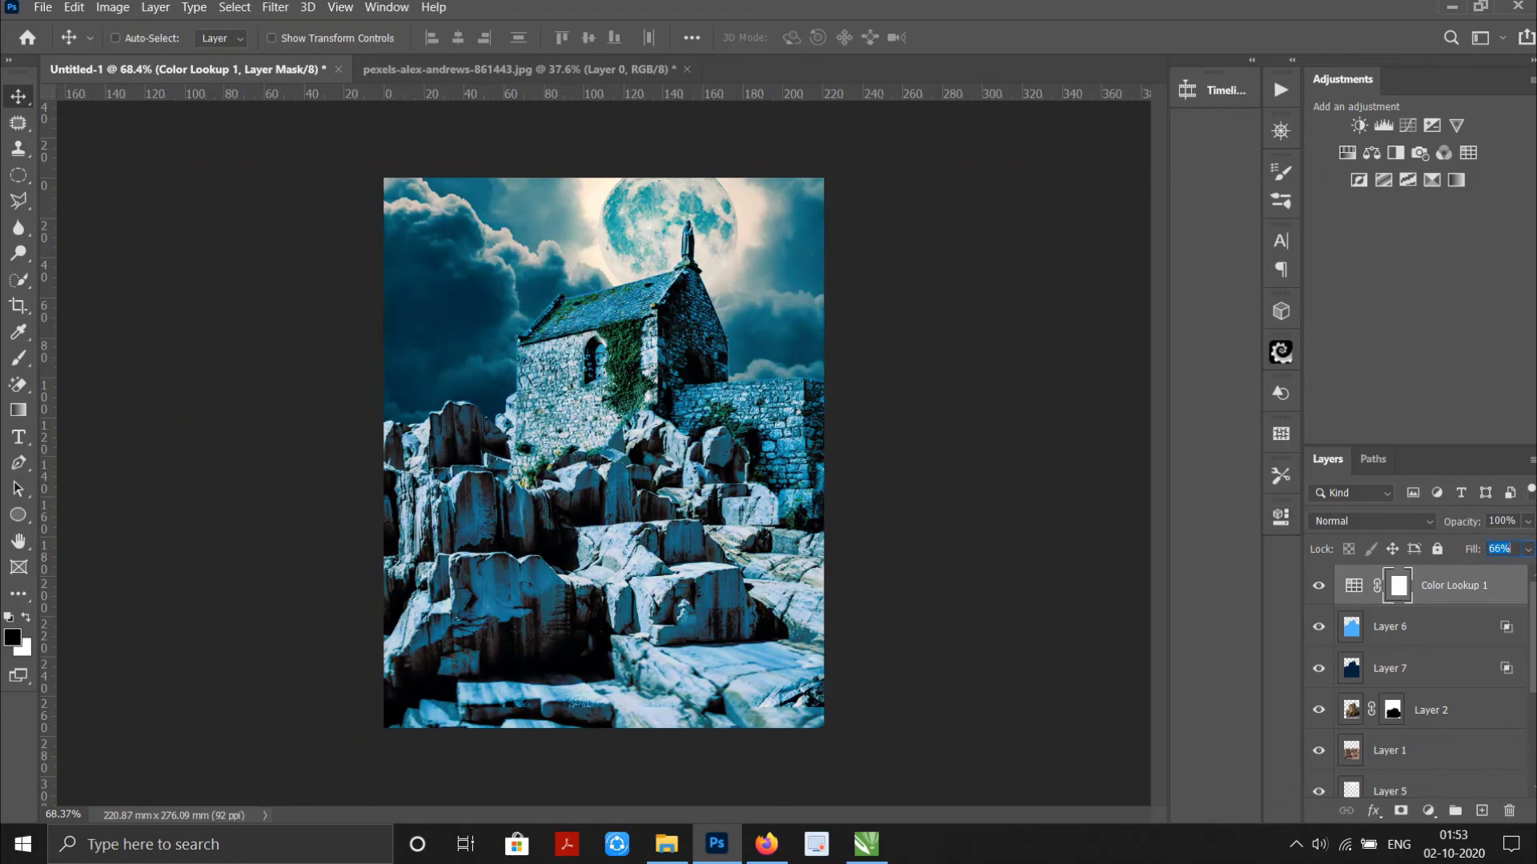
key(Return)
key(Tab)
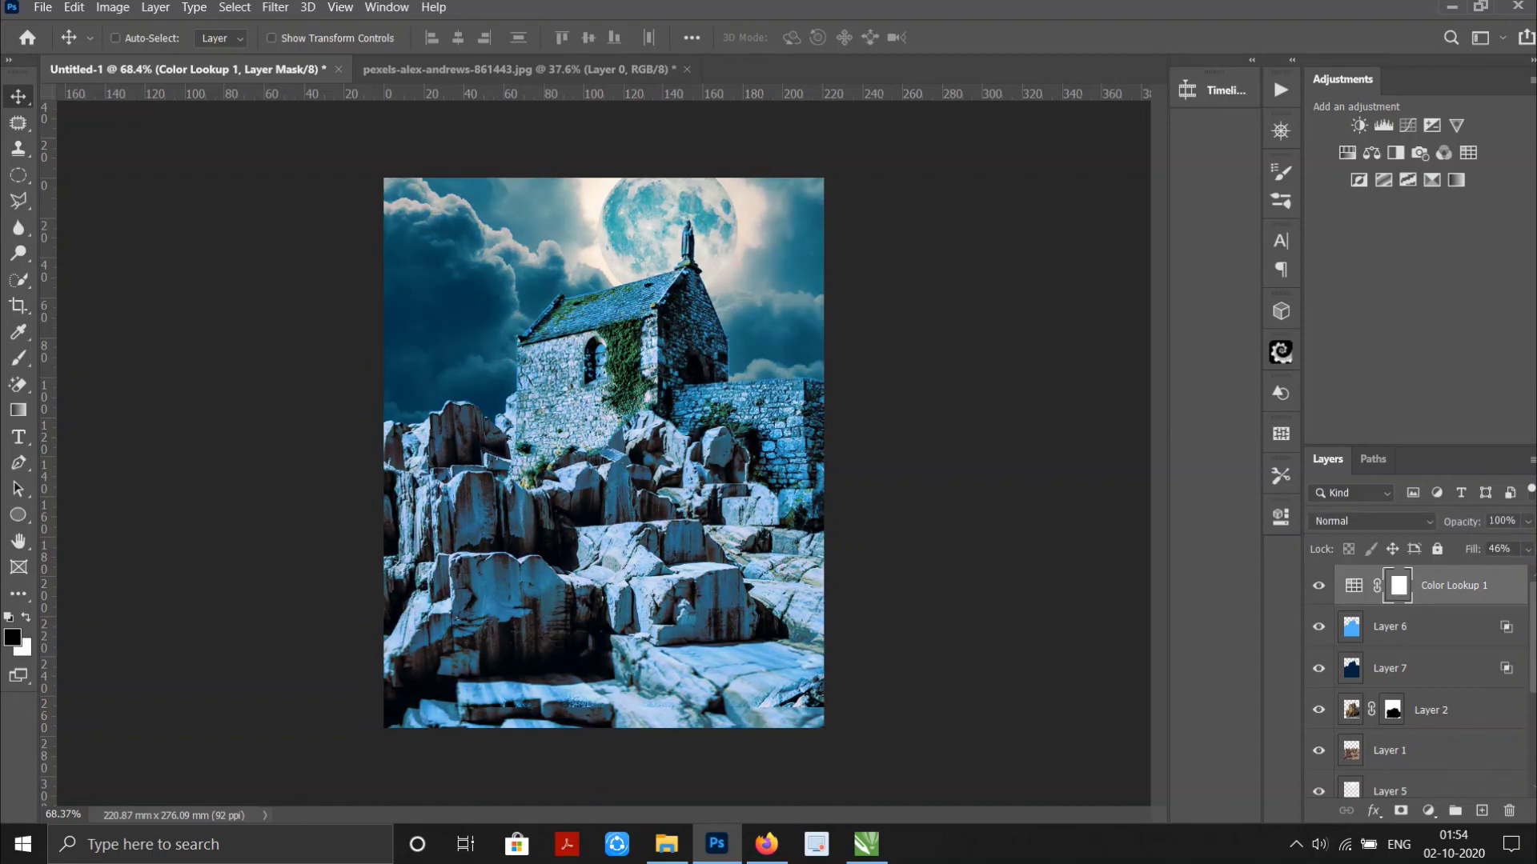
Lower the Color Lookup 1 fill further to 32, leaving it at about 33%.
text(32)
key(Return)
key(Tab)
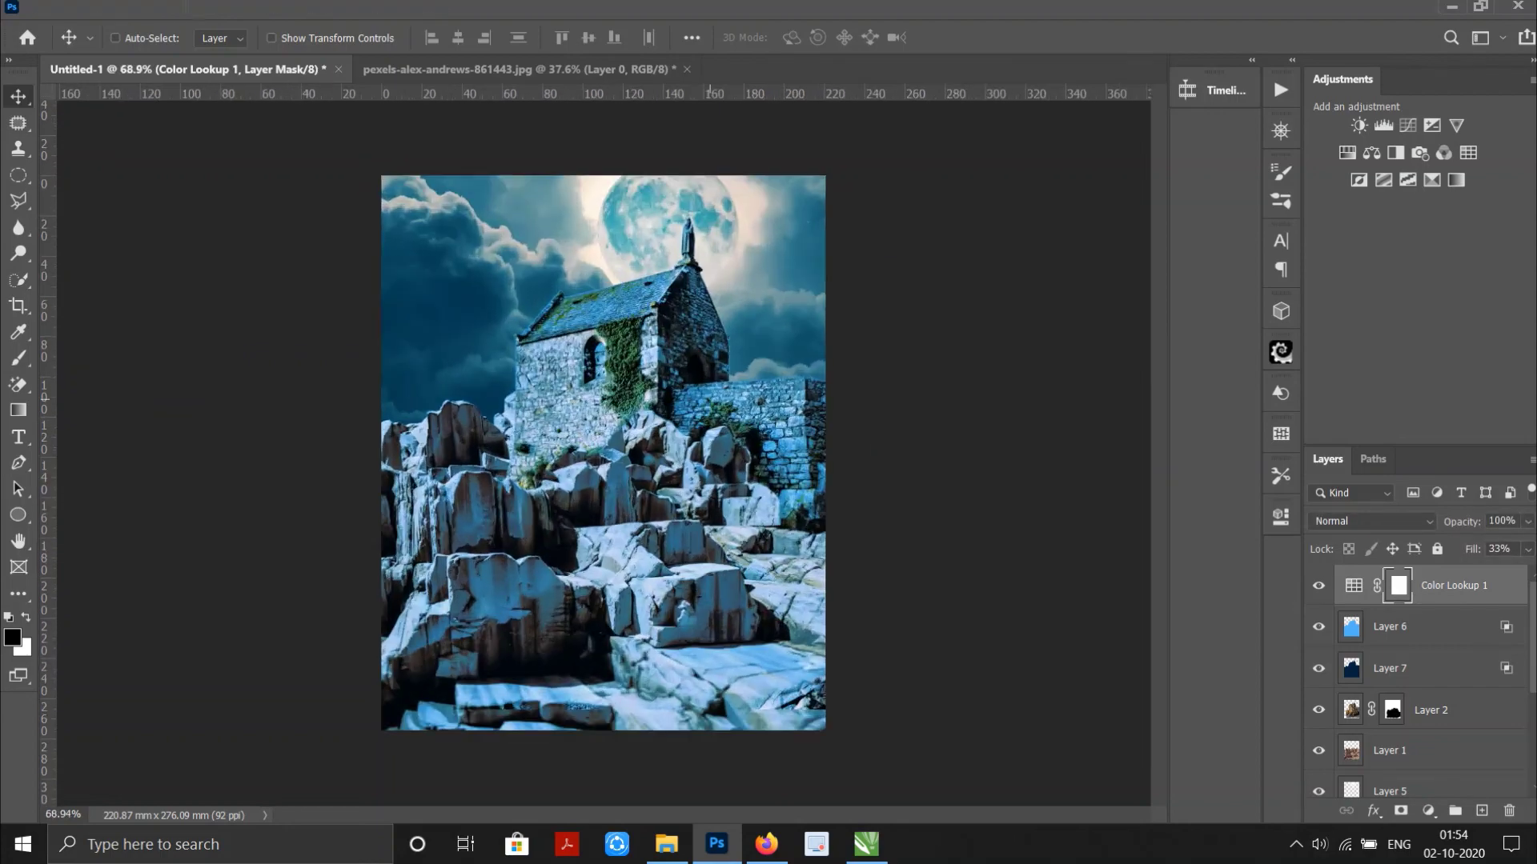
scroll(647, 223, up, 3)
scroll(666, 240, down, 3)
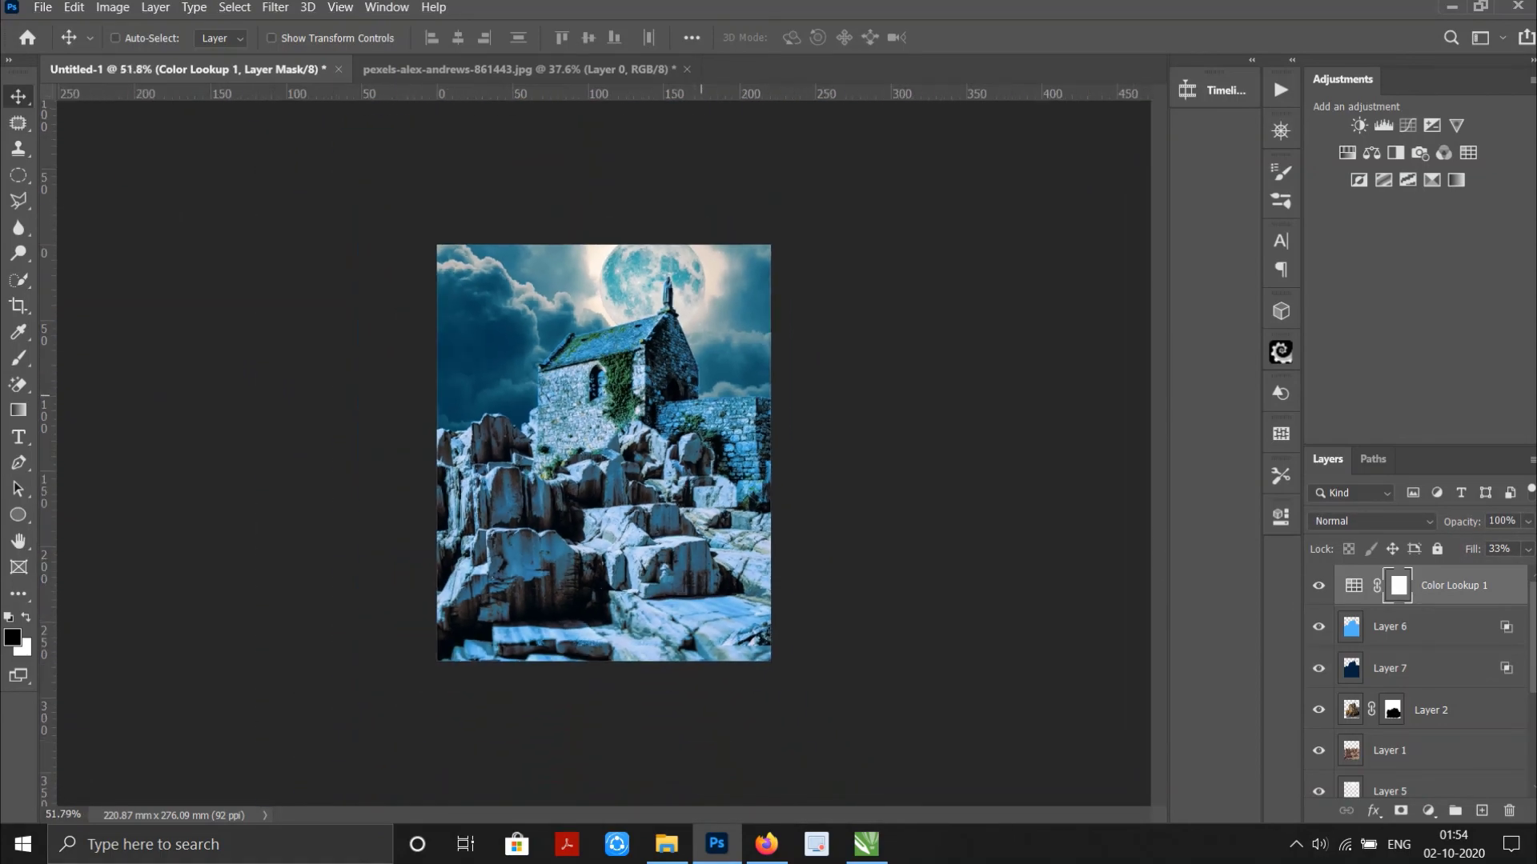
scroll(666, 240, up, 2)
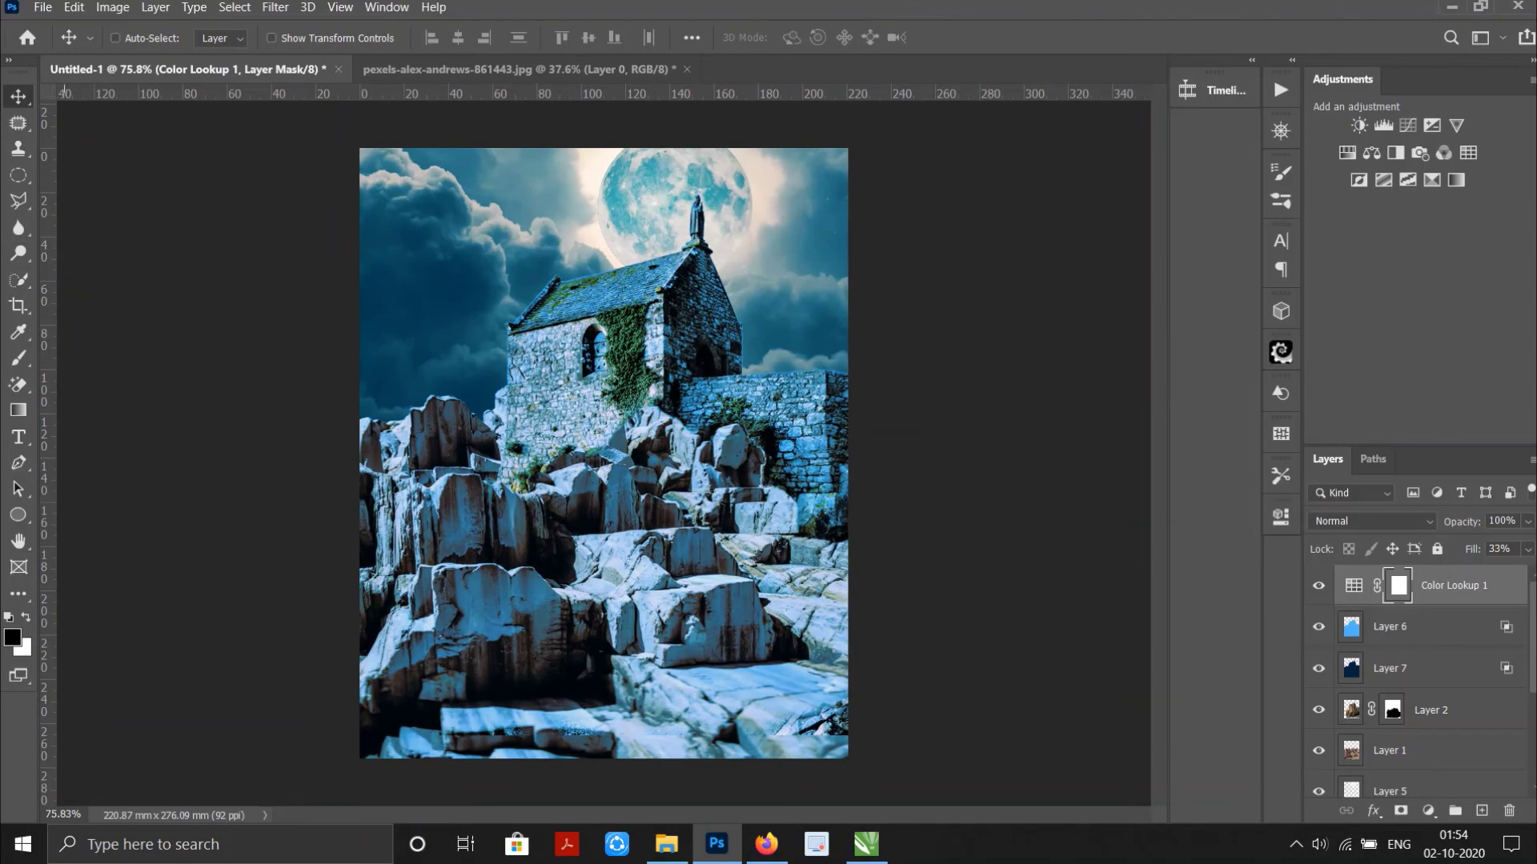